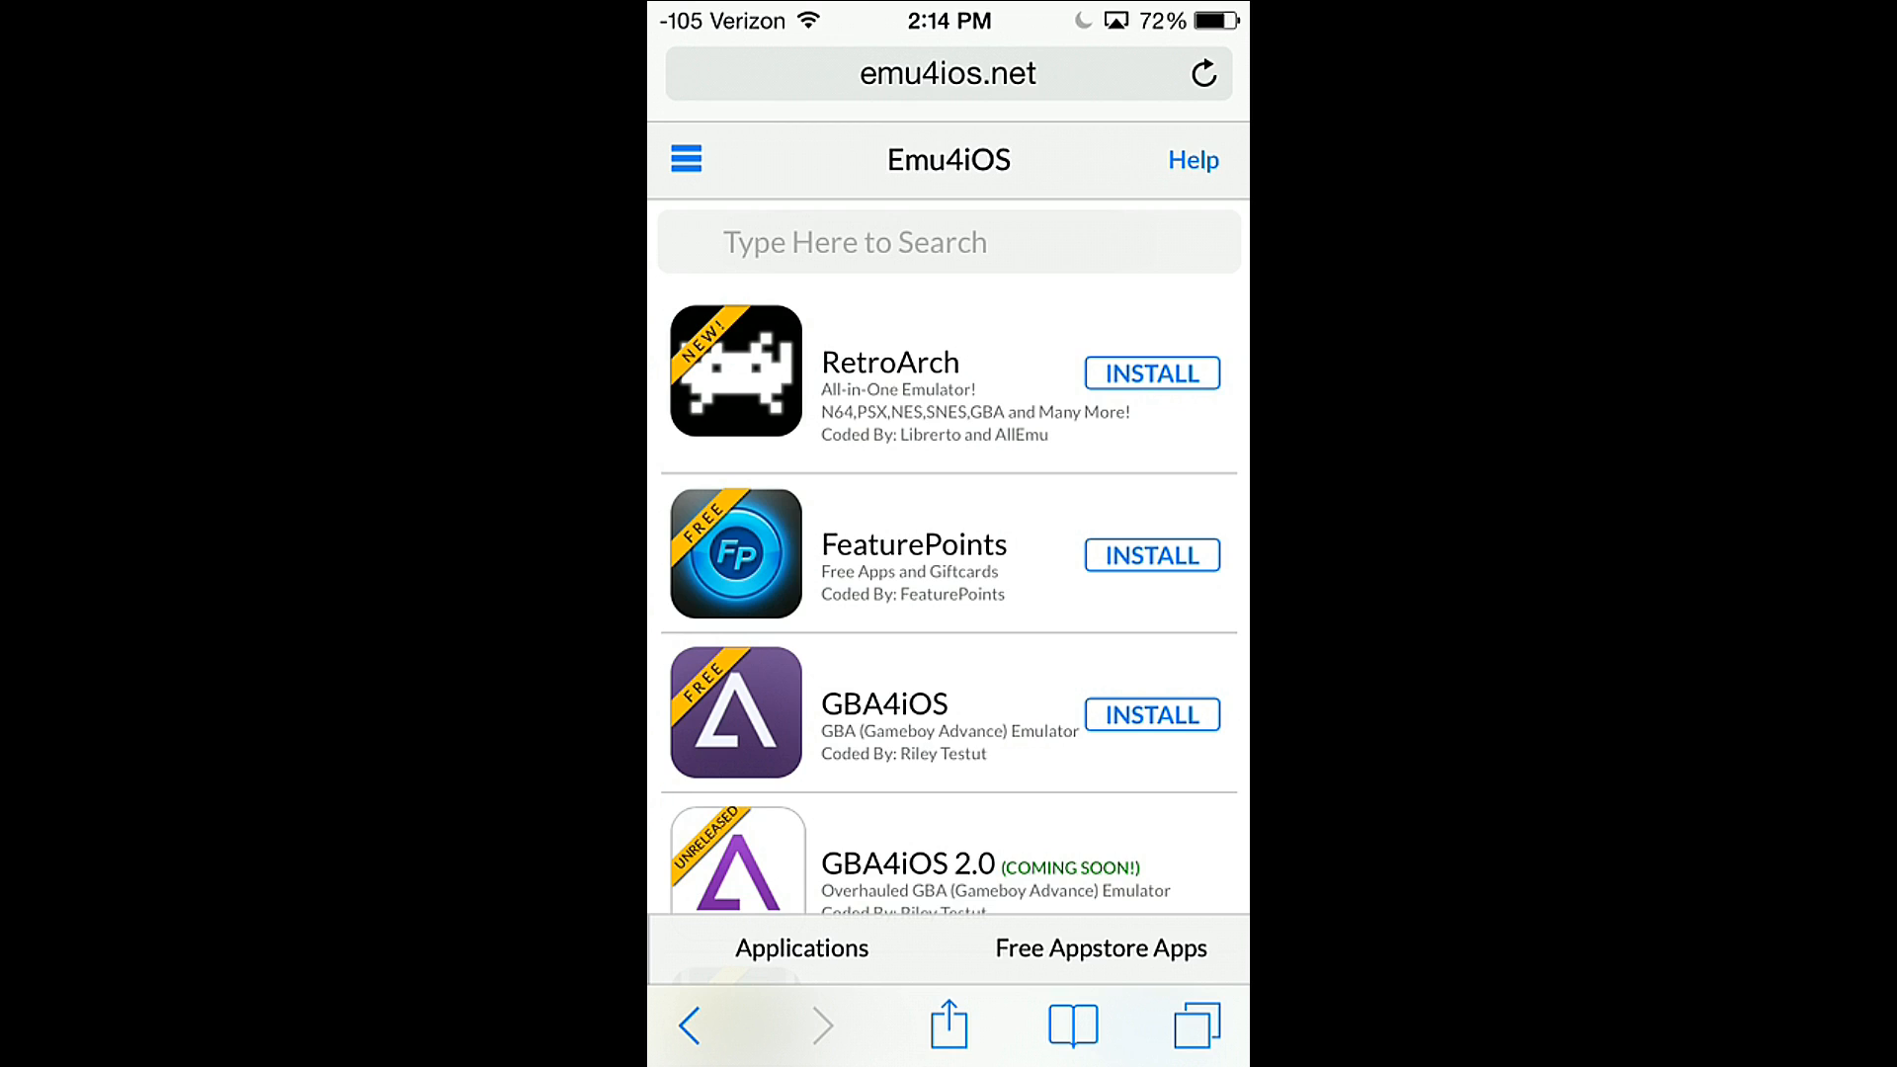
# Start editing the emu4ios.net web address in Safari.
pyautogui.click(949, 73)
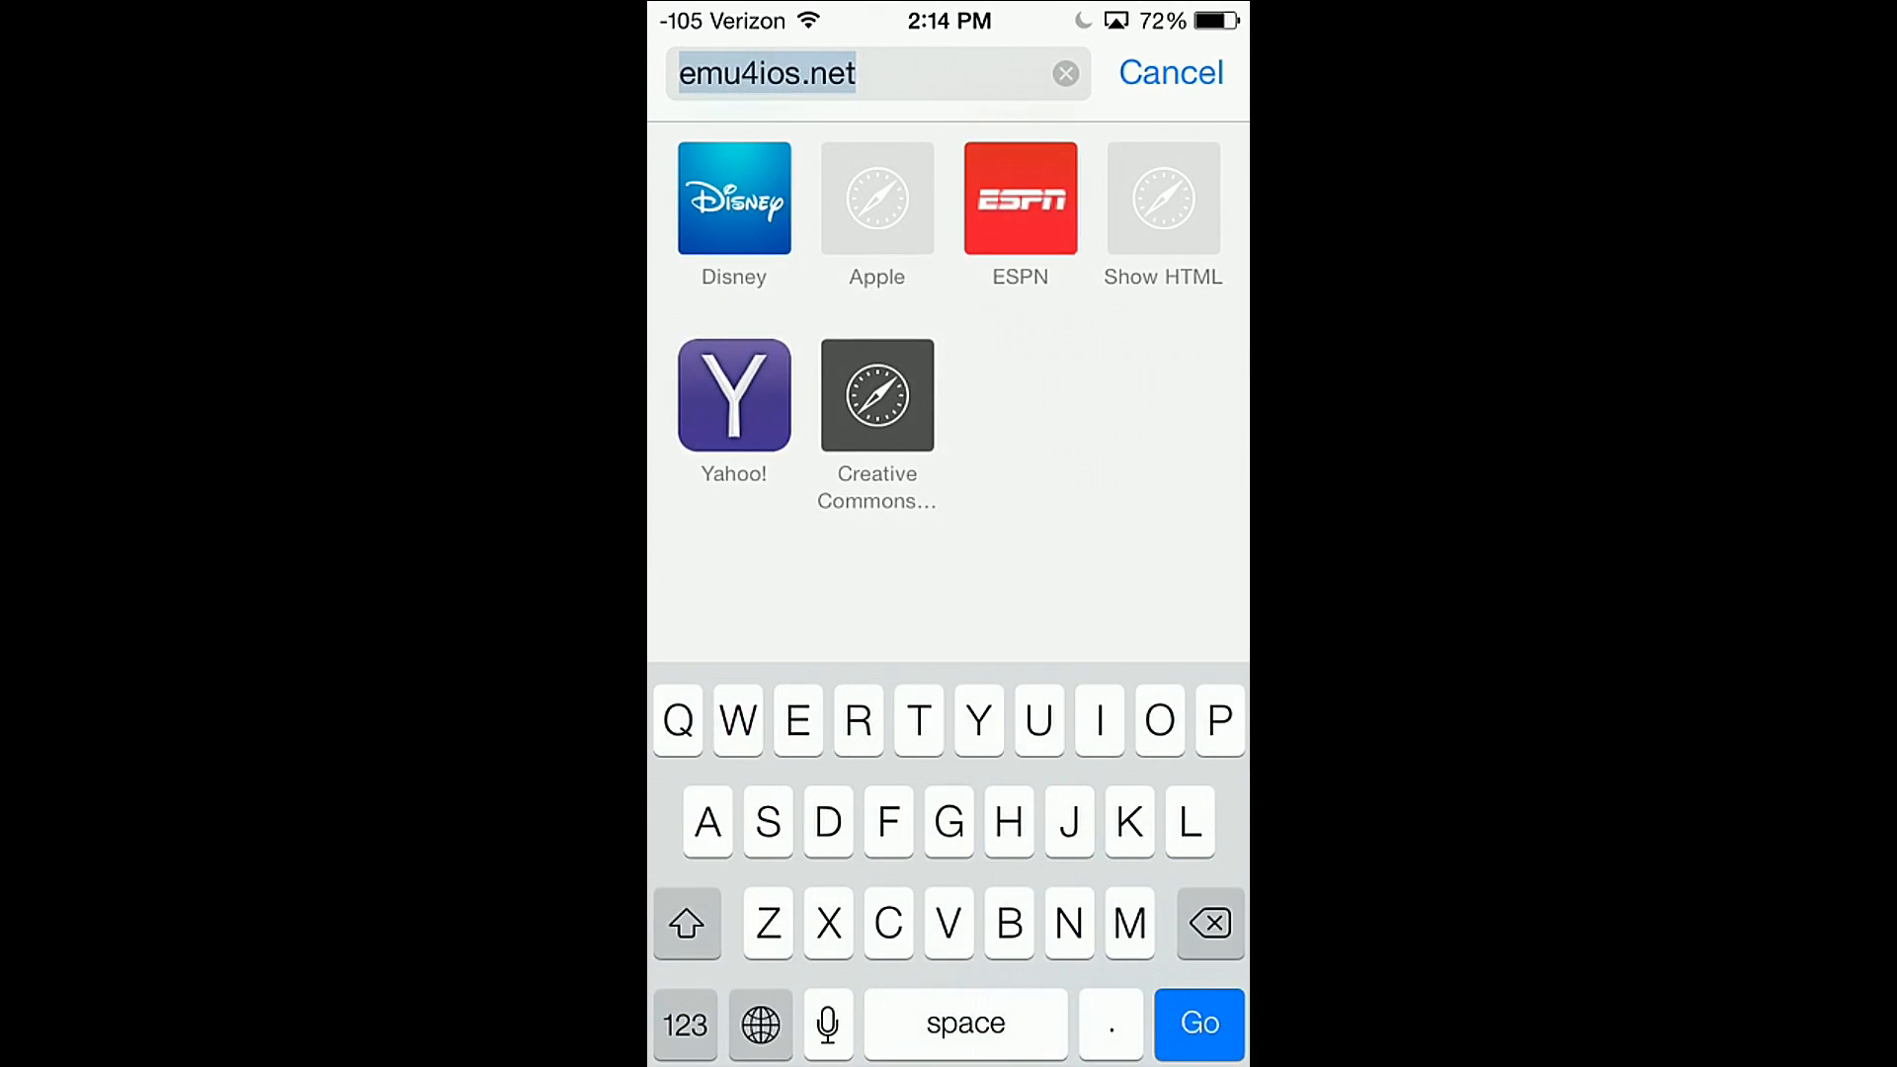
# Switch from Safari to the RetroArch emulator via the open-apps list.
pyautogui.click(1170, 73)
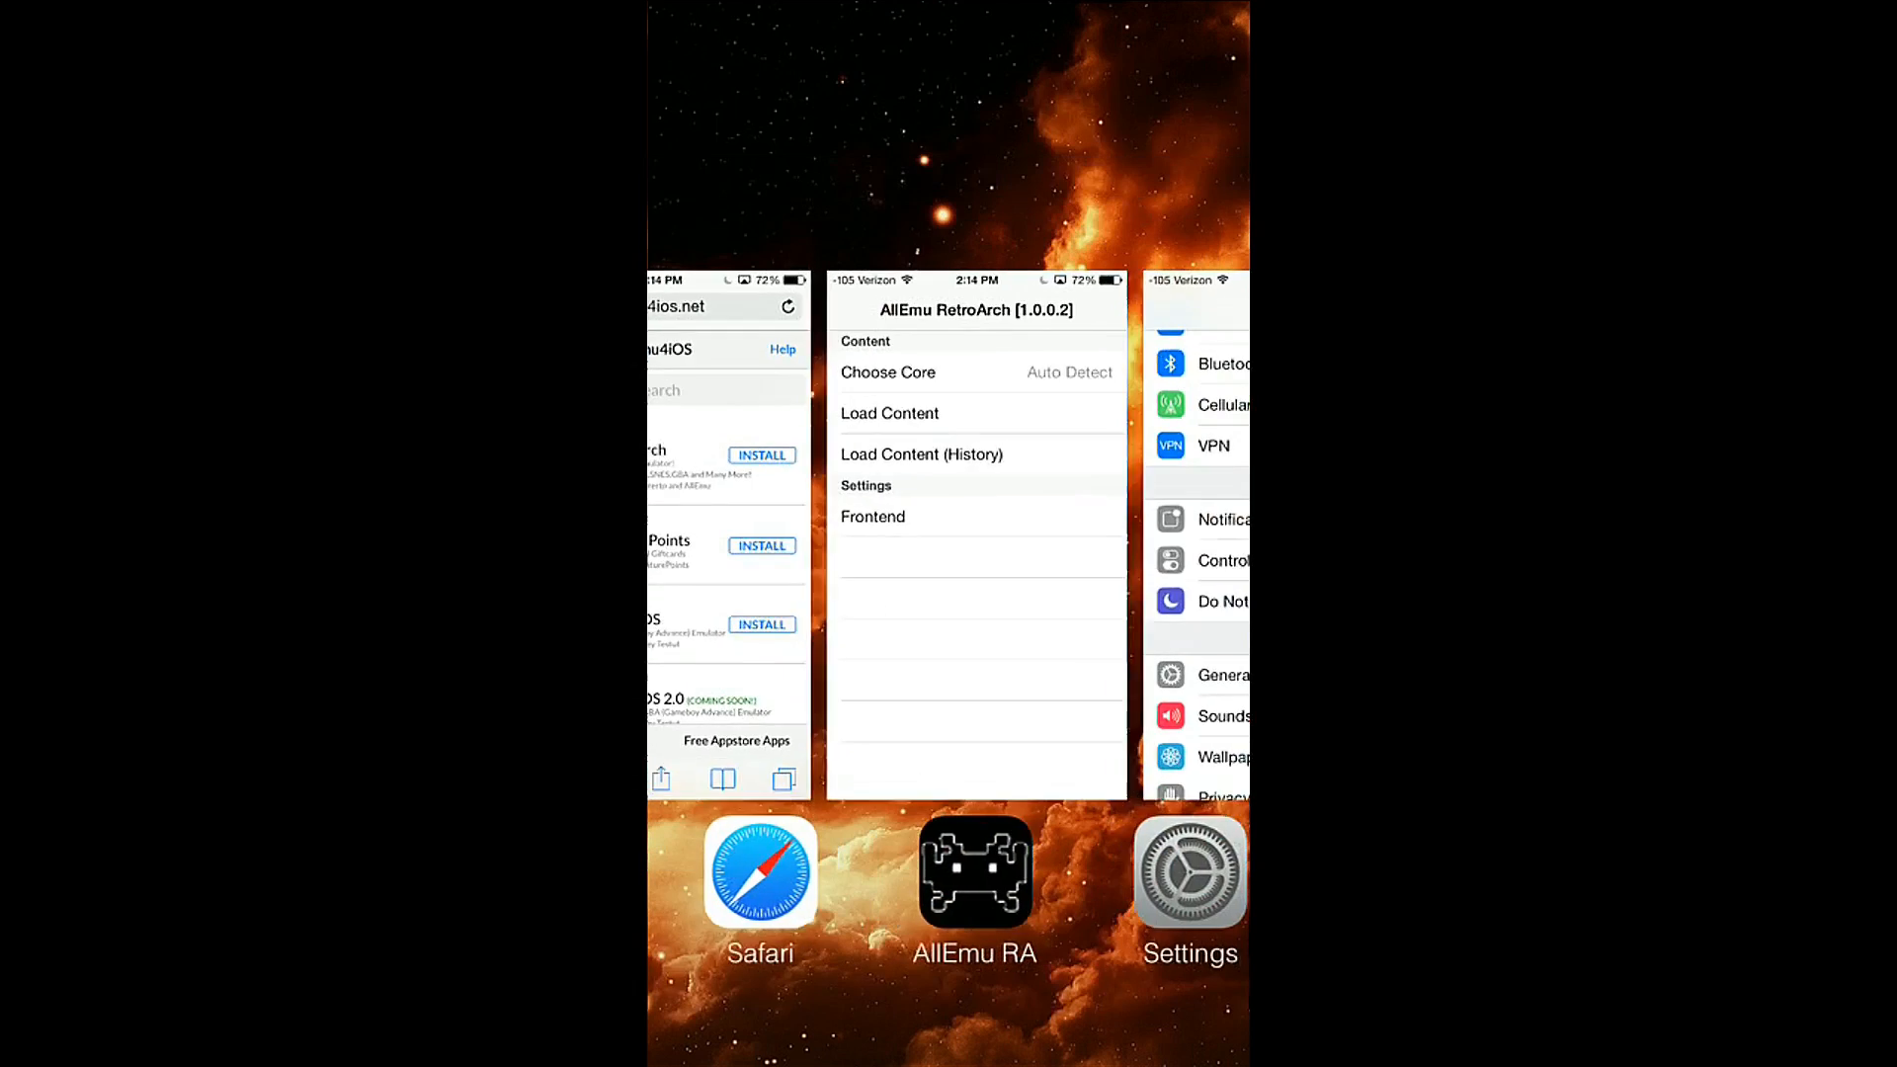
pyautogui.click(950, 534)
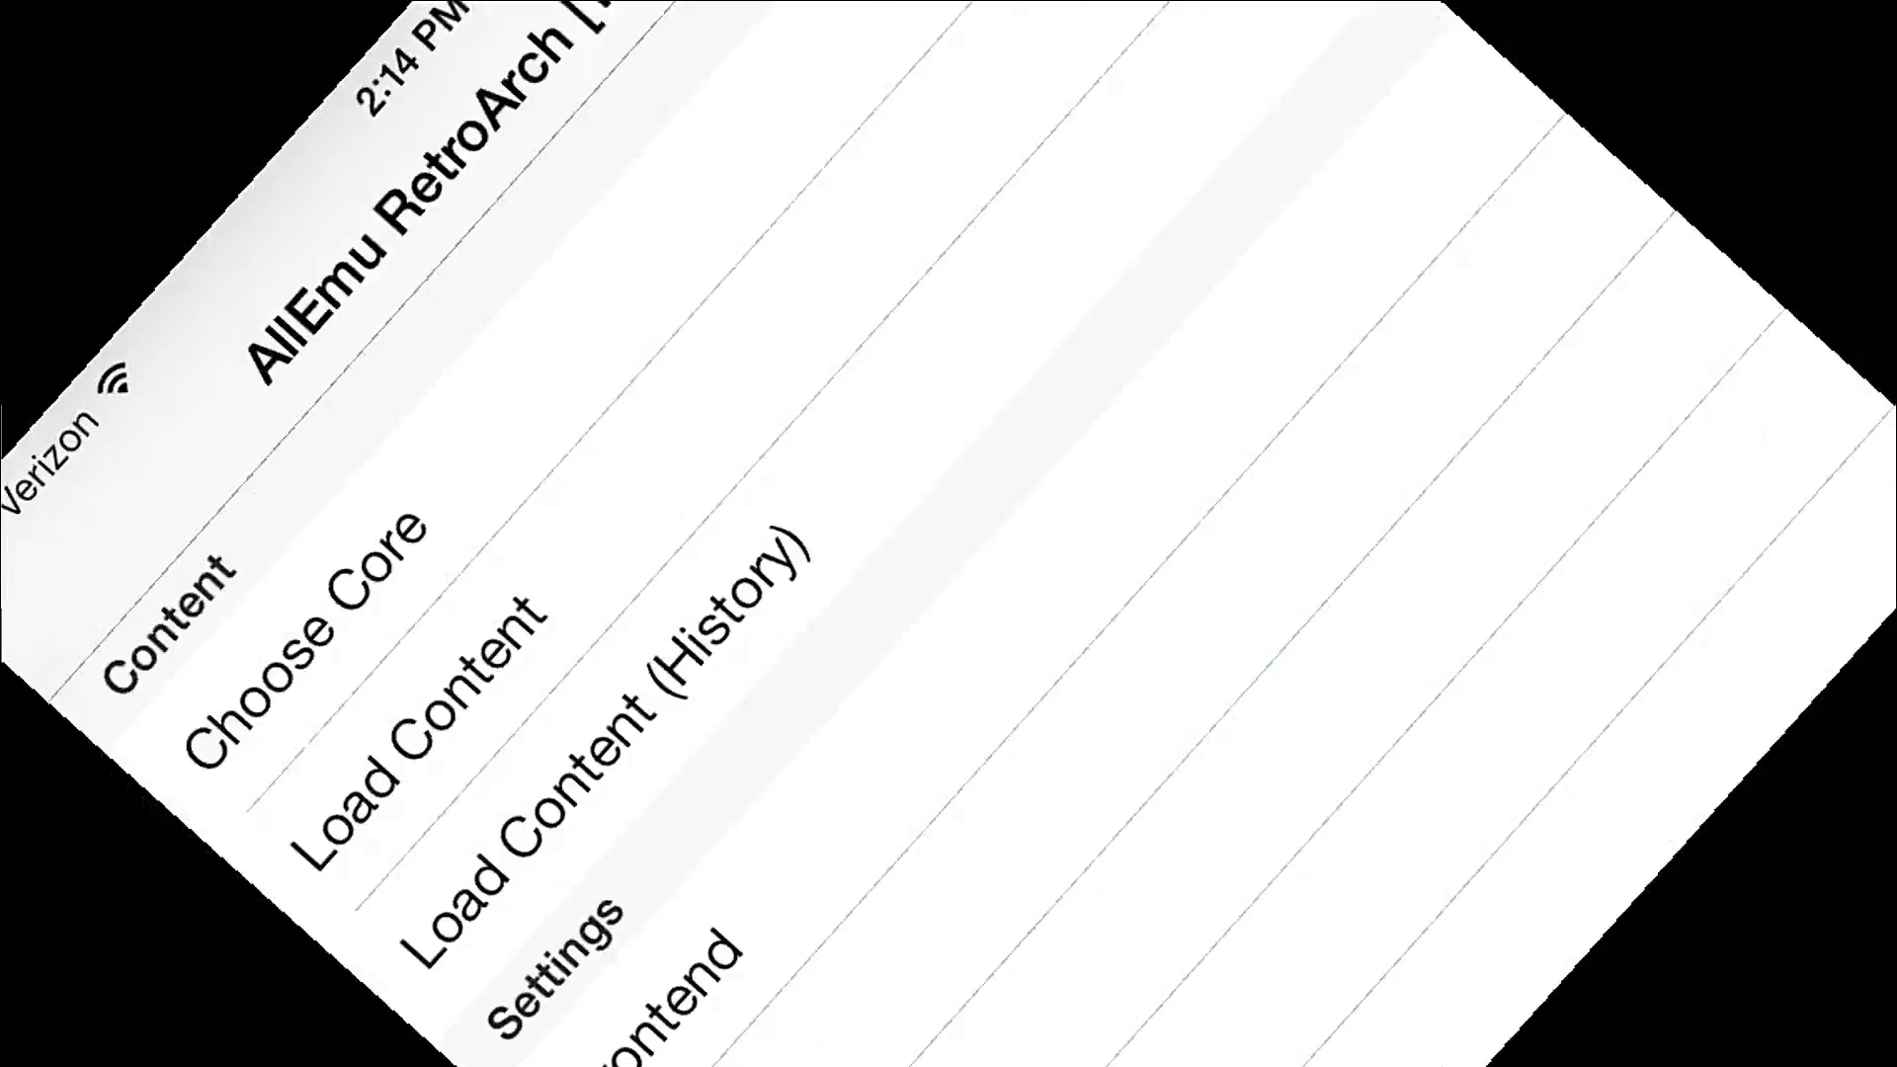
# Load a game from the N64 folder and run it with the N64 (Mupen64Plus) core.
pyautogui.click(225, 471)
pyautogui.click(312, 393)
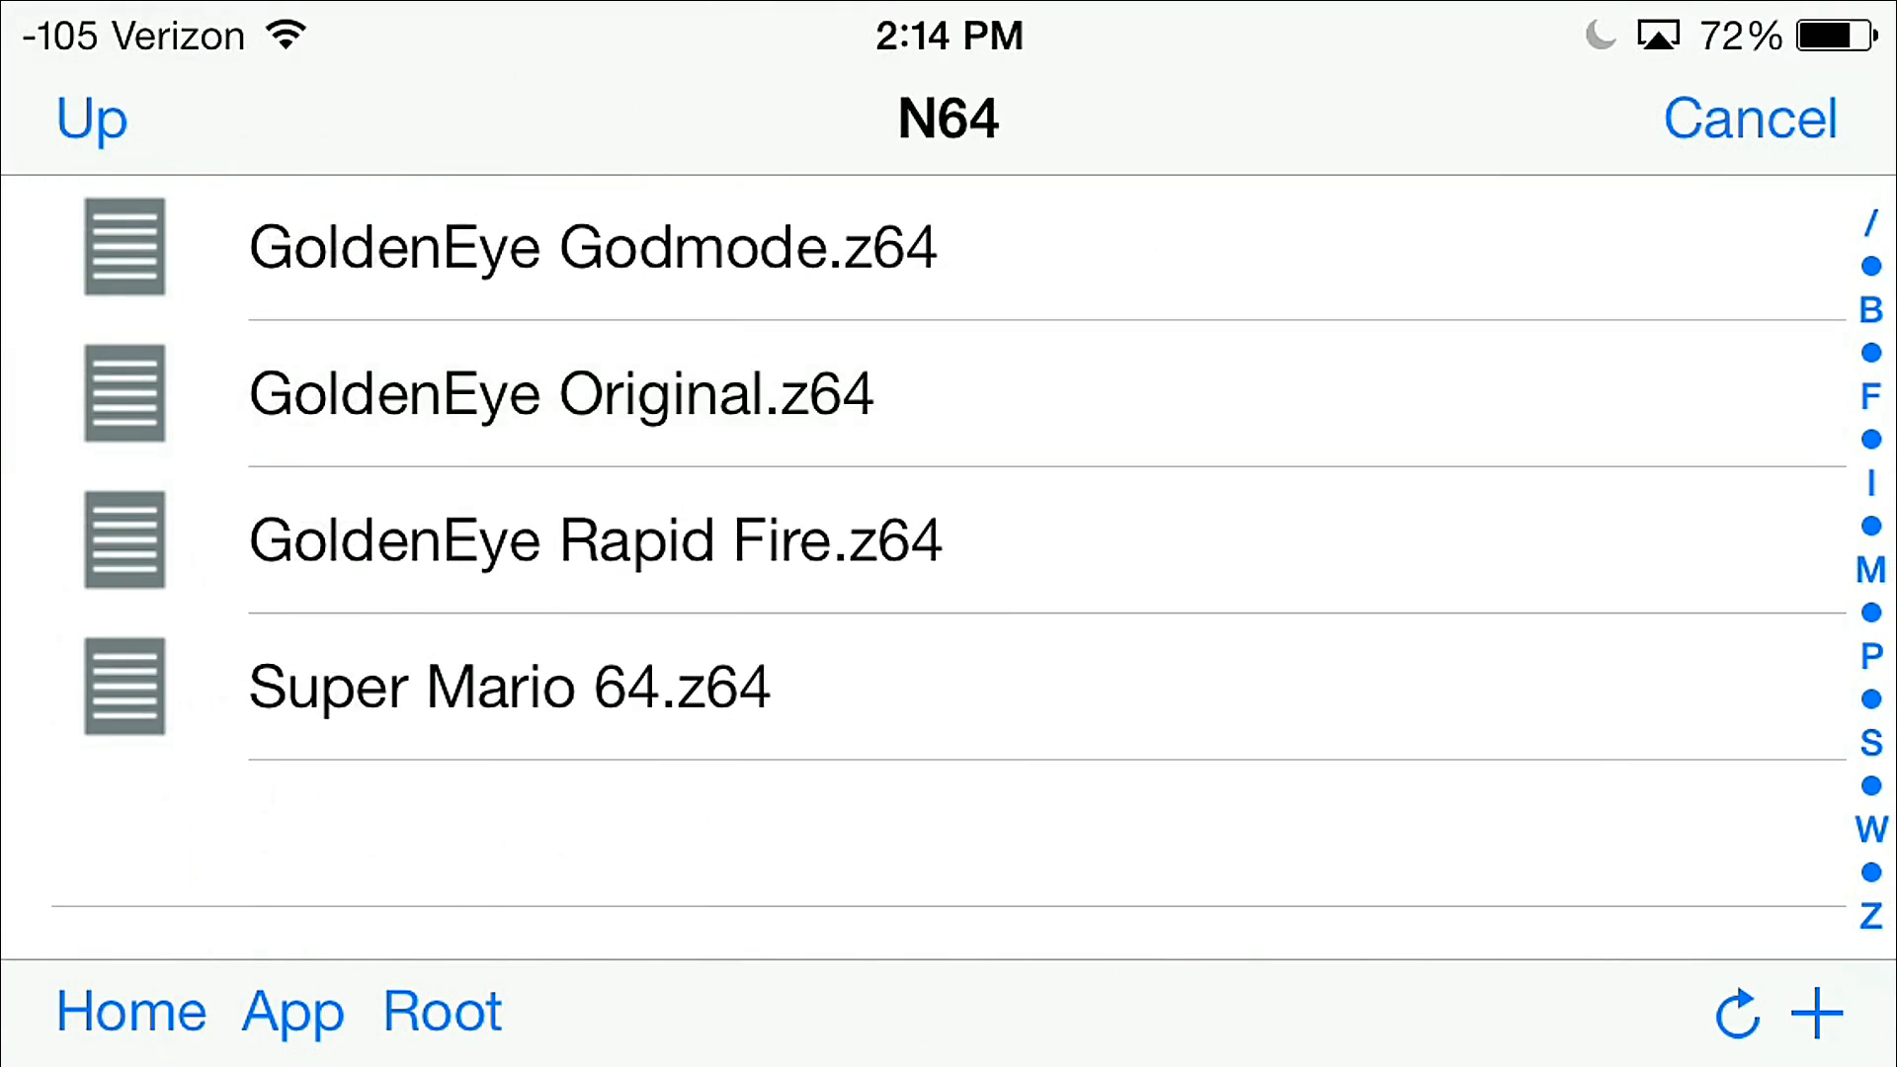
pyautogui.click(593, 398)
pyautogui.scroll(-4, 949, 593)
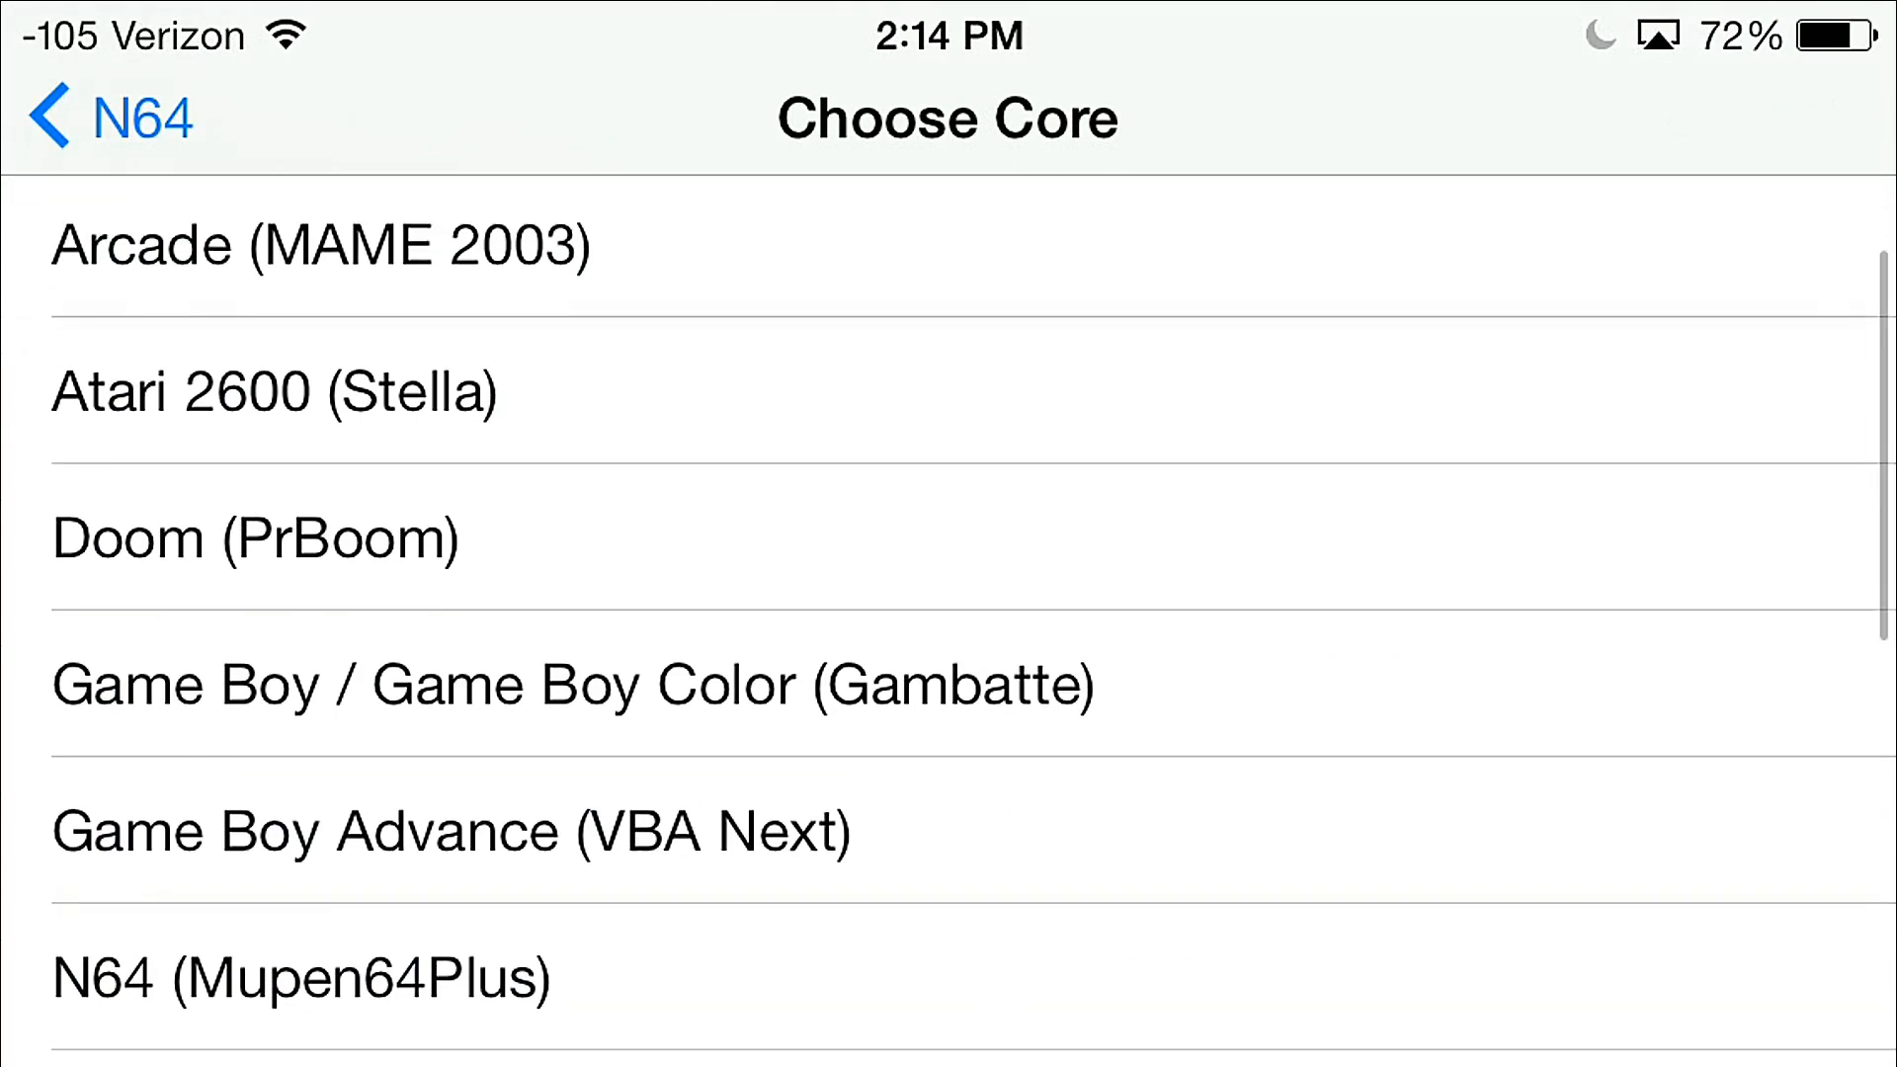
pyautogui.scroll(-3, 948, 593)
pyautogui.scroll(2, 948, 593)
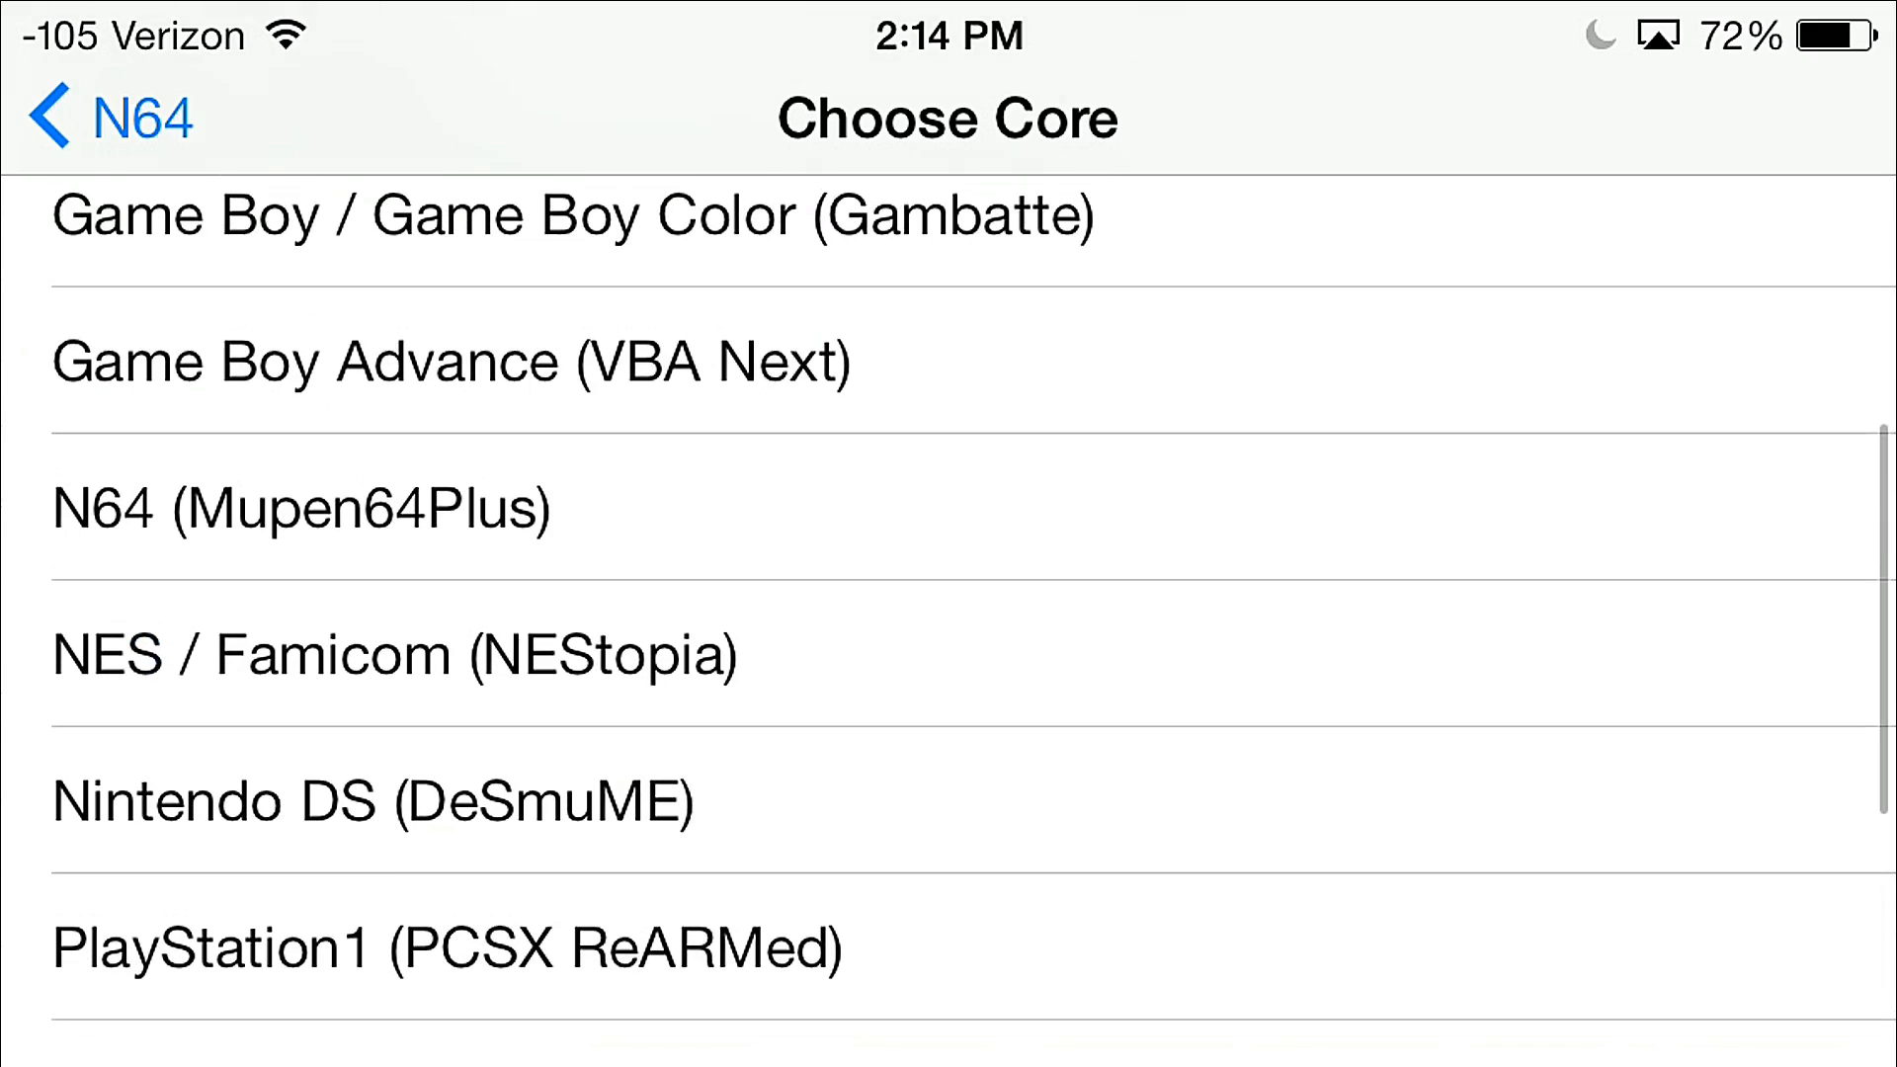
pyautogui.click(301, 505)
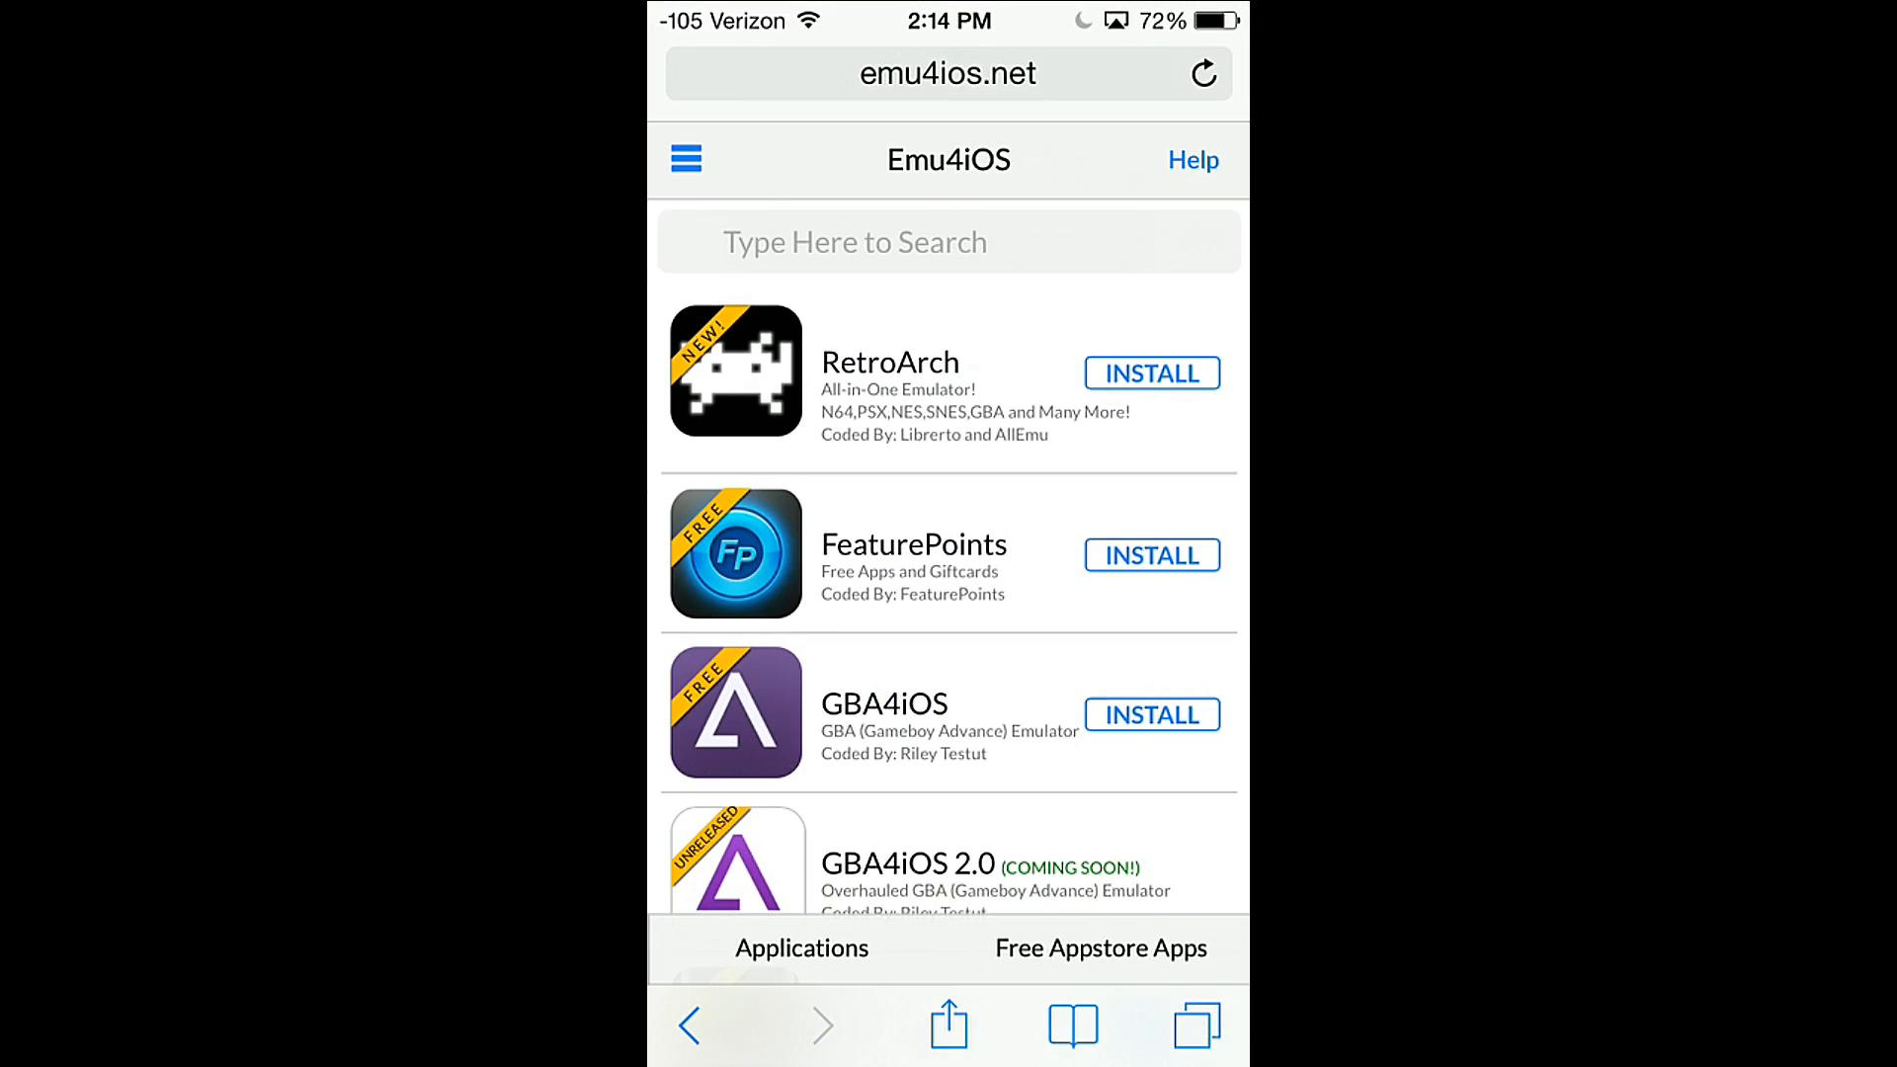
# Start the RetroArch install on emu4ios.net, raising the 2012 device-date notice.
pyautogui.click(1152, 374)
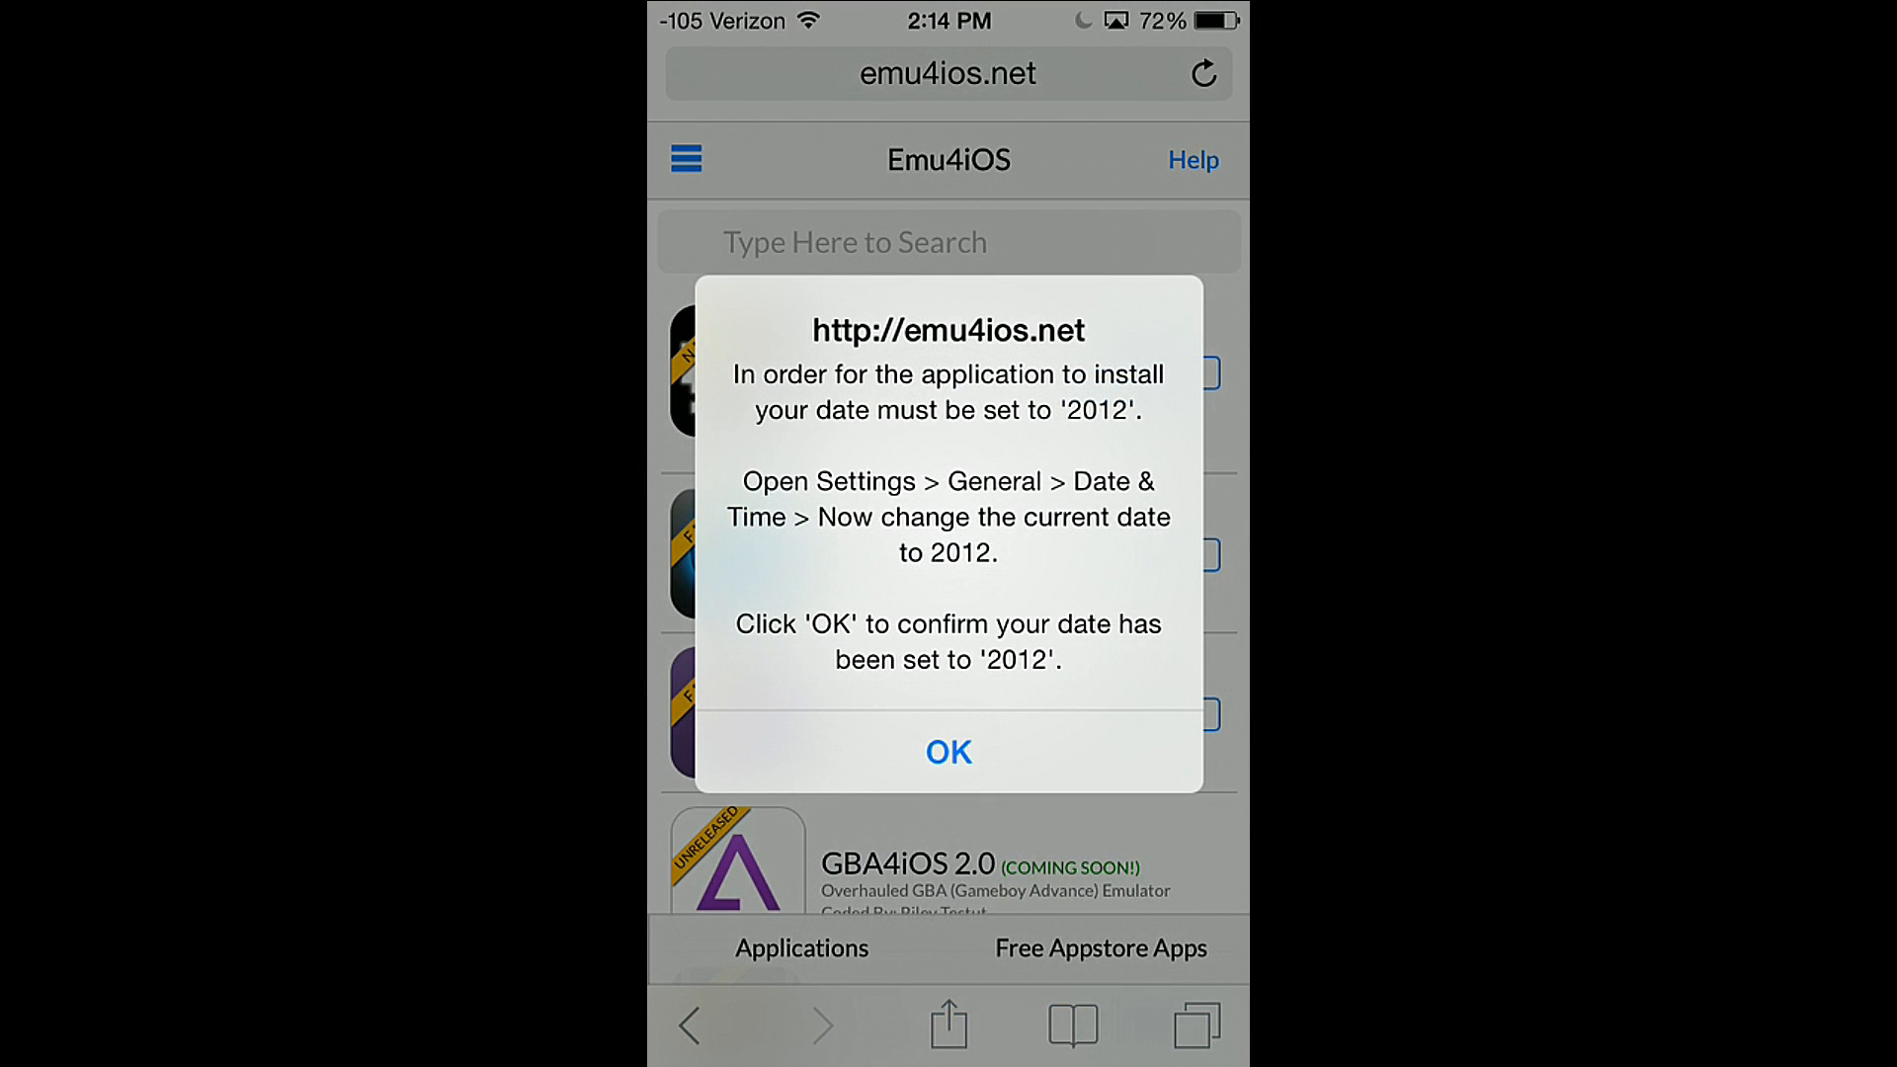
# In Settings > General > Date & Time, leave Set Automatically off and reveal the date picker.
pyautogui.click(948, 564)
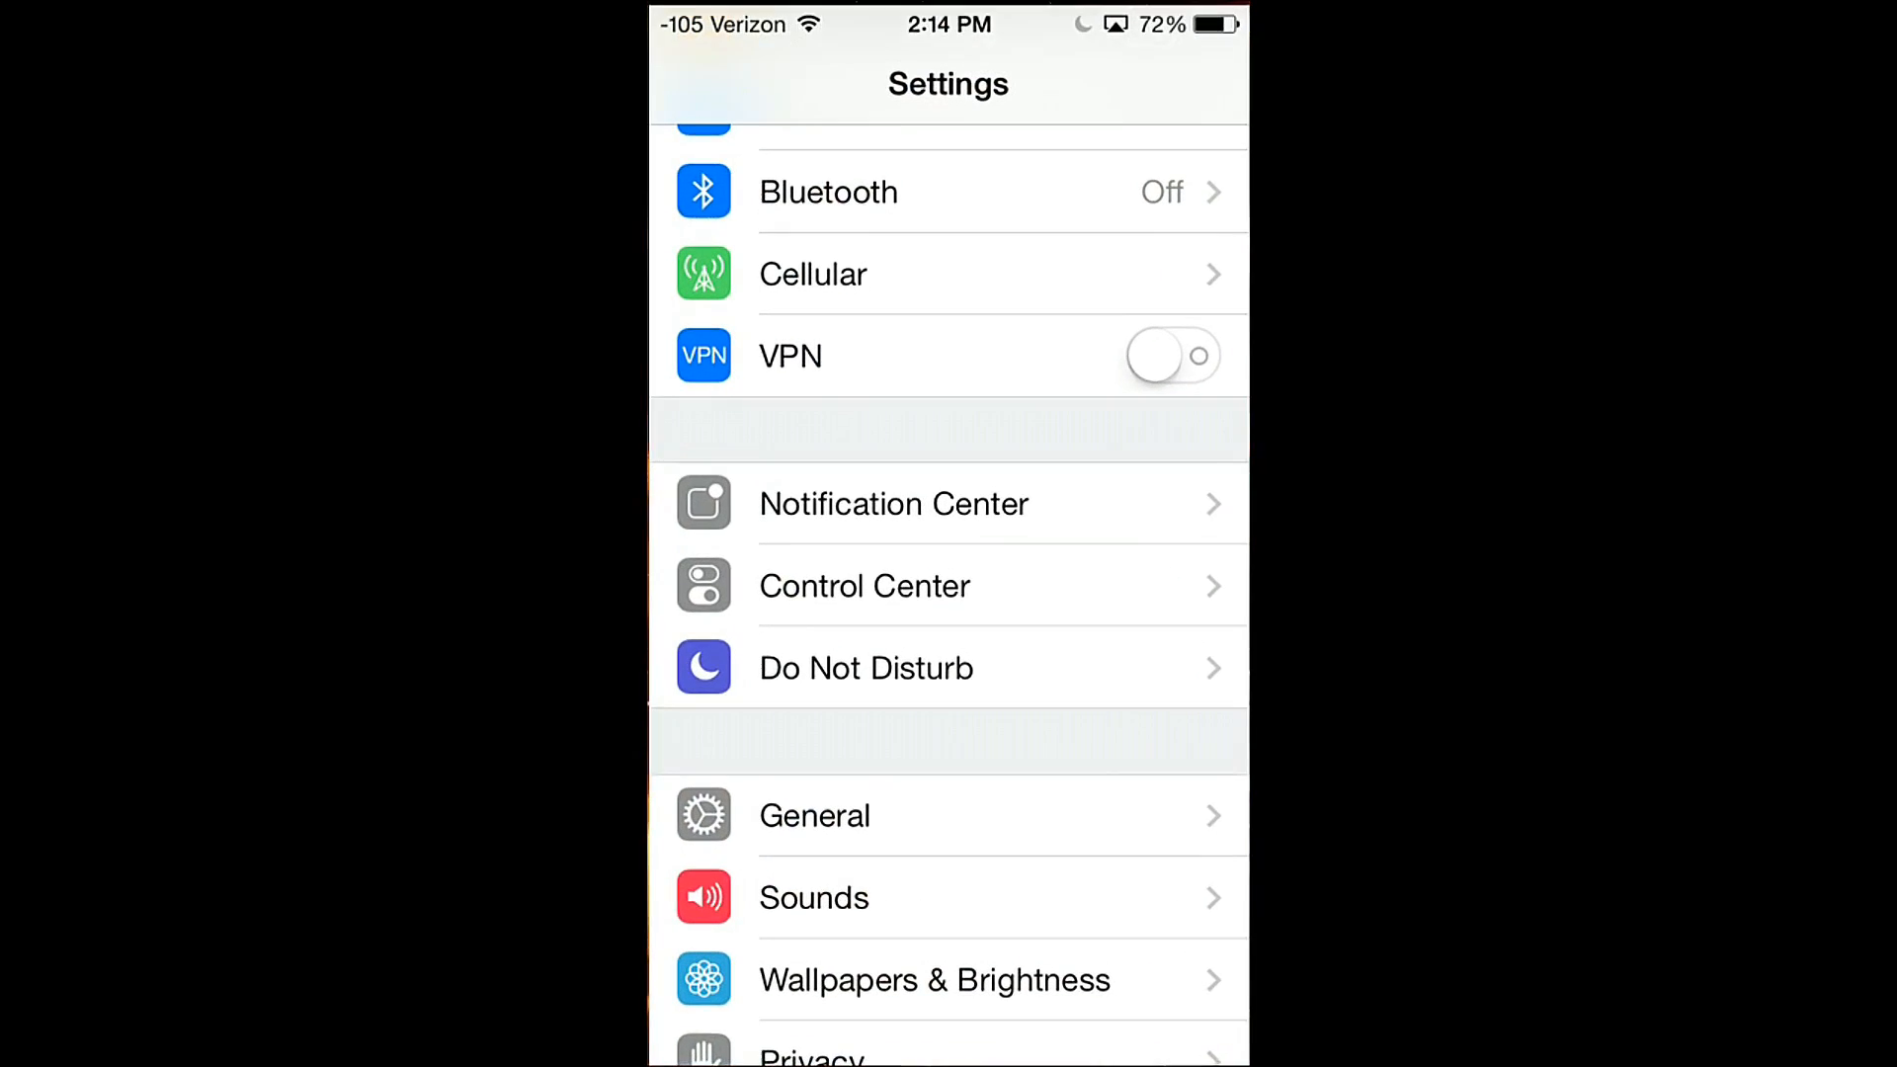
pyautogui.scroll(-2, 949, 593)
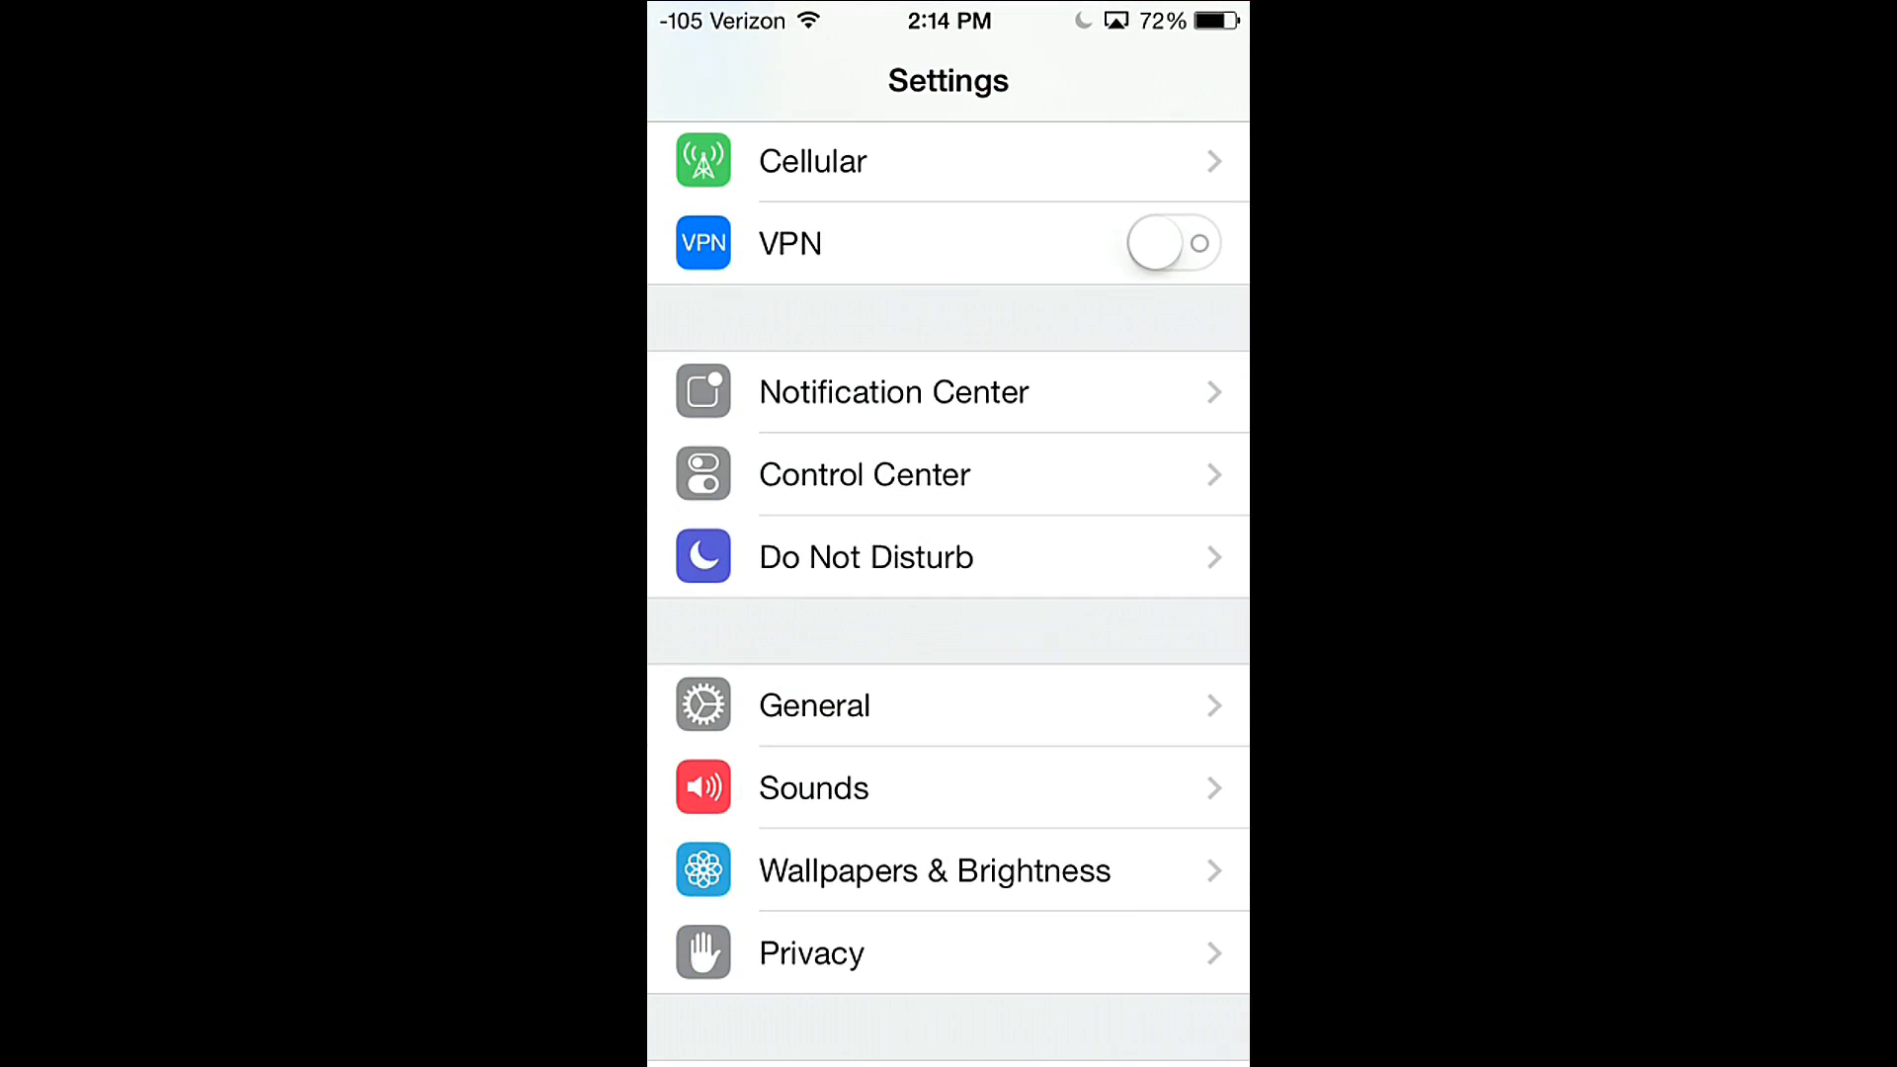
pyautogui.click(950, 704)
pyautogui.scroll(-5, 948, 592)
pyautogui.click(949, 766)
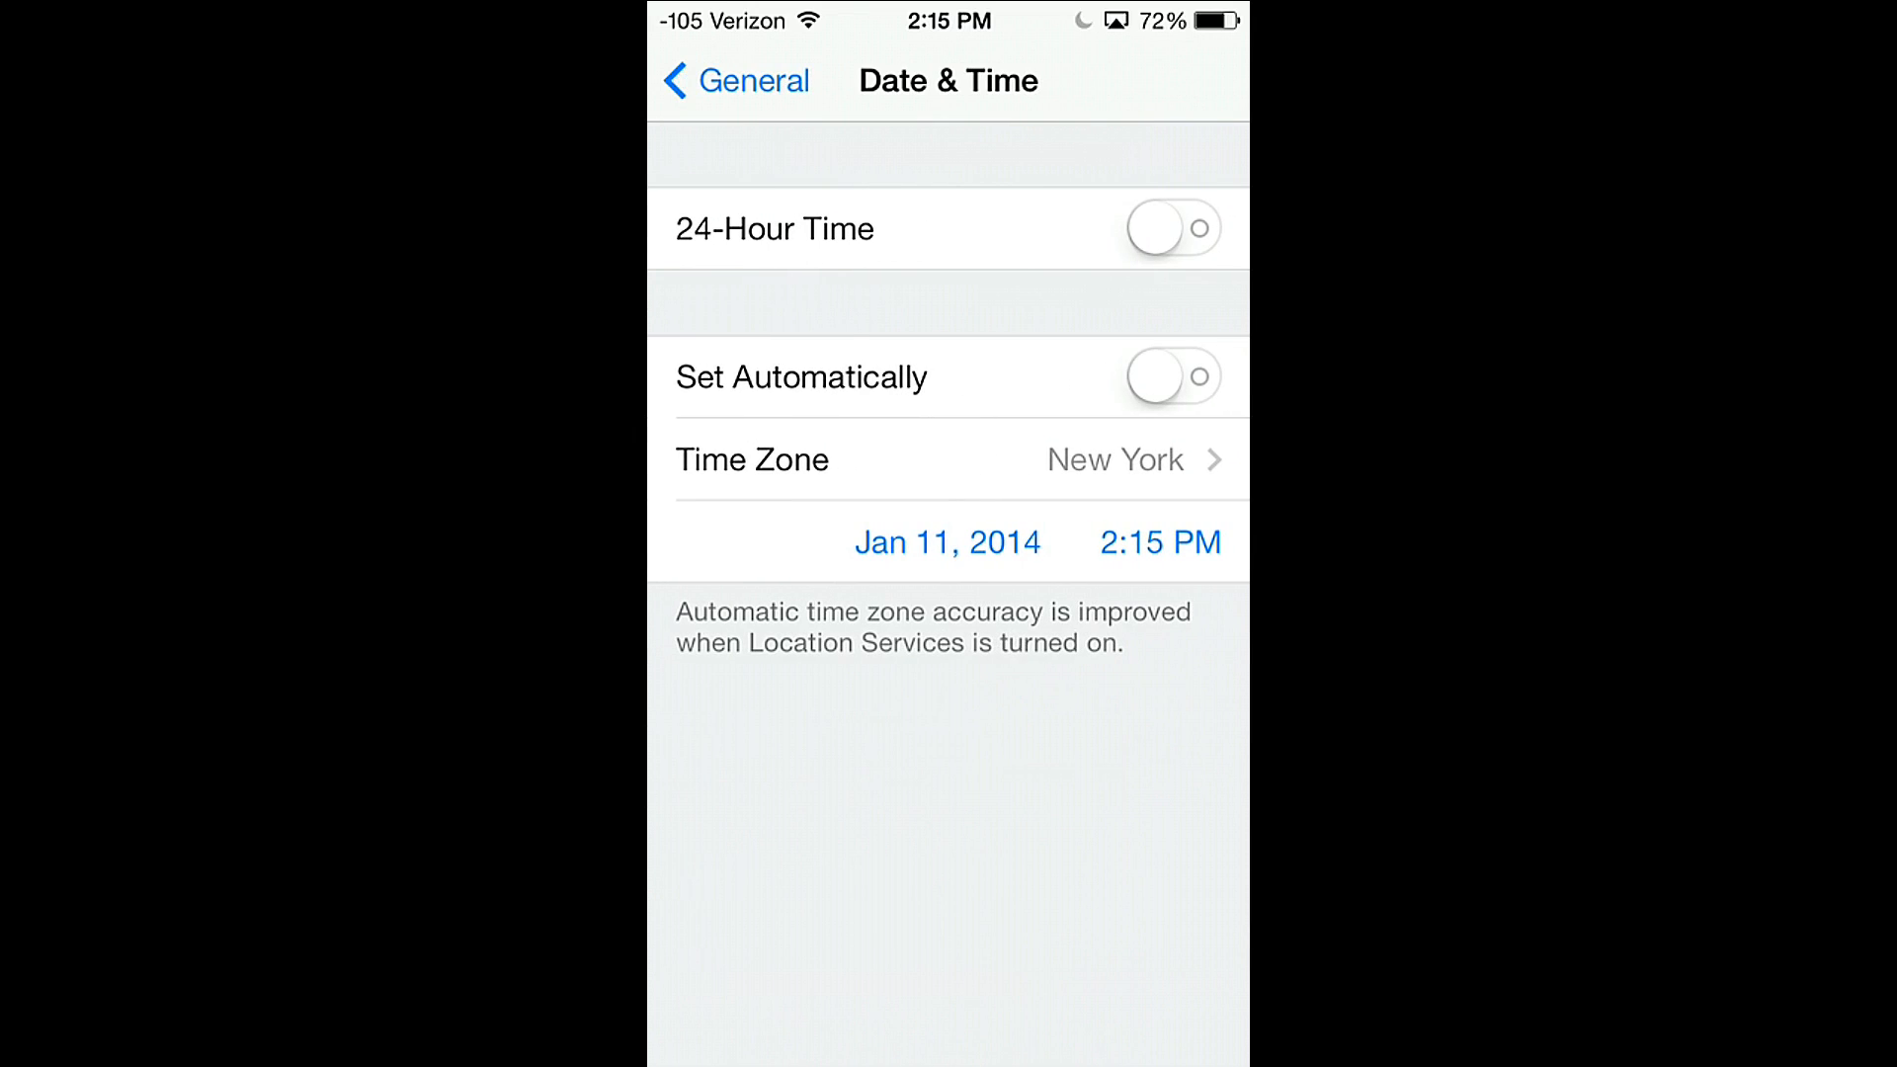
pyautogui.click(1171, 378)
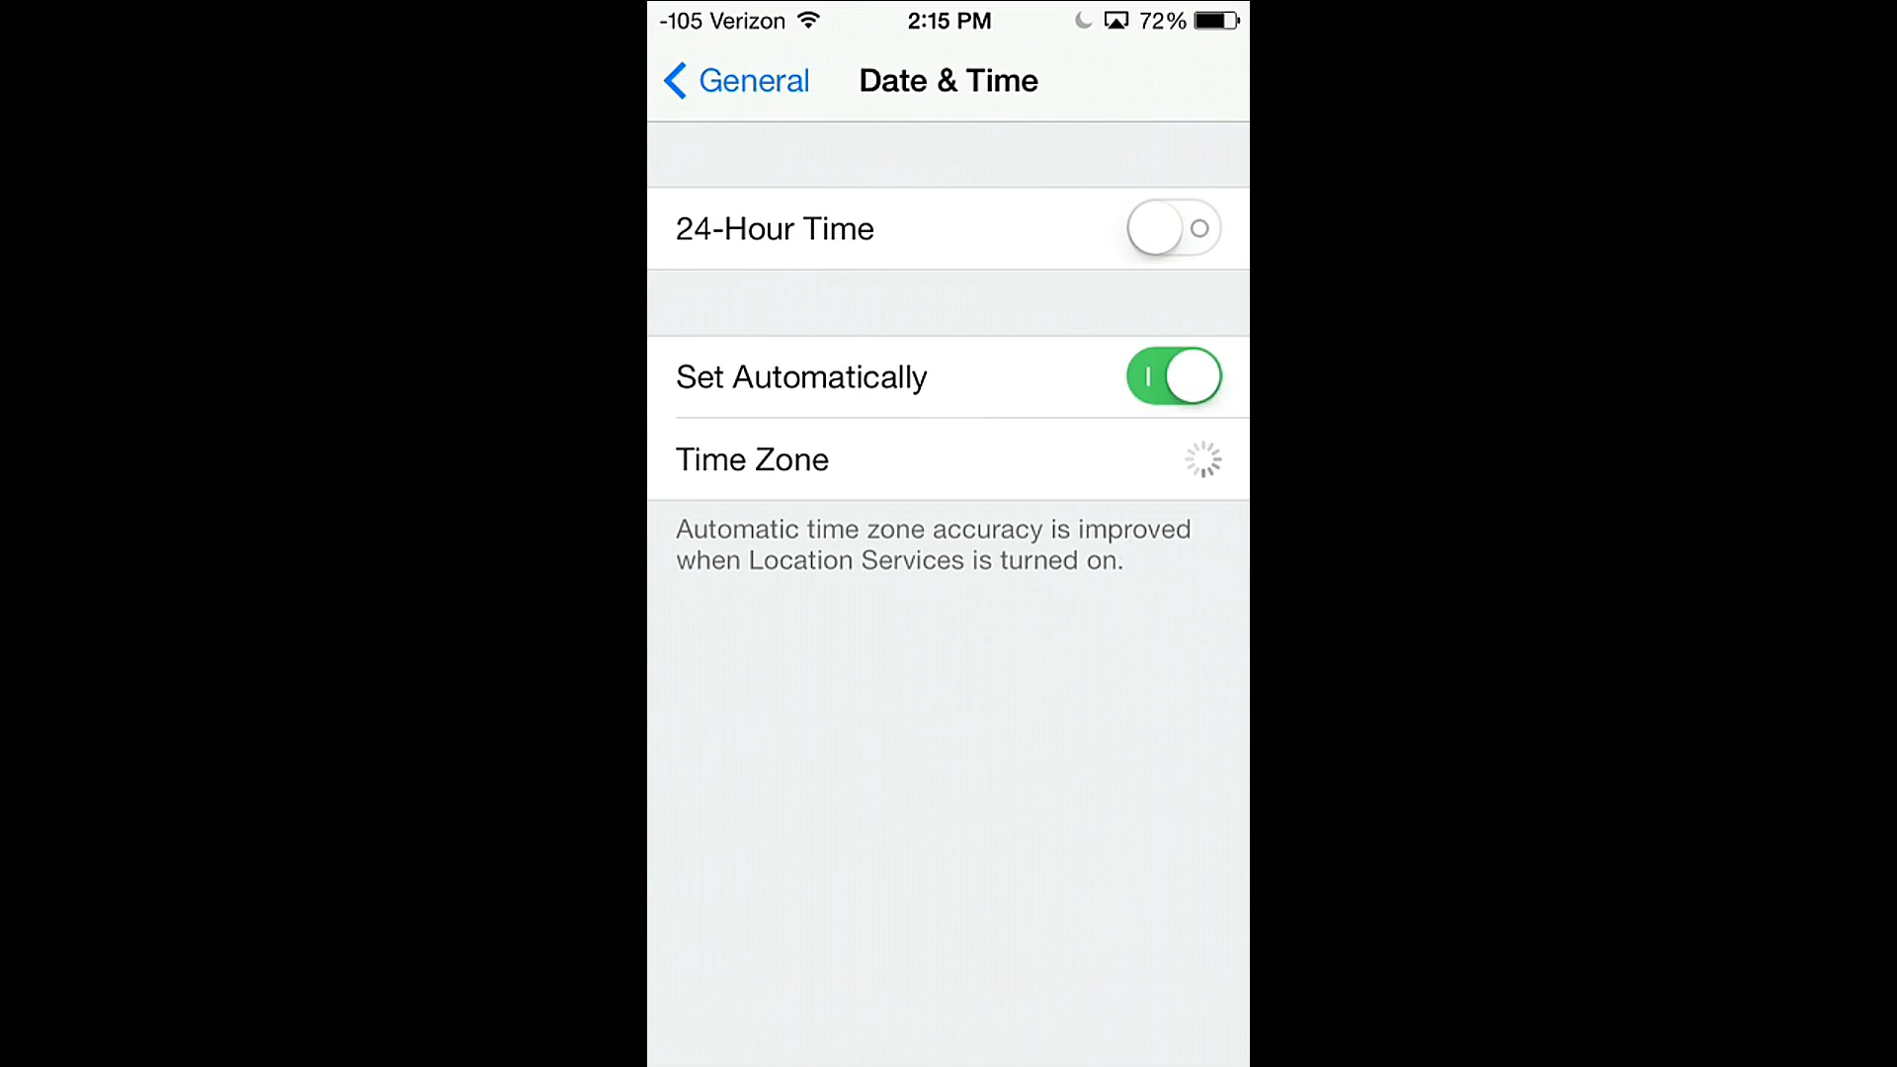
pyautogui.click(1171, 376)
pyautogui.click(1037, 543)
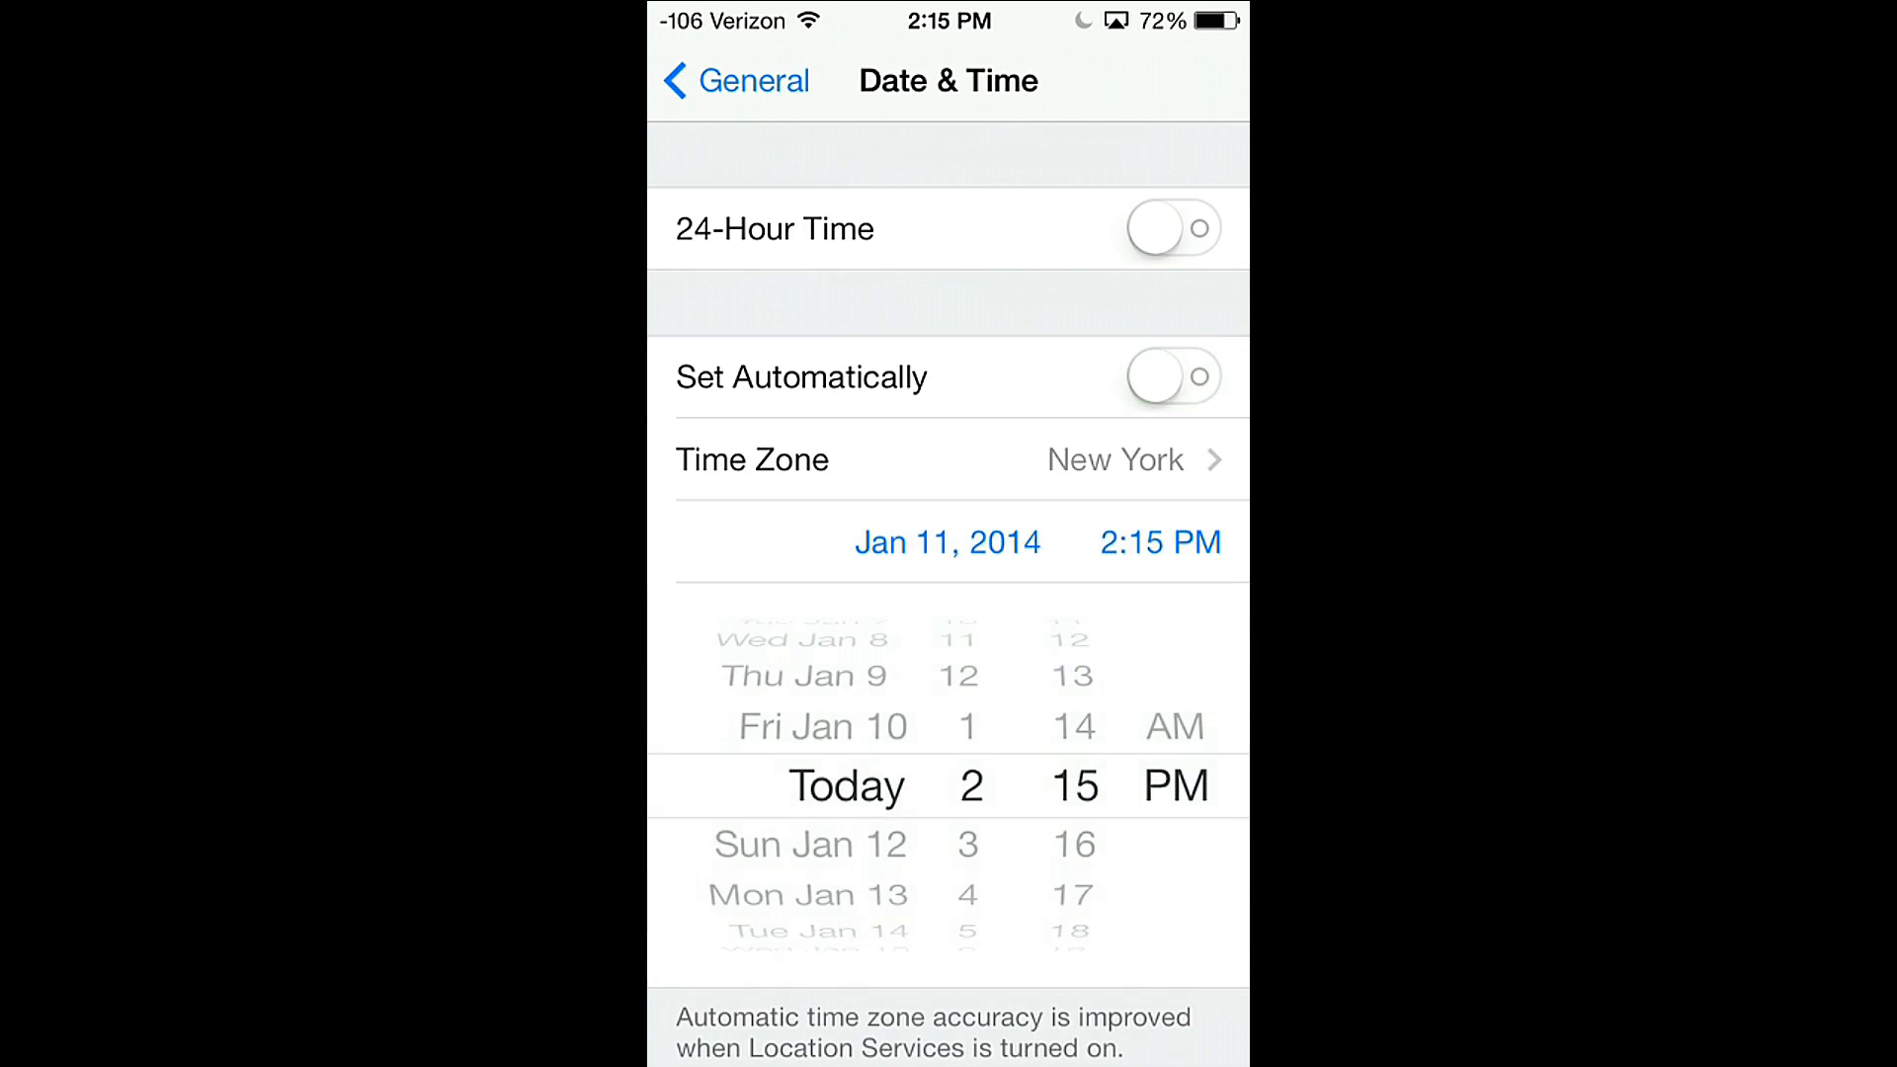
# Roll the date wheel back through 2013 into November 2012.
pyautogui.moveTo(808, 698); pyautogui.dragTo(808, 919)
pyautogui.scroll(10, 808, 786)
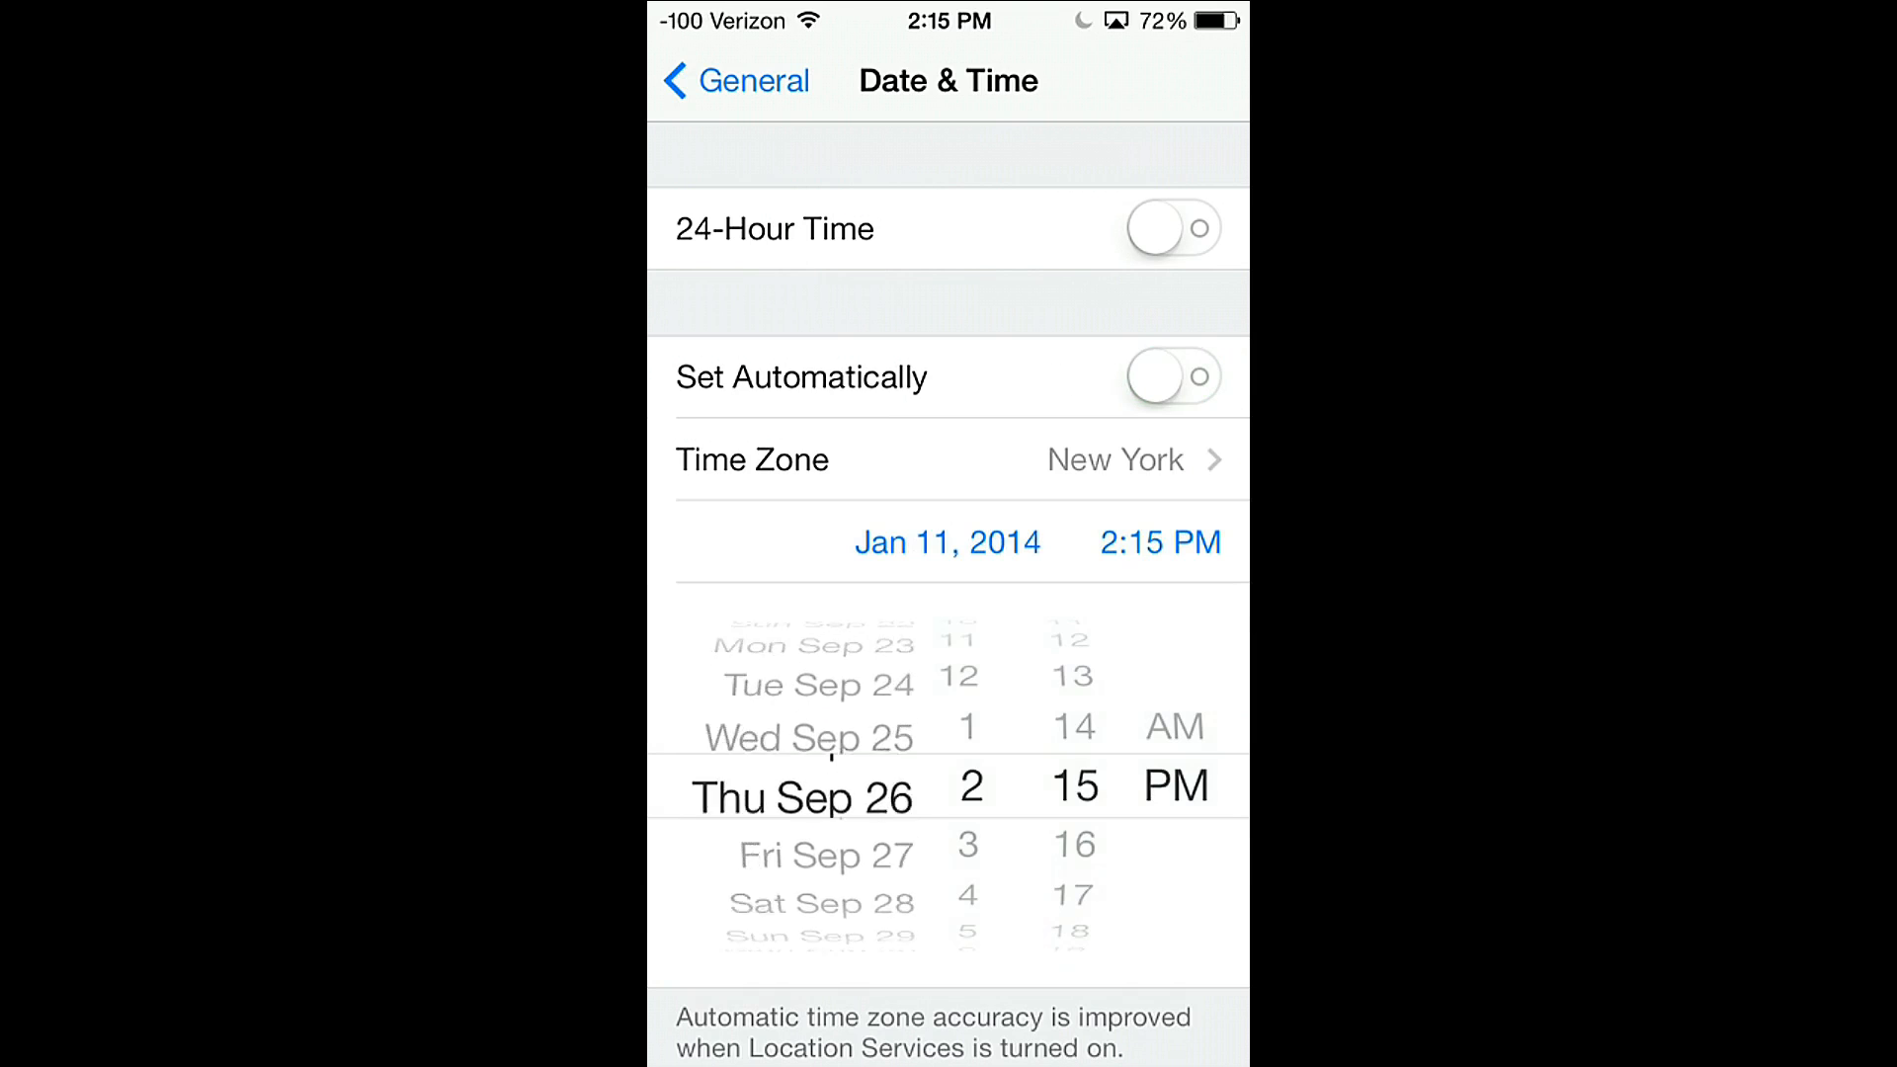
pyautogui.moveTo(807, 681); pyautogui.dragTo(808, 920)
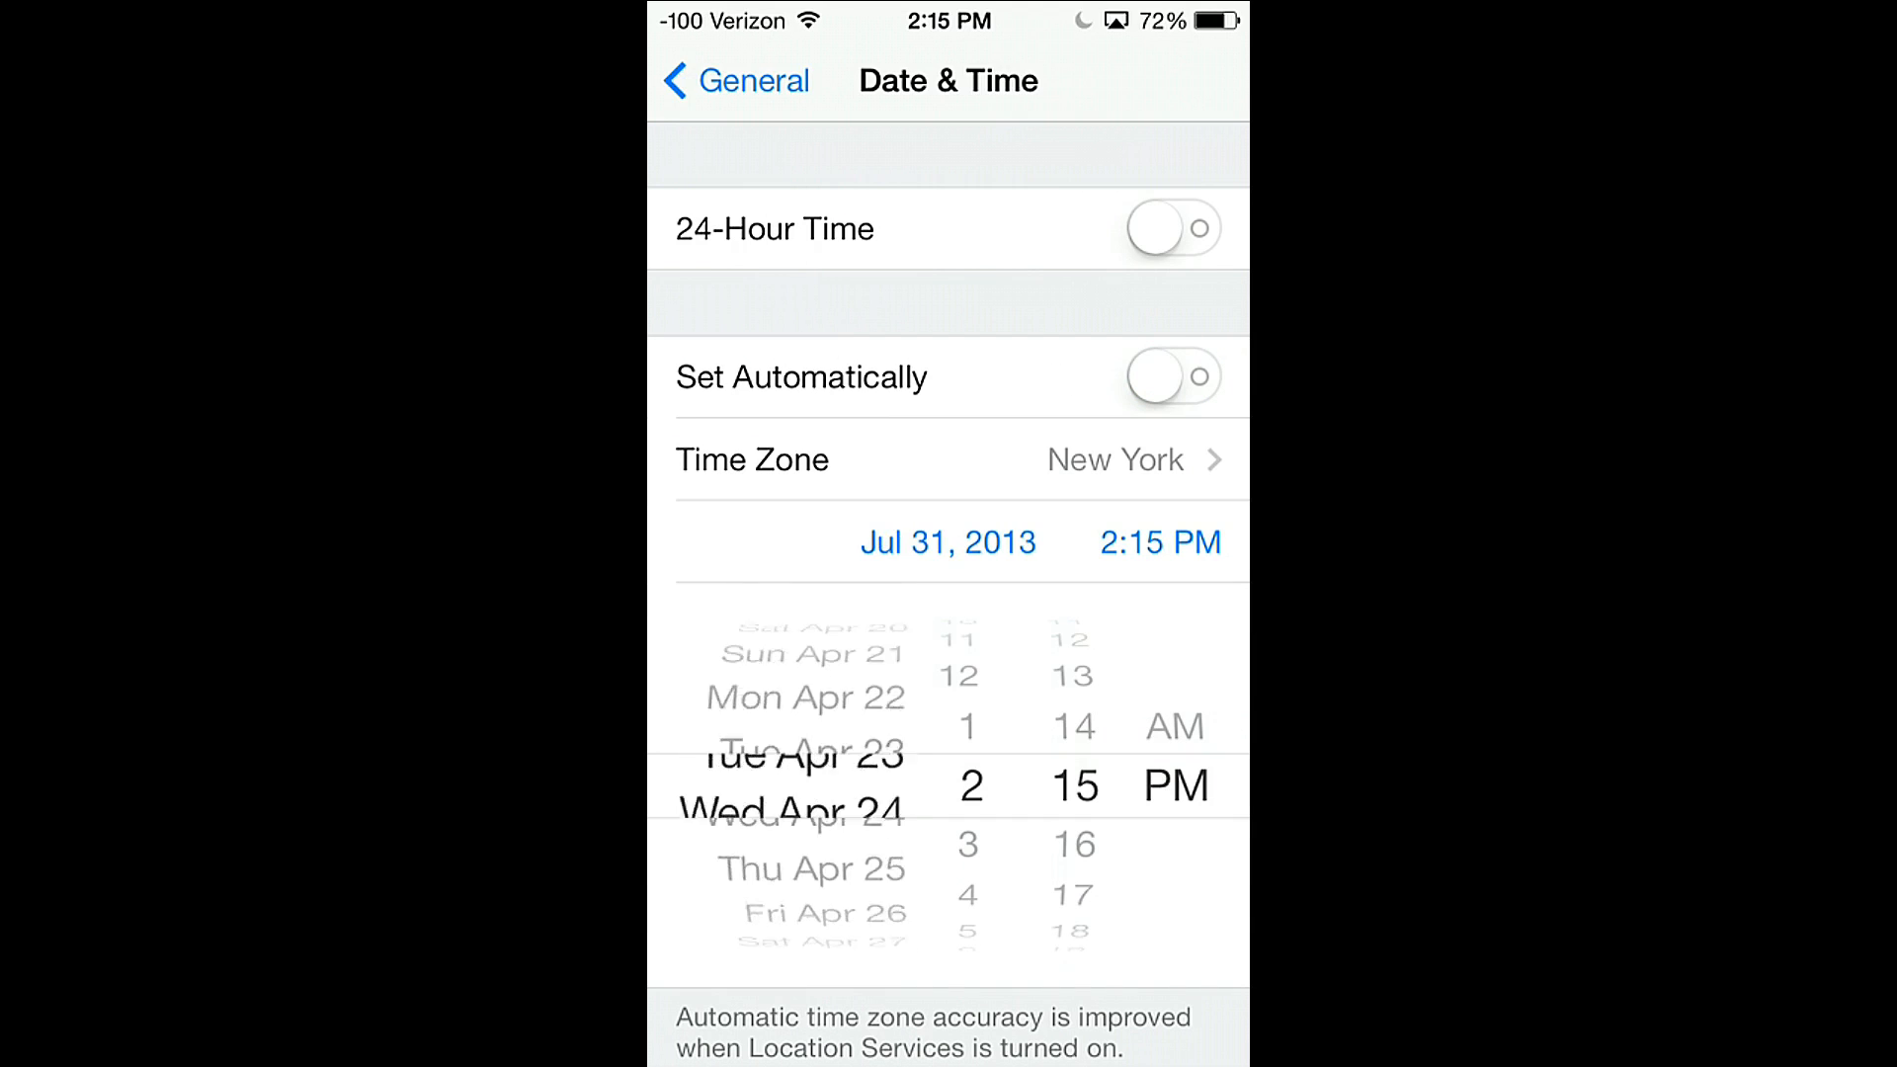
pyautogui.moveTo(807, 682); pyautogui.dragTo(808, 920)
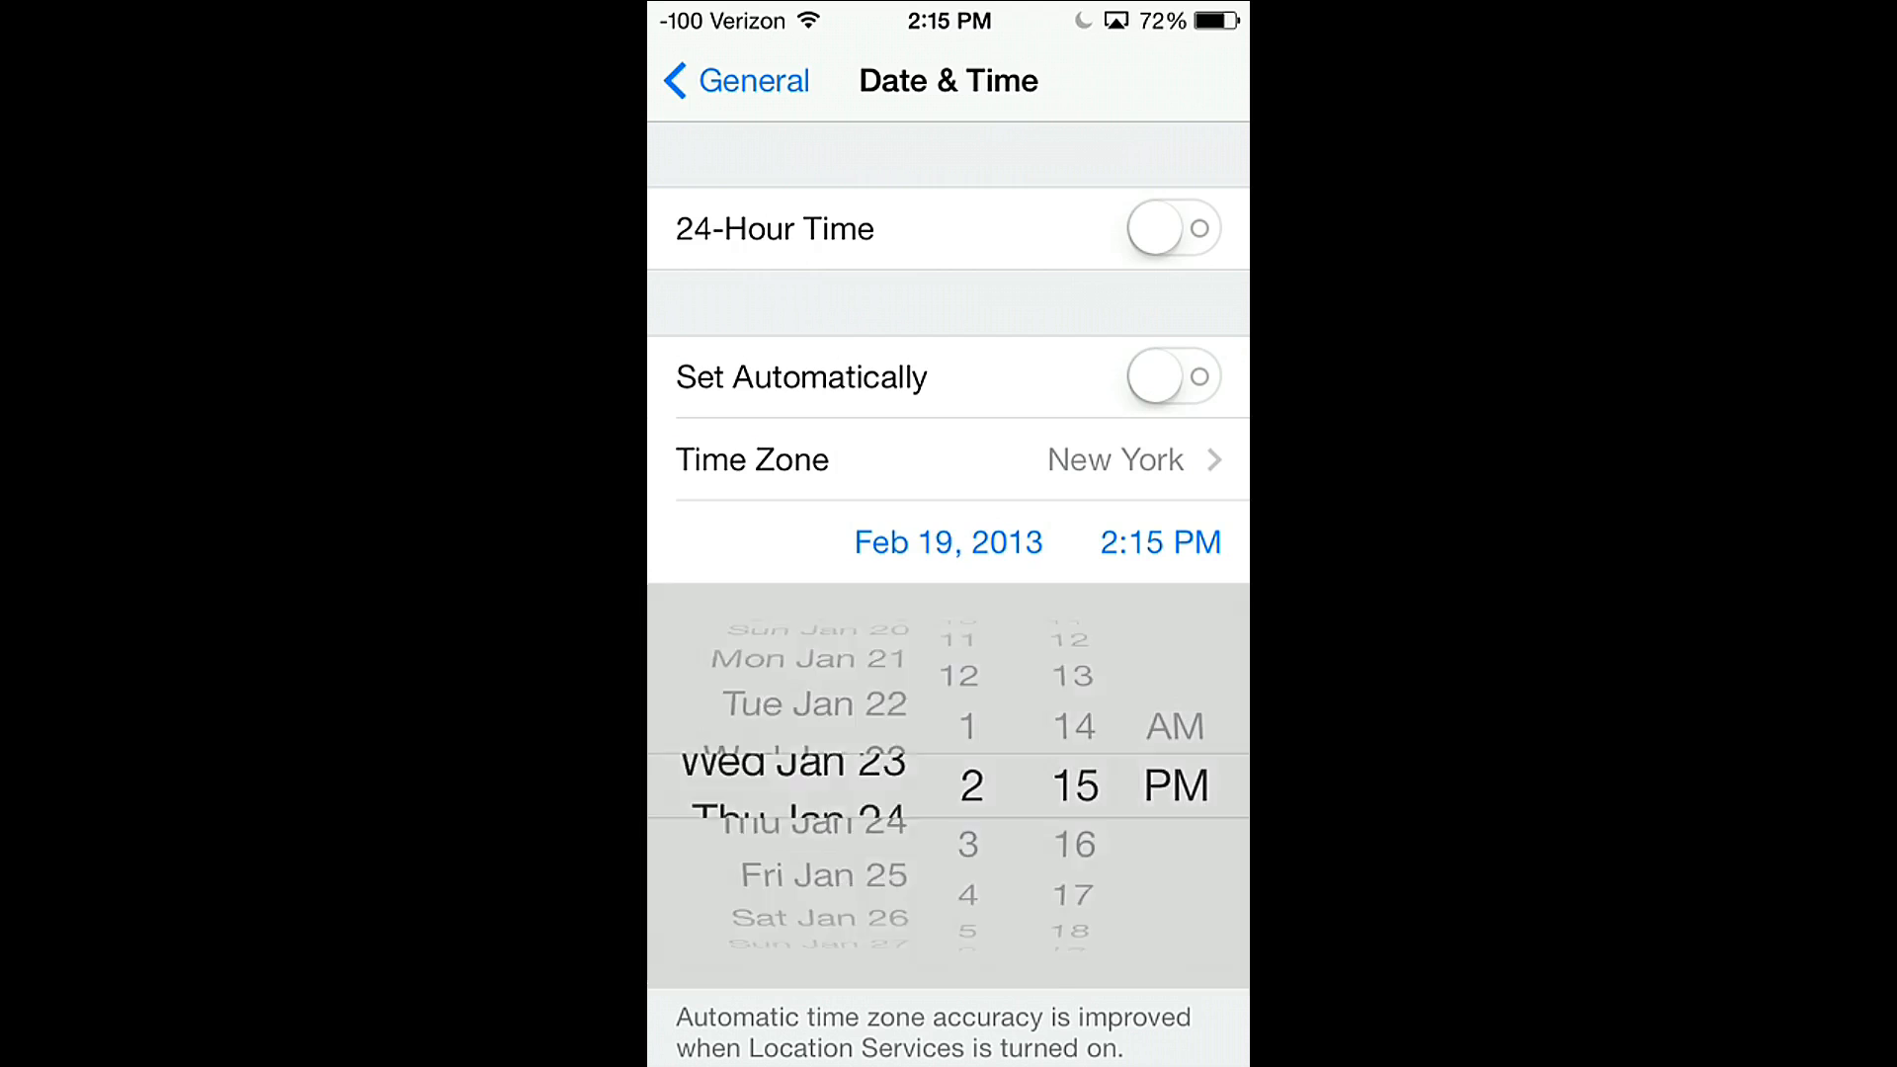
pyautogui.moveTo(808, 682); pyautogui.dragTo(809, 919)
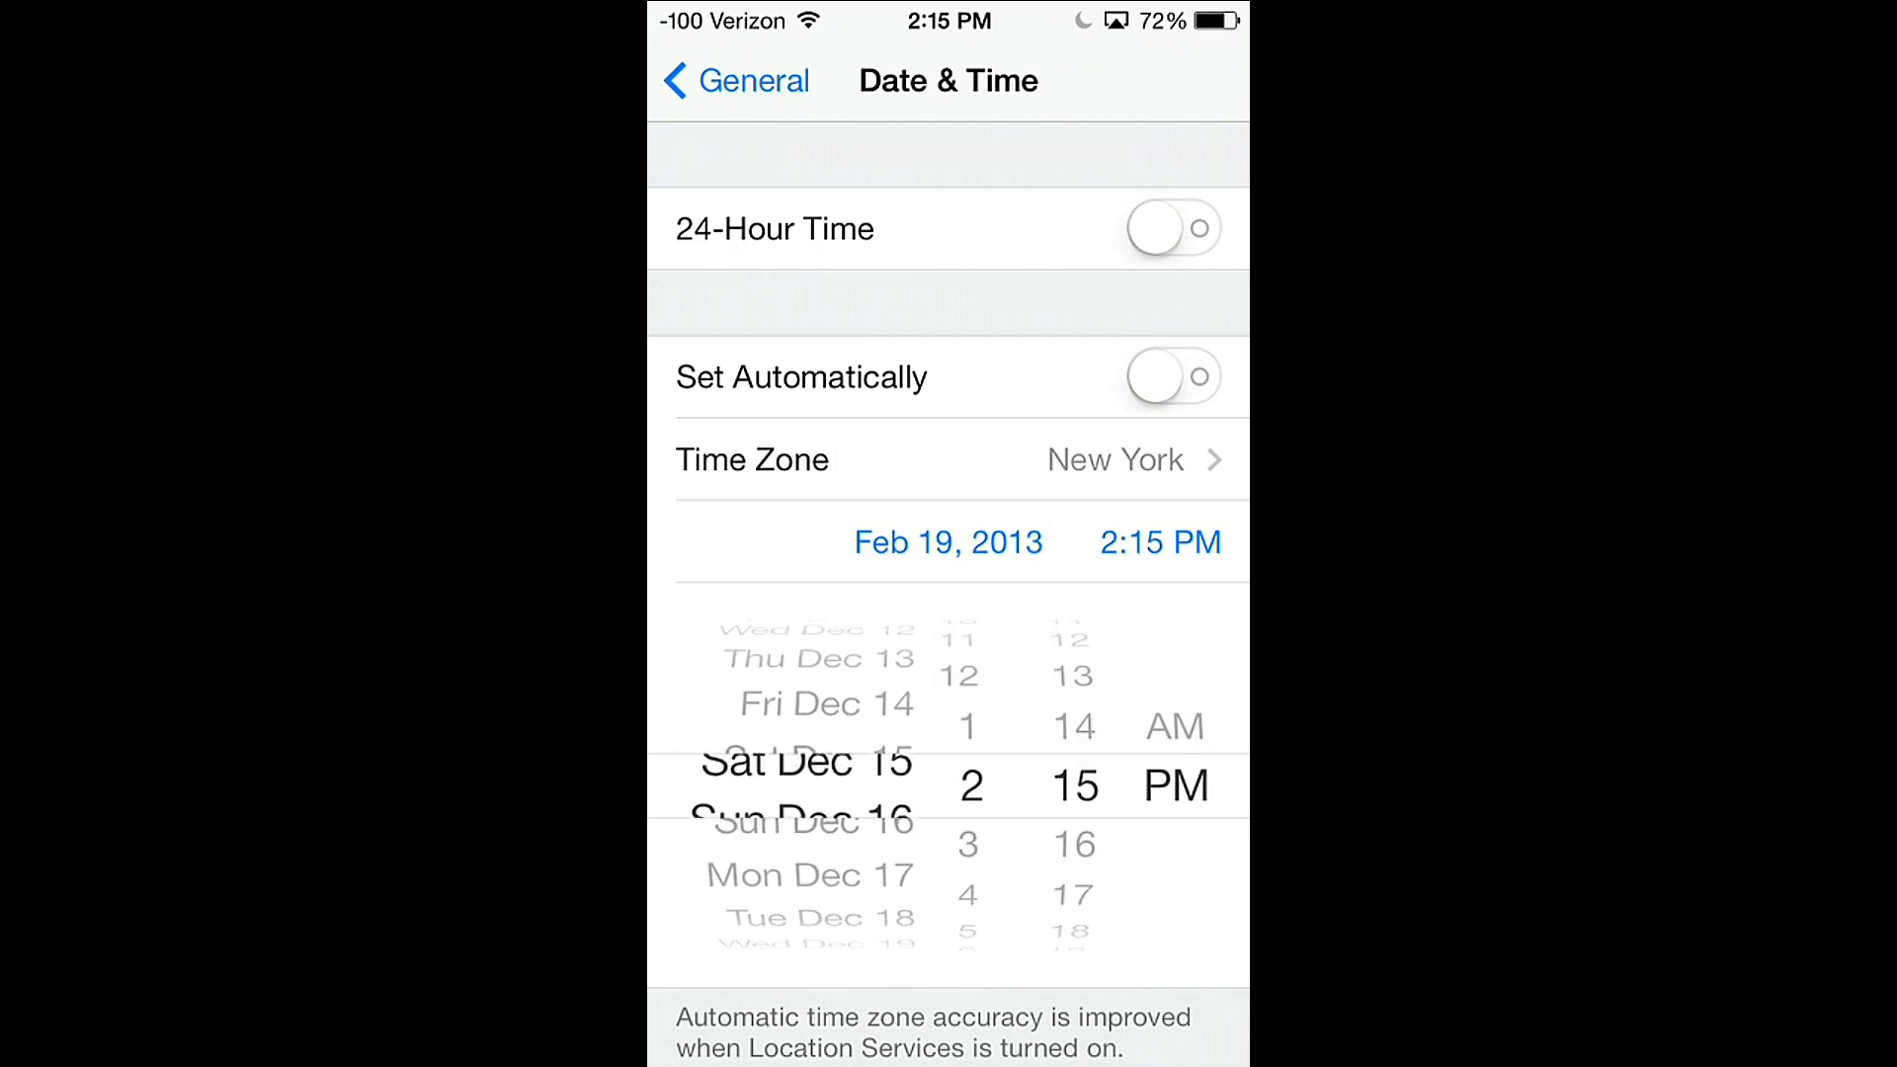
pyautogui.moveTo(808, 681); pyautogui.dragTo(809, 919)
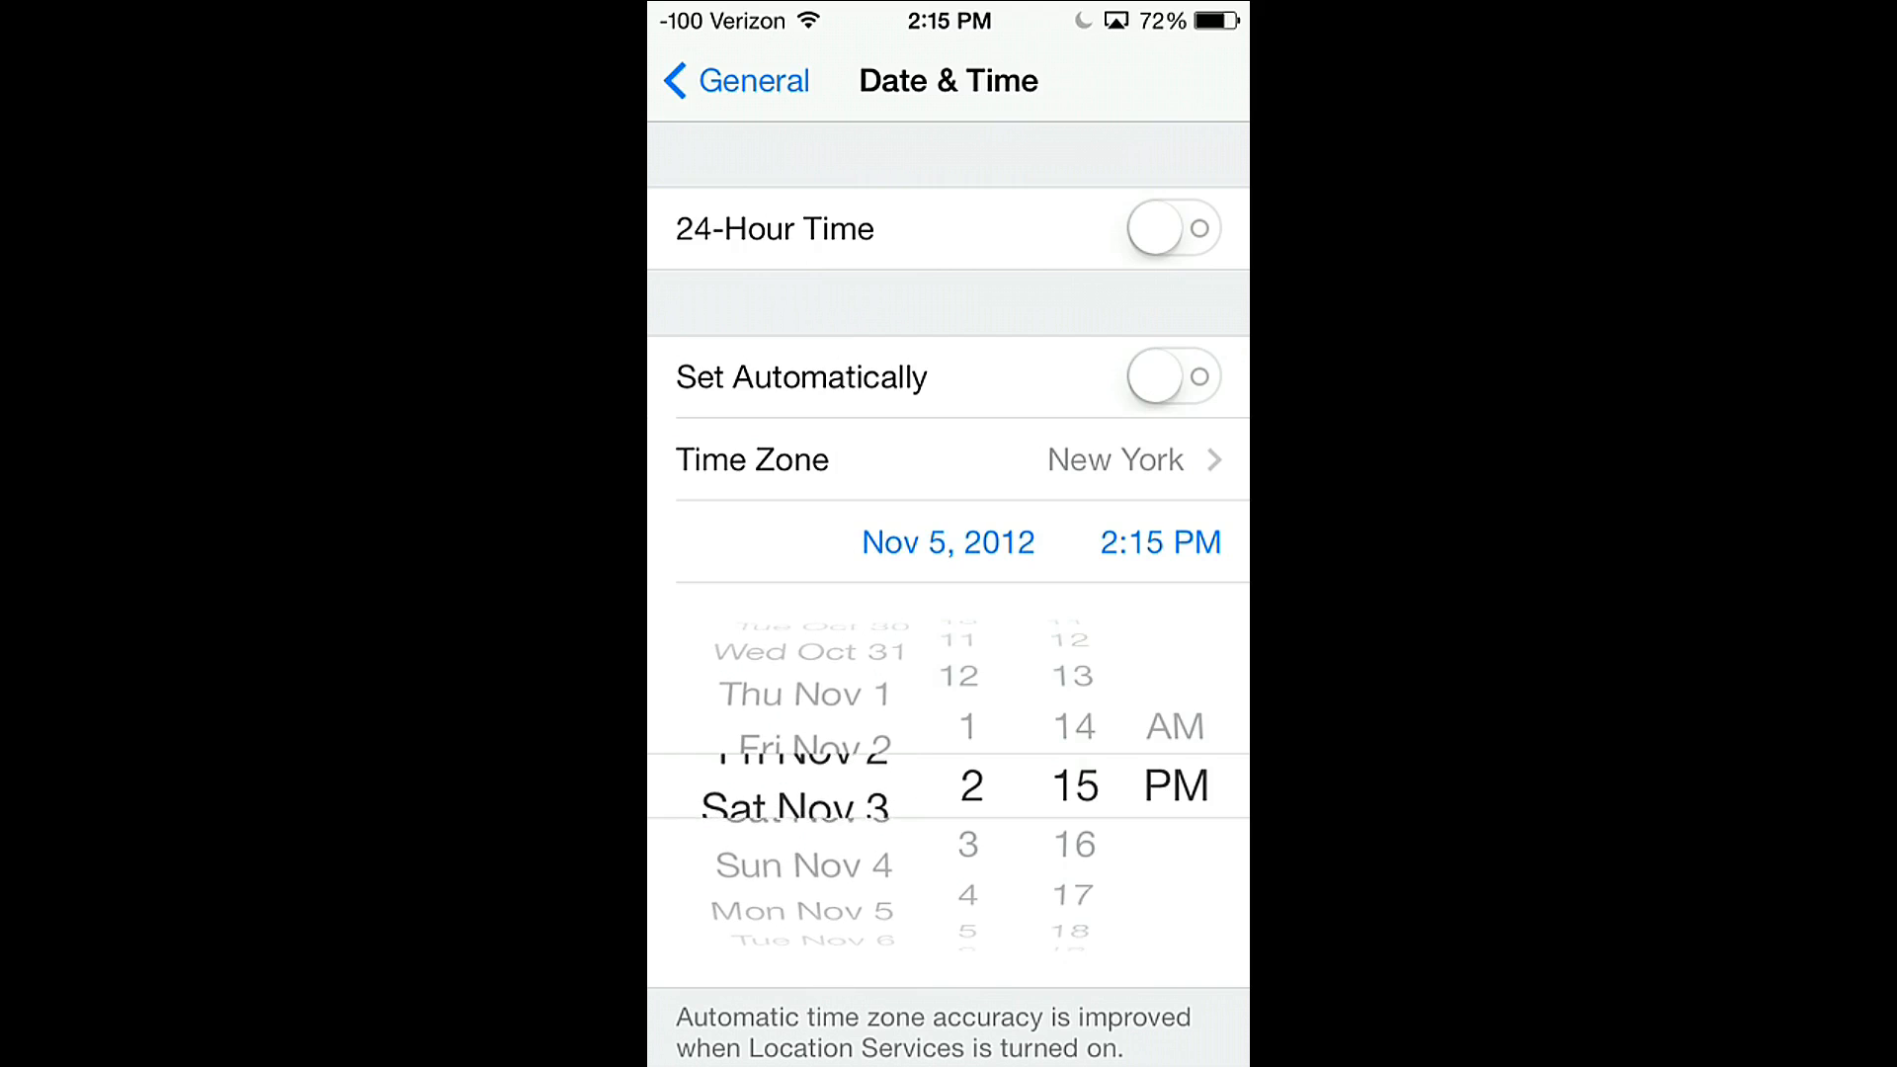
# Back in Safari, confirm the 2012 date alert and approve installing RetroArch.
pyautogui.press('super')
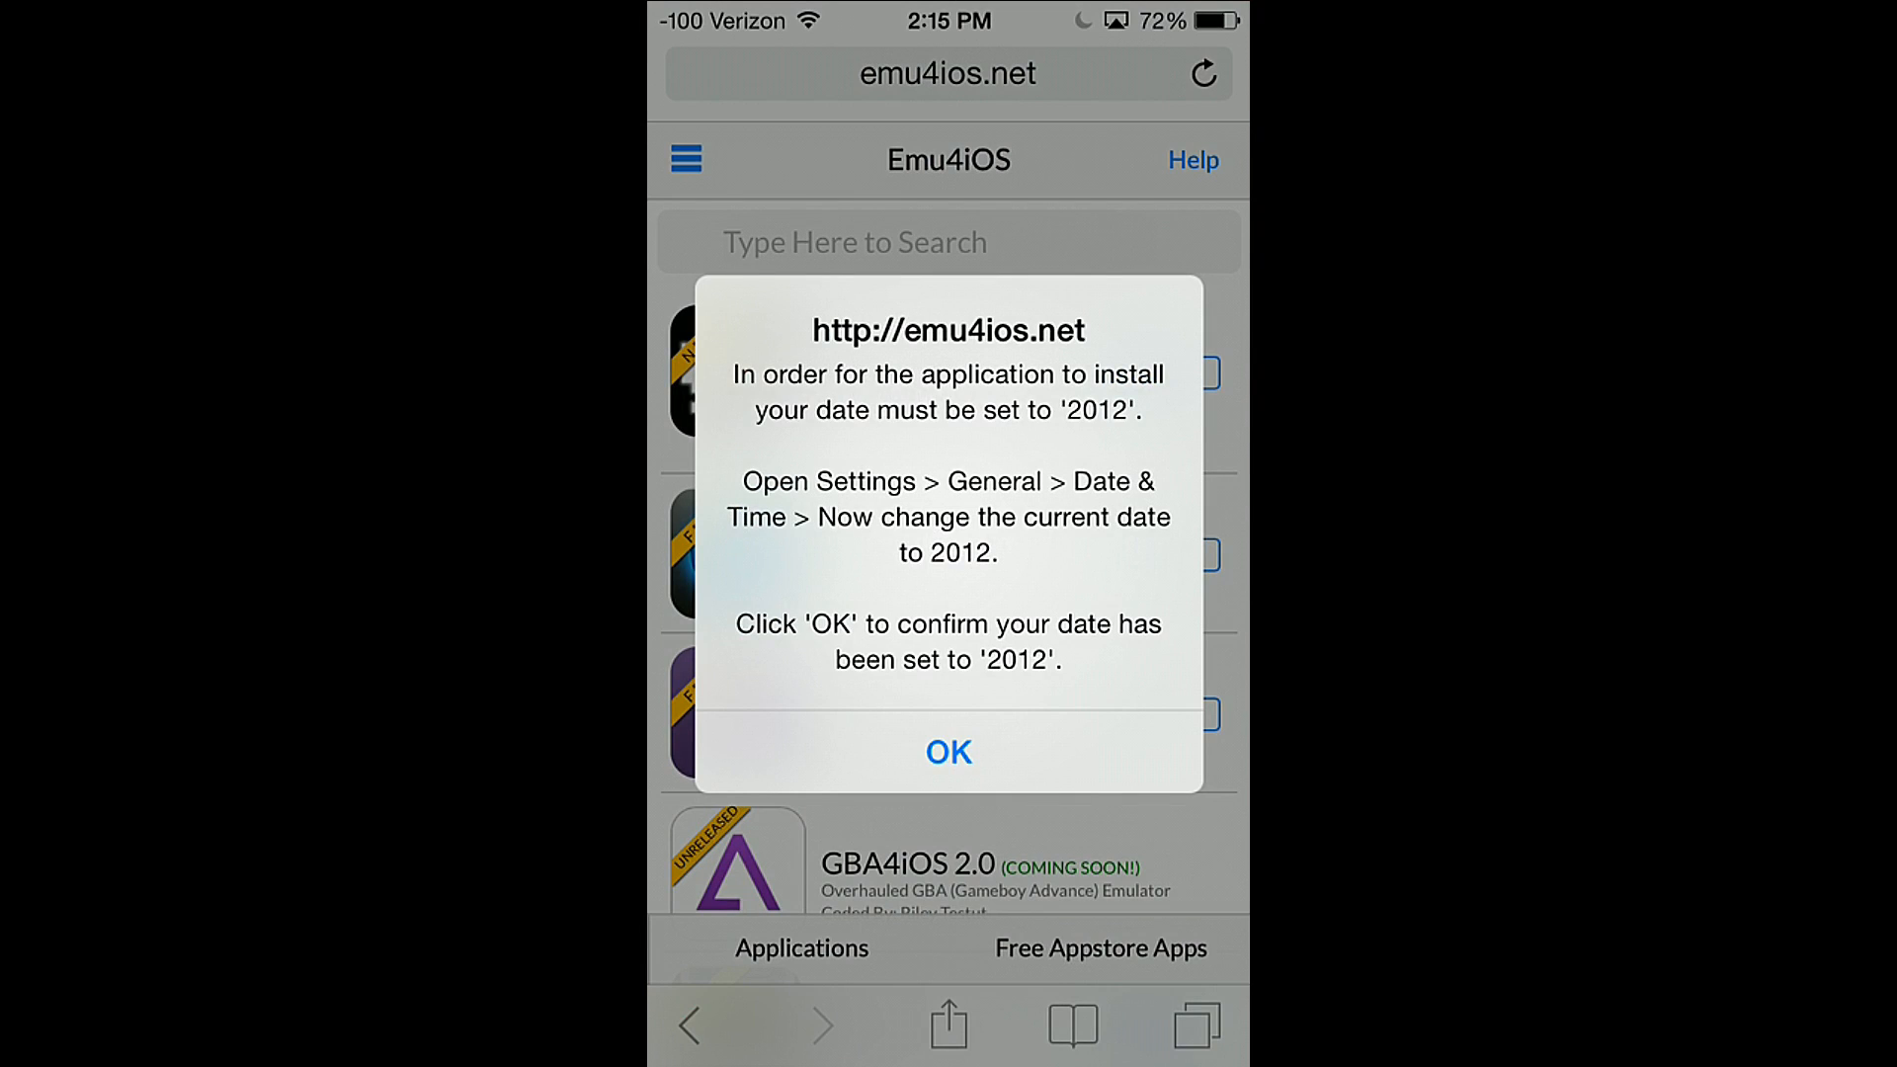
pyautogui.click(948, 752)
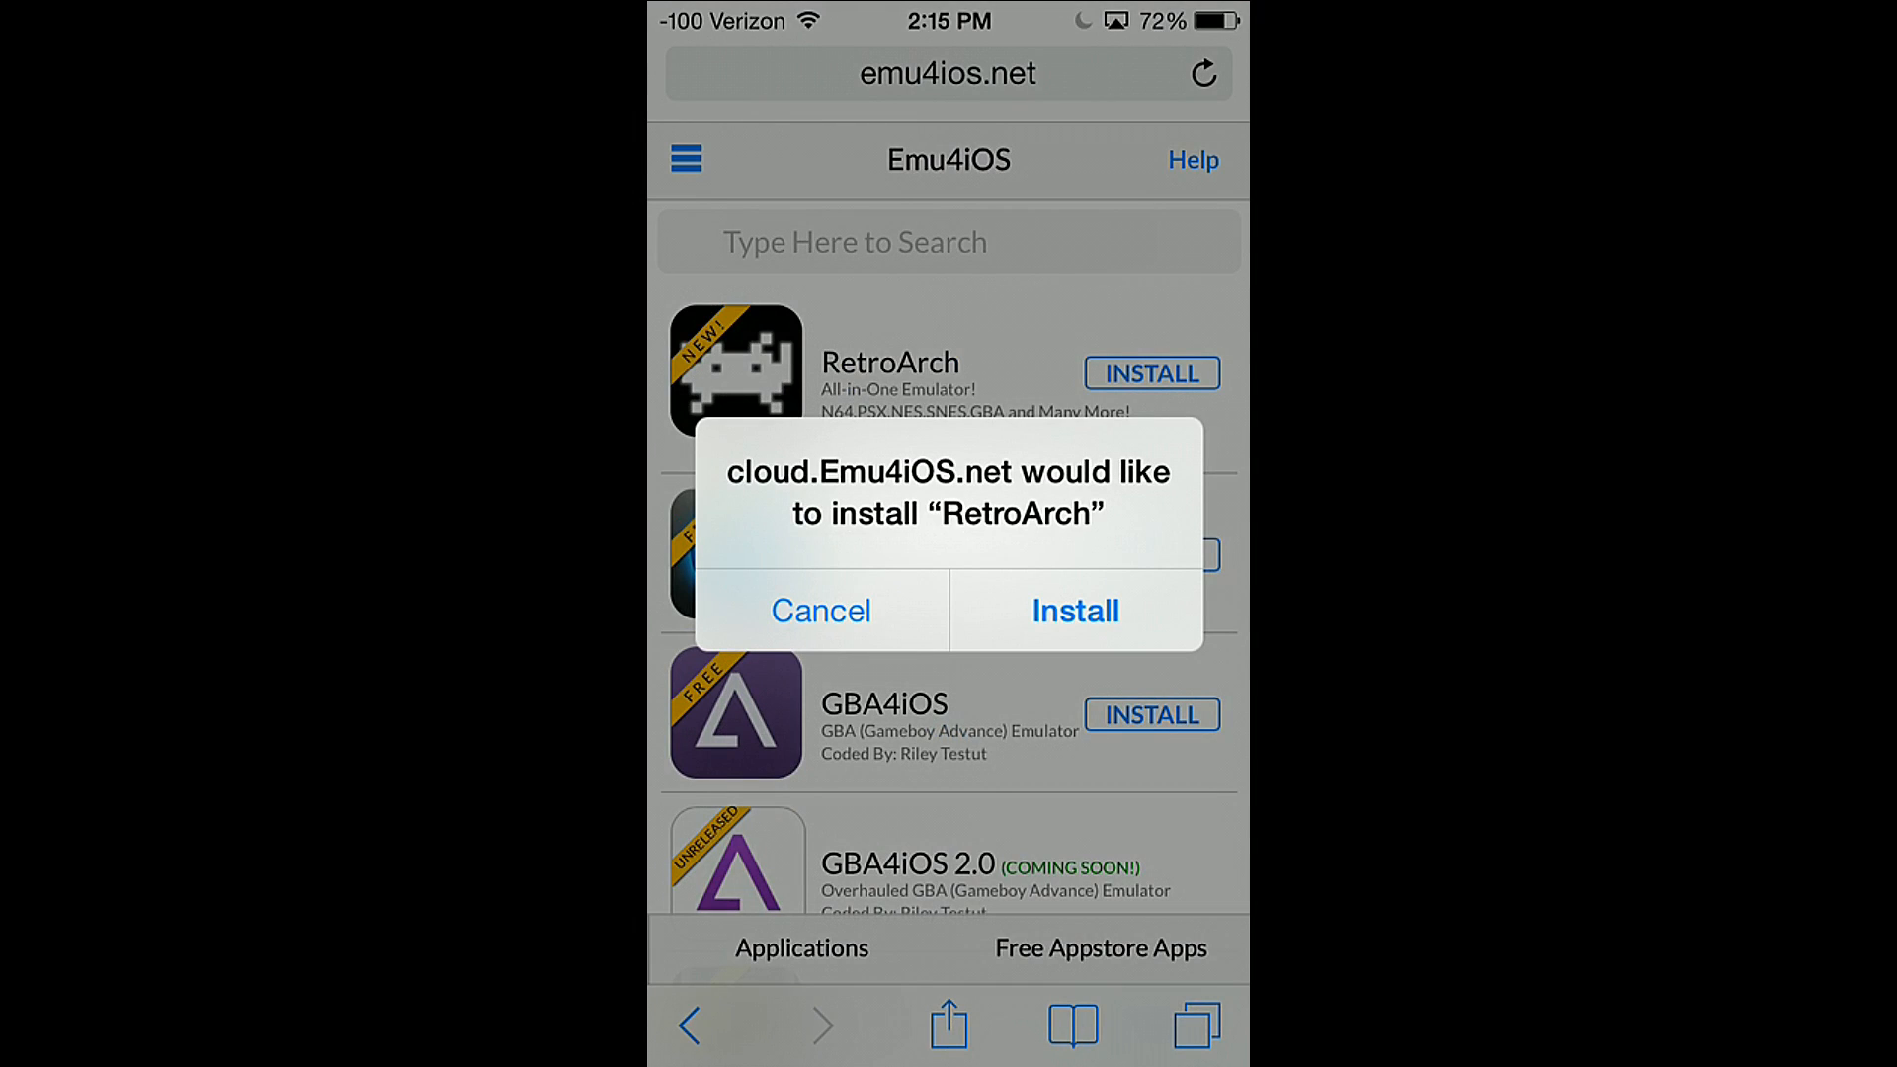
pyautogui.click(1075, 610)
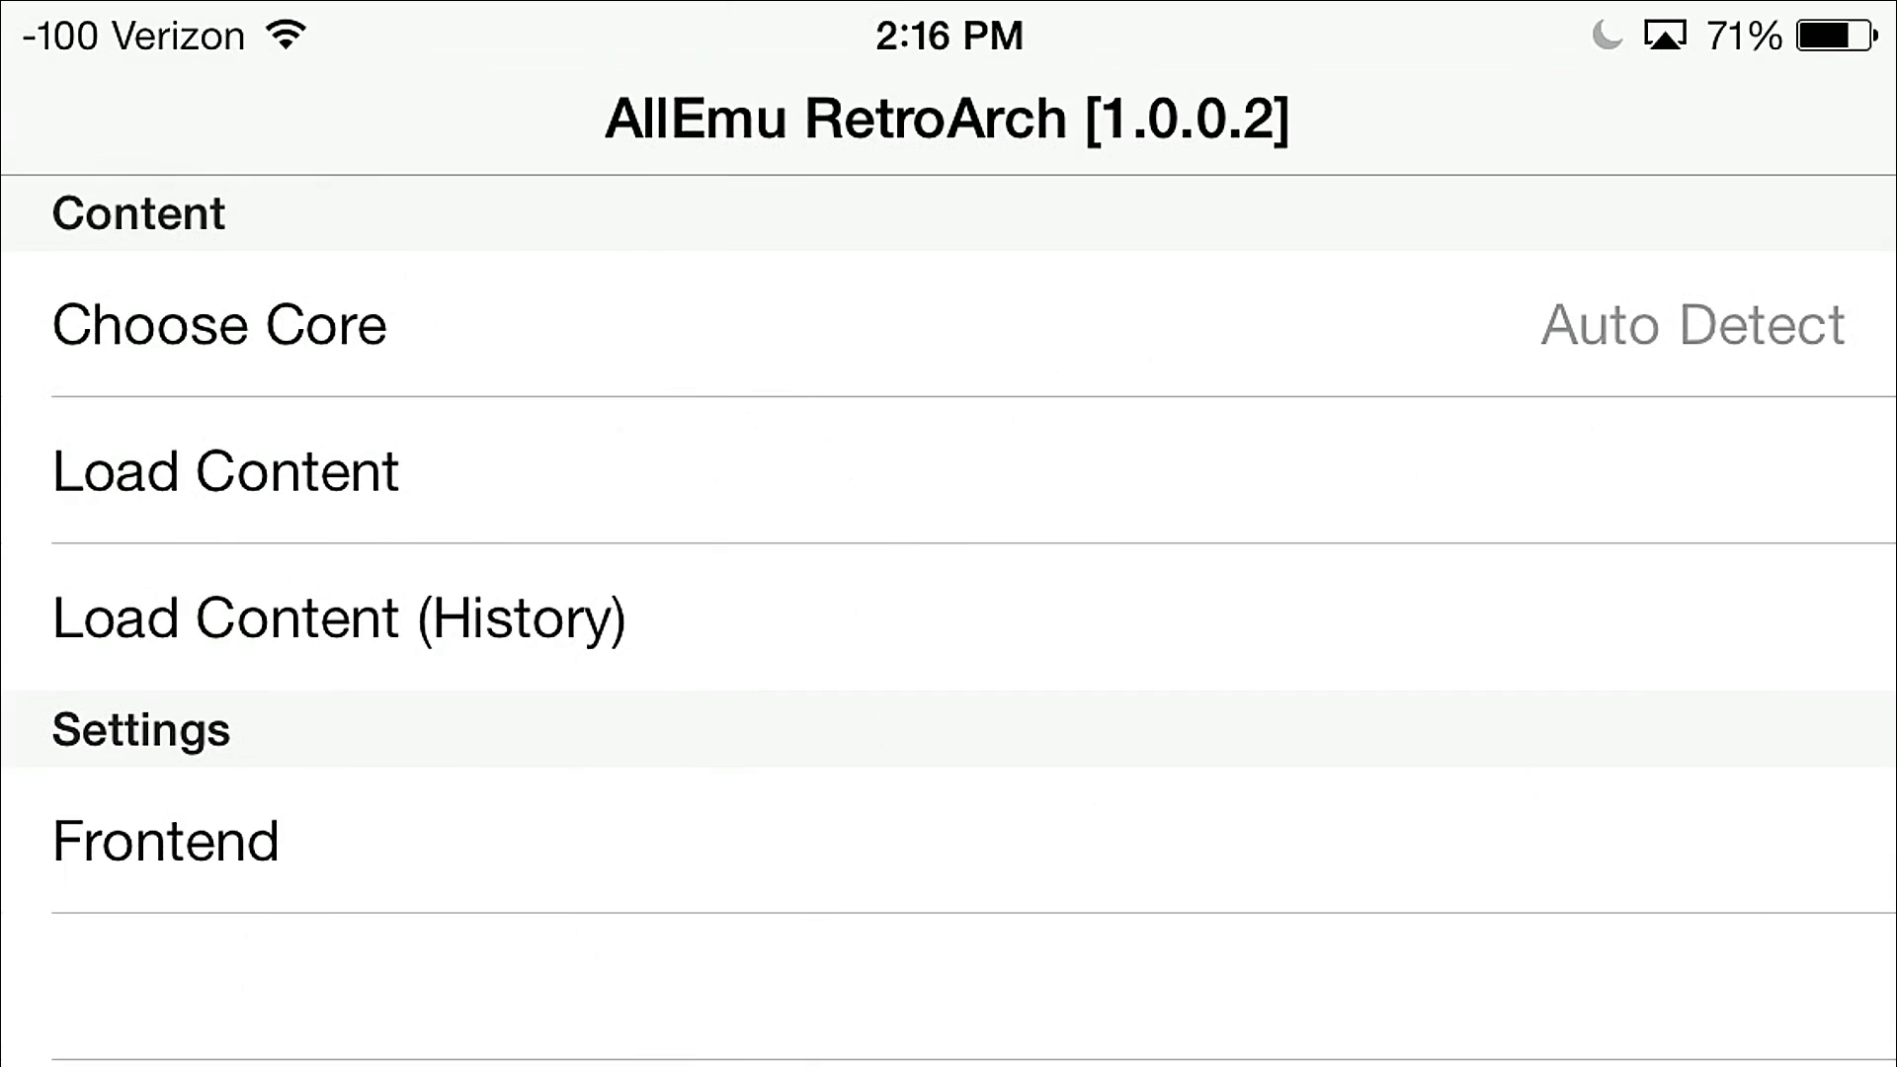
pyautogui.click(225, 471)
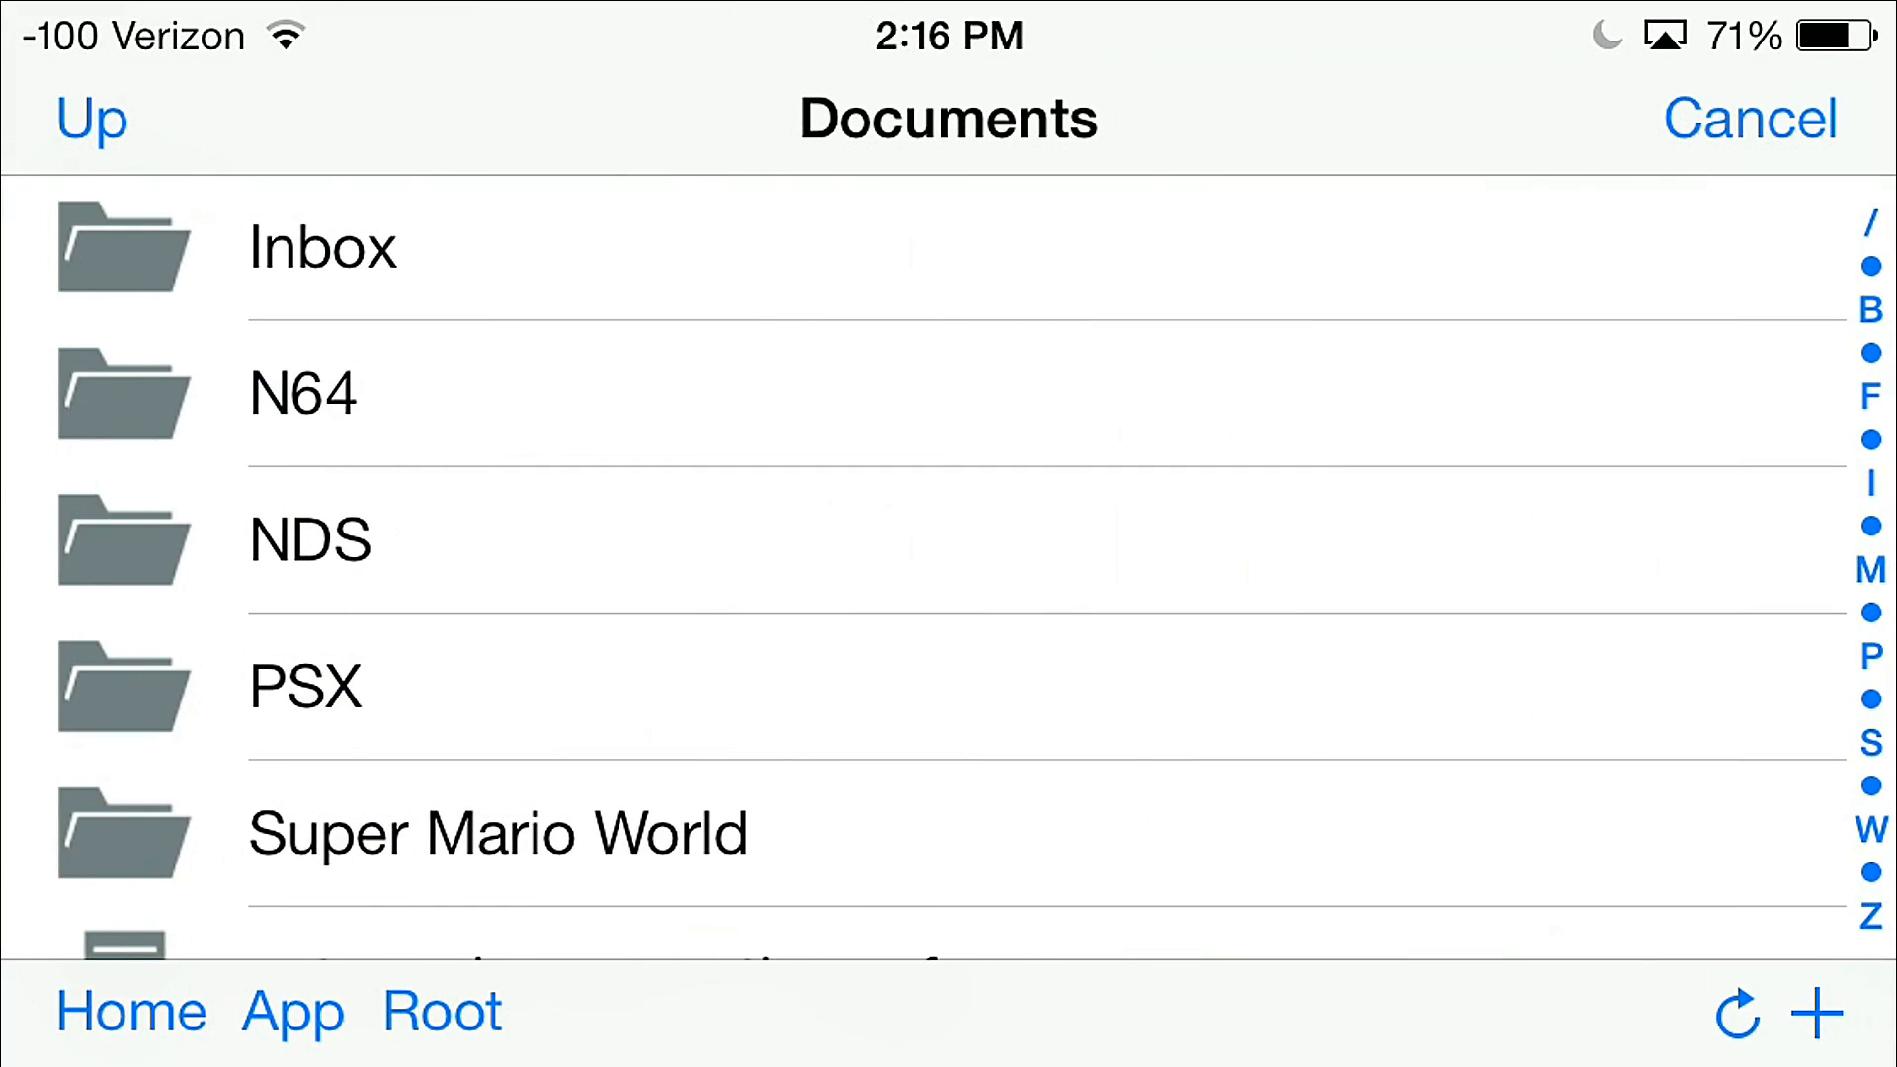
pyautogui.scroll(-5, 948, 564)
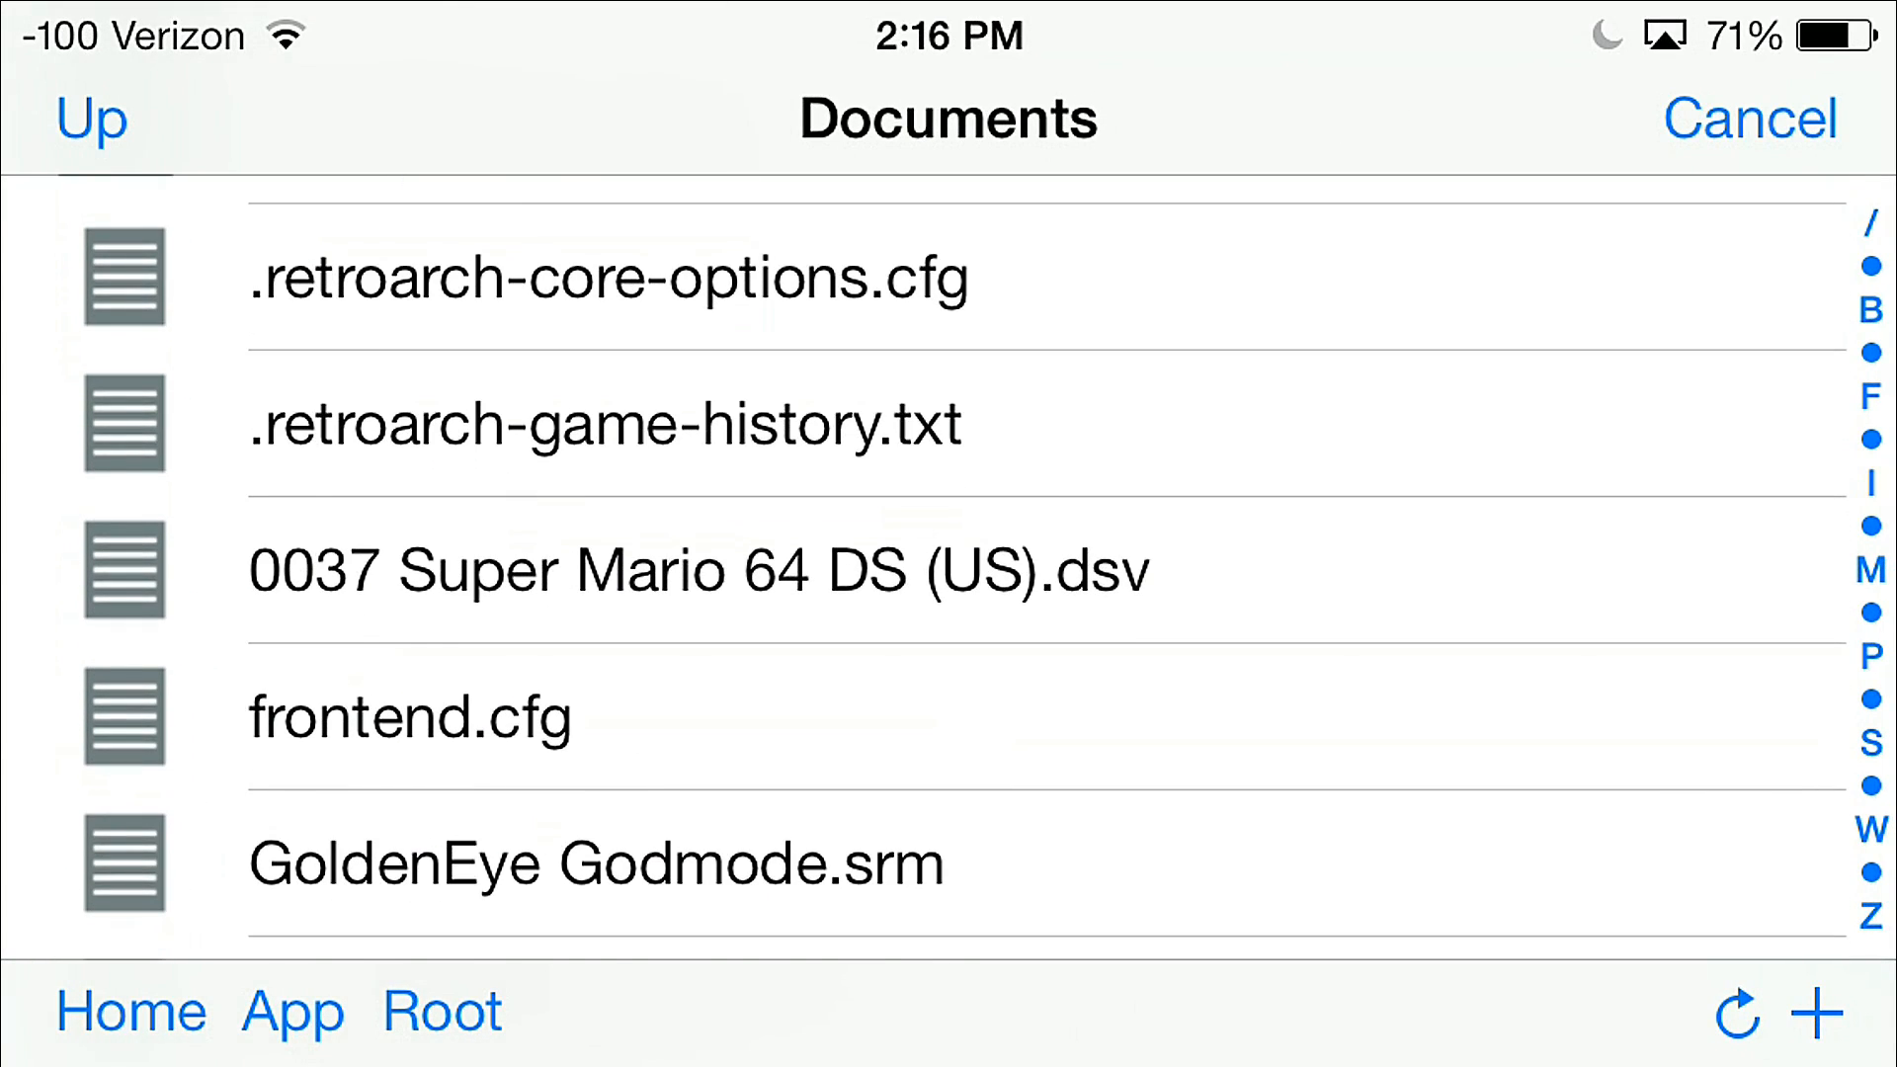
pyautogui.scroll(-2, 949, 563)
pyautogui.scroll(3, 949, 564)
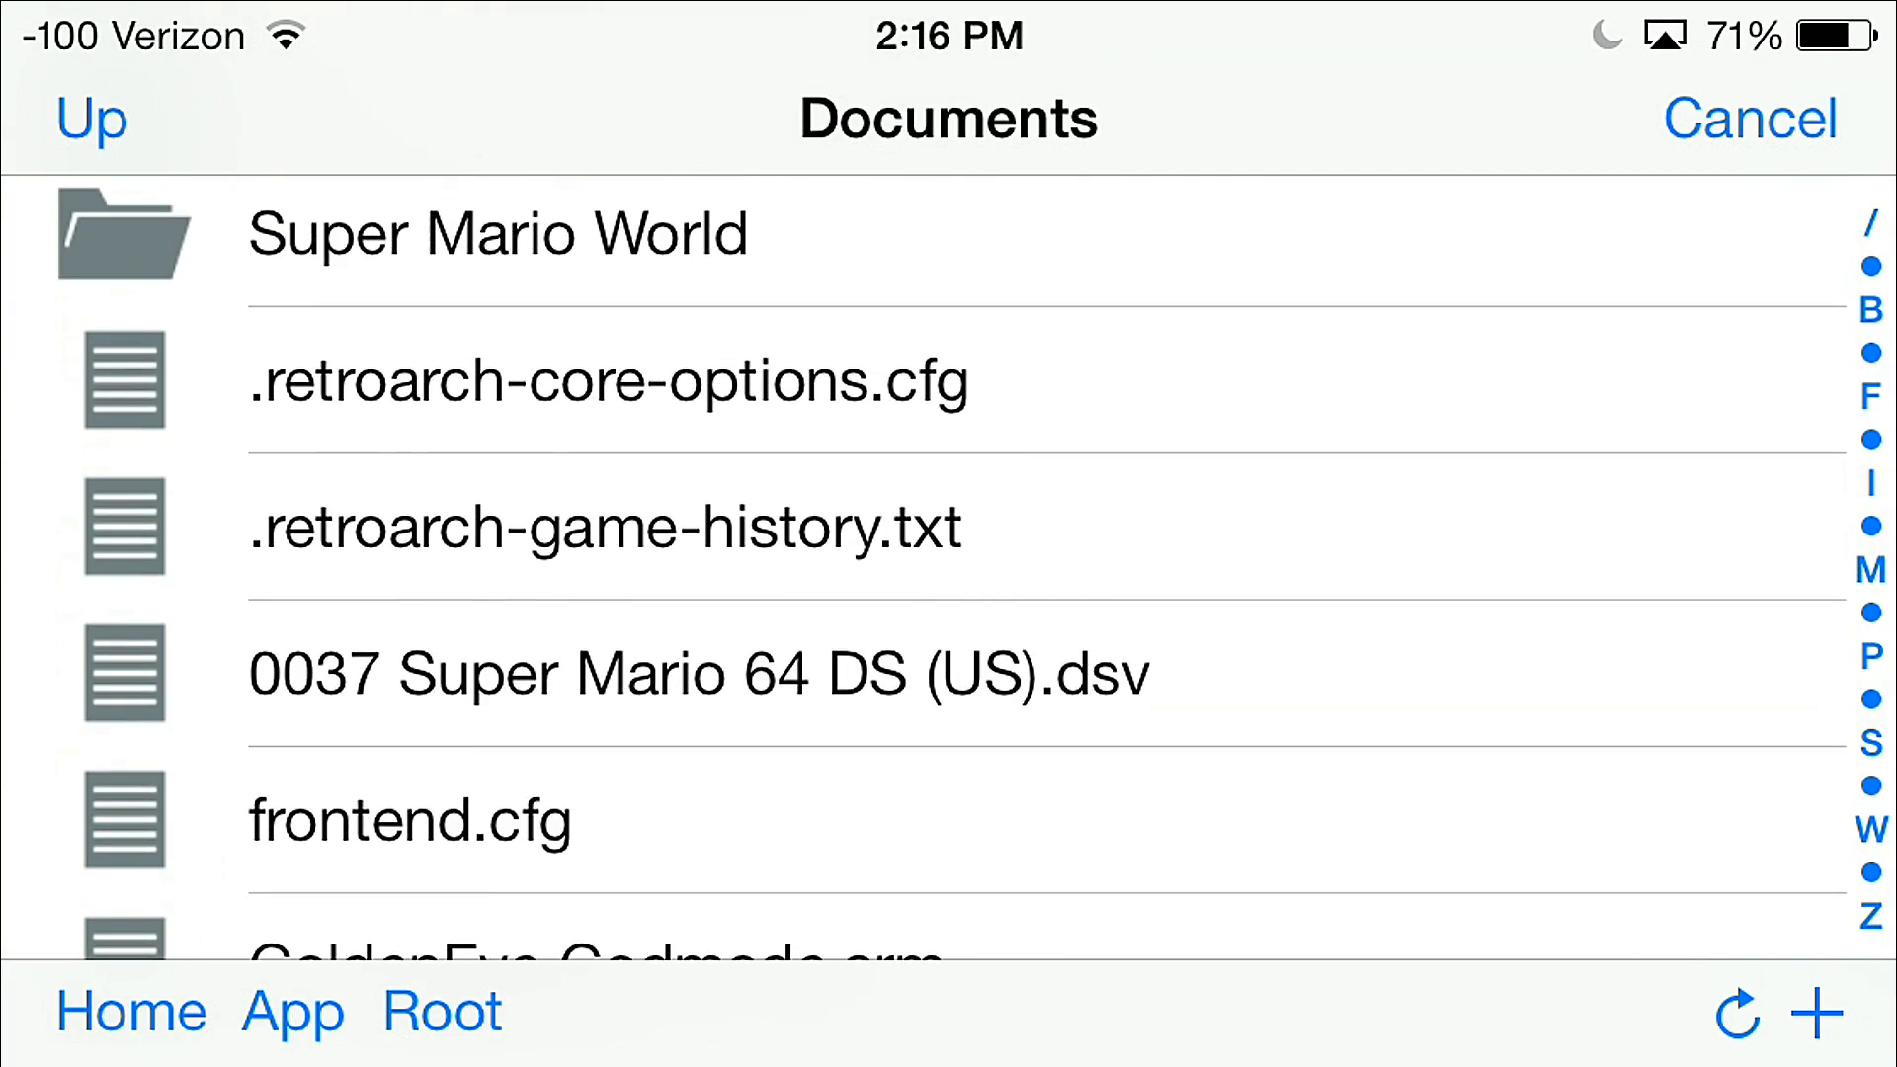
pyautogui.scroll(5, 948, 564)
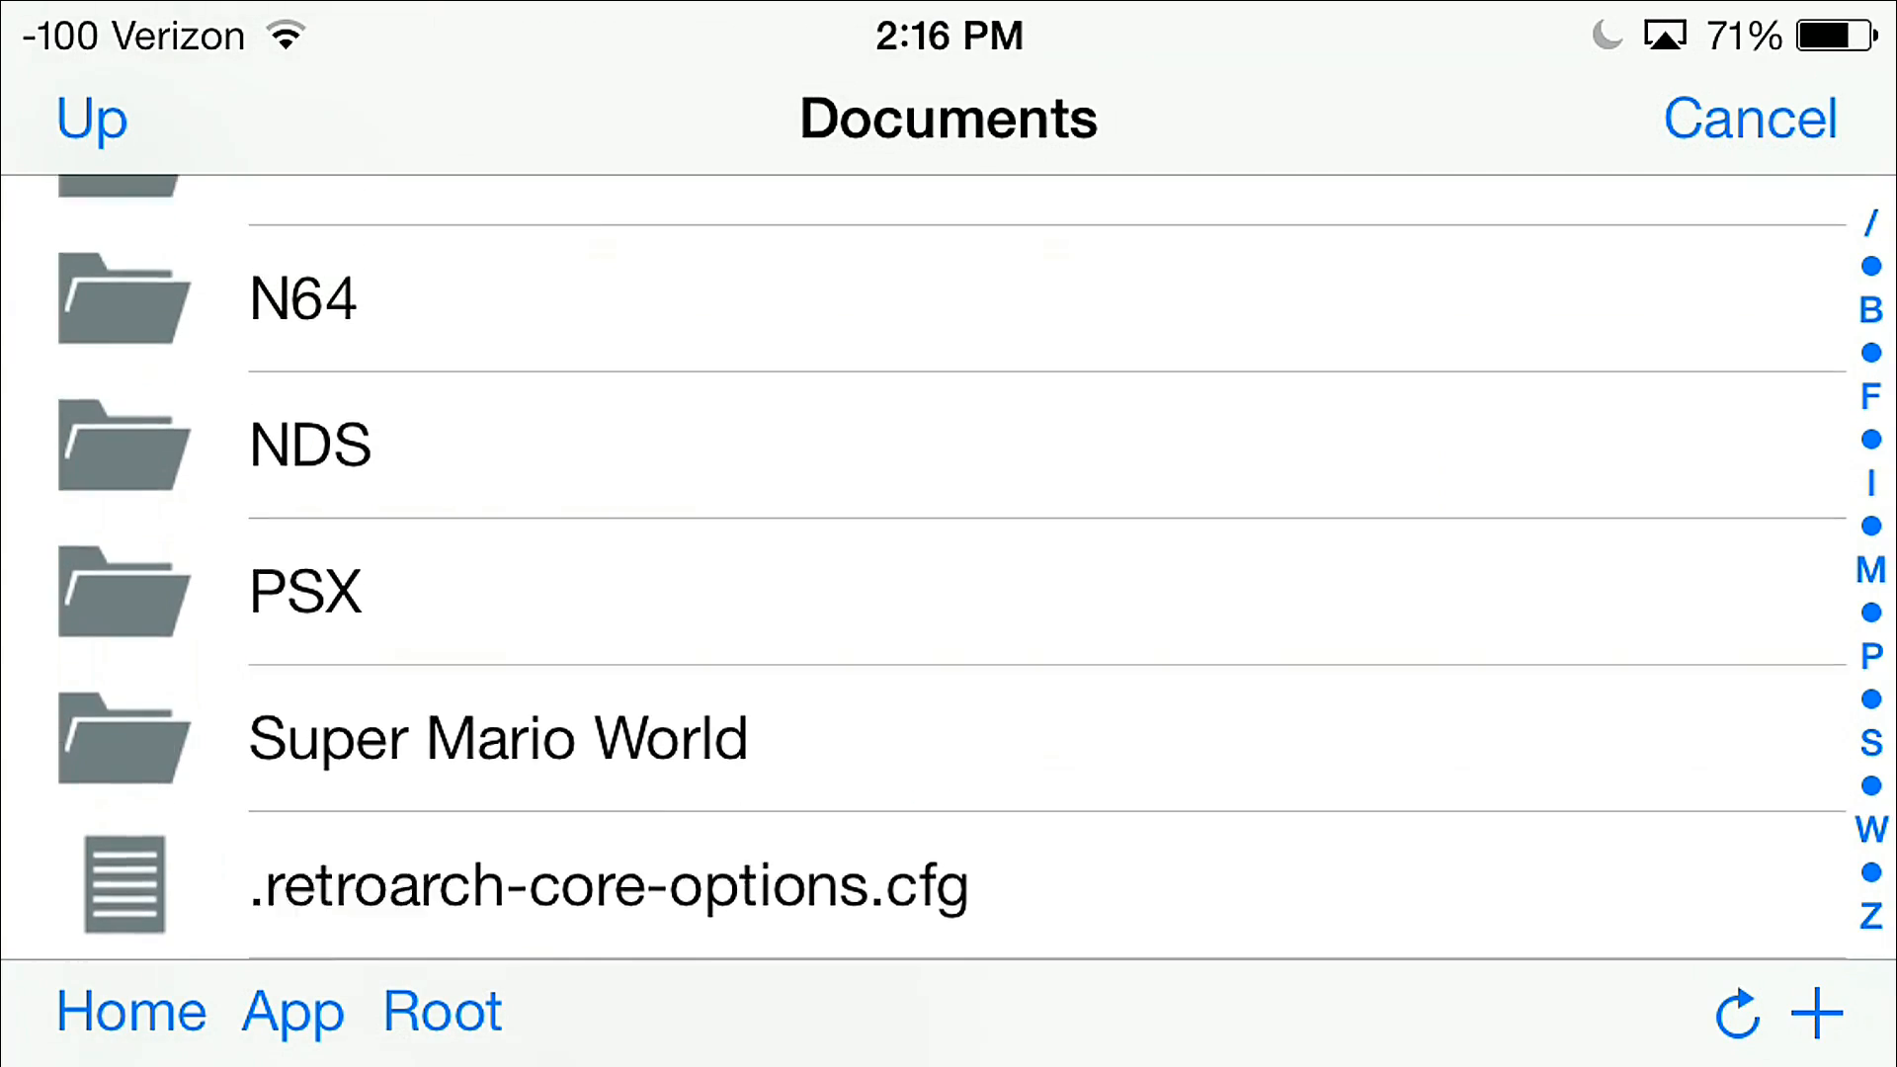
pyautogui.scroll(-1, 948, 564)
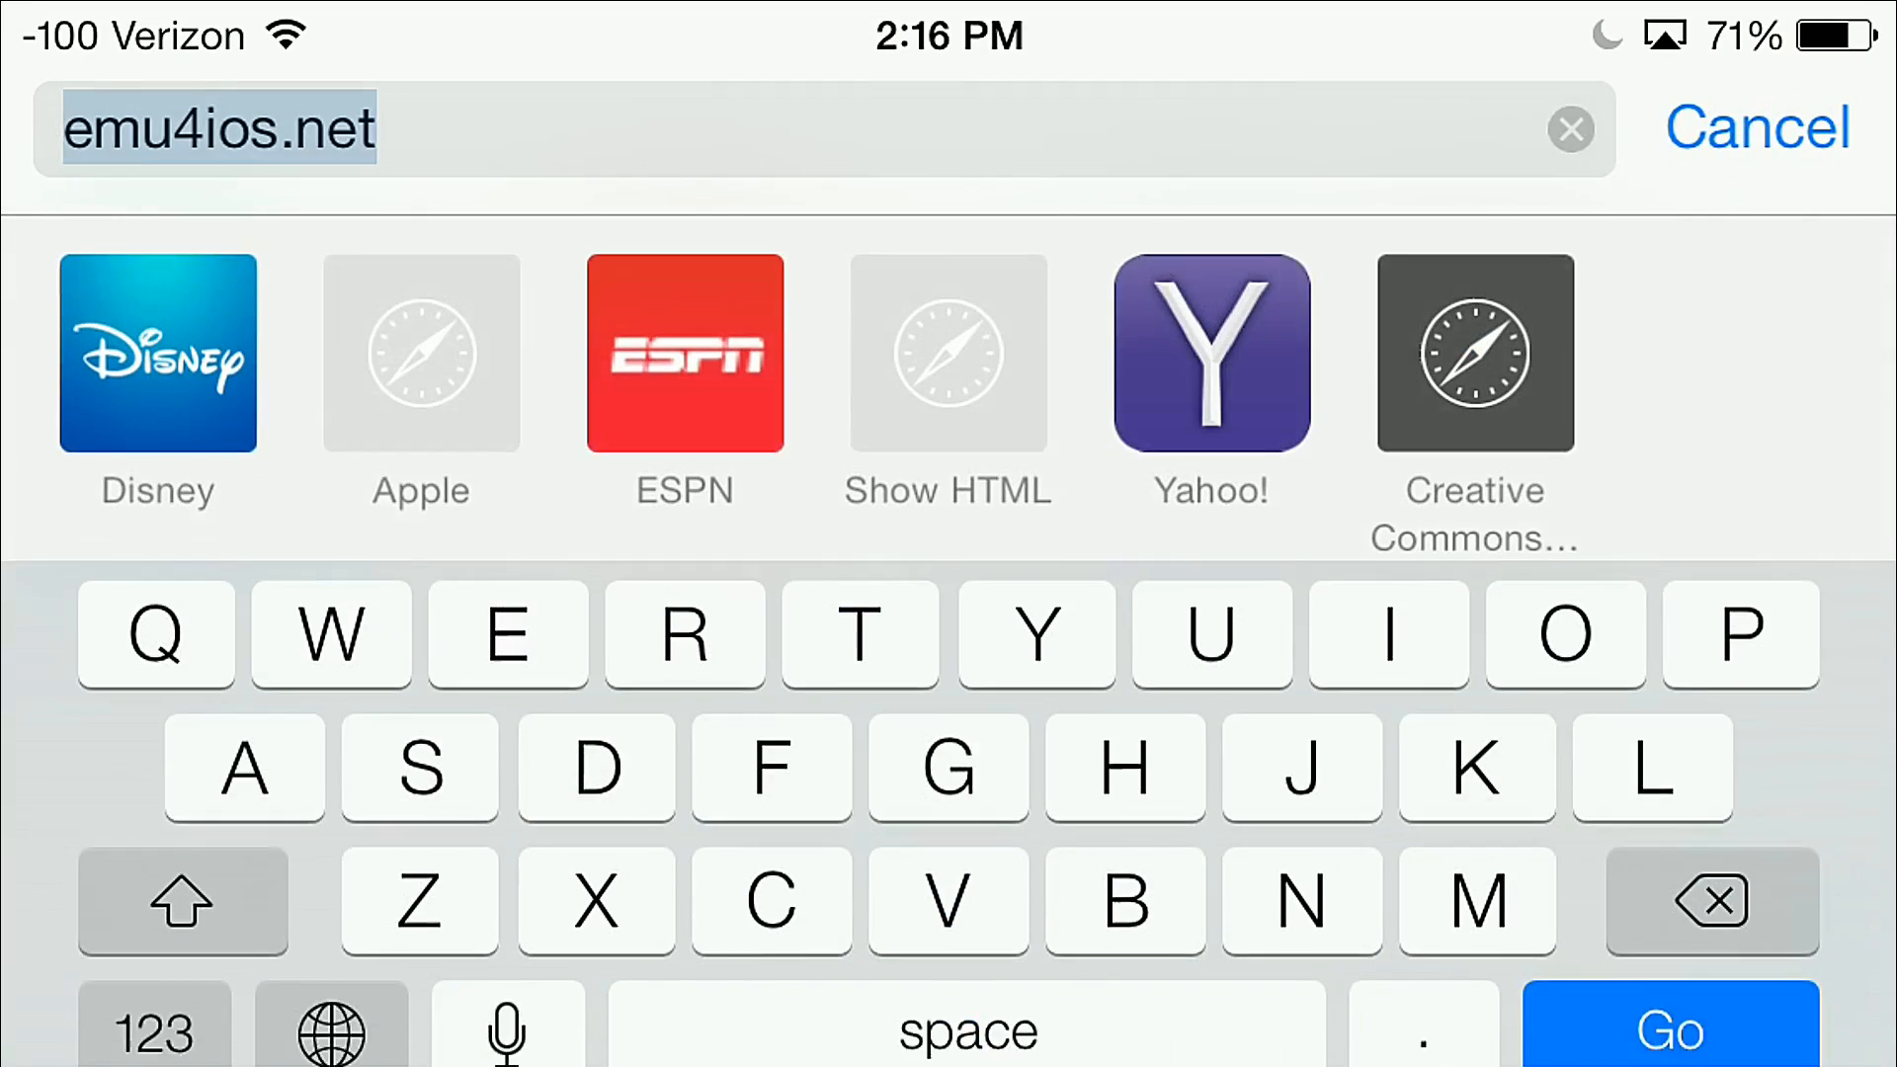
# Replace the emu4ios.net address with a web search for "n64 roms".
pyautogui.press('BackSpace')
pyautogui.write('n4')
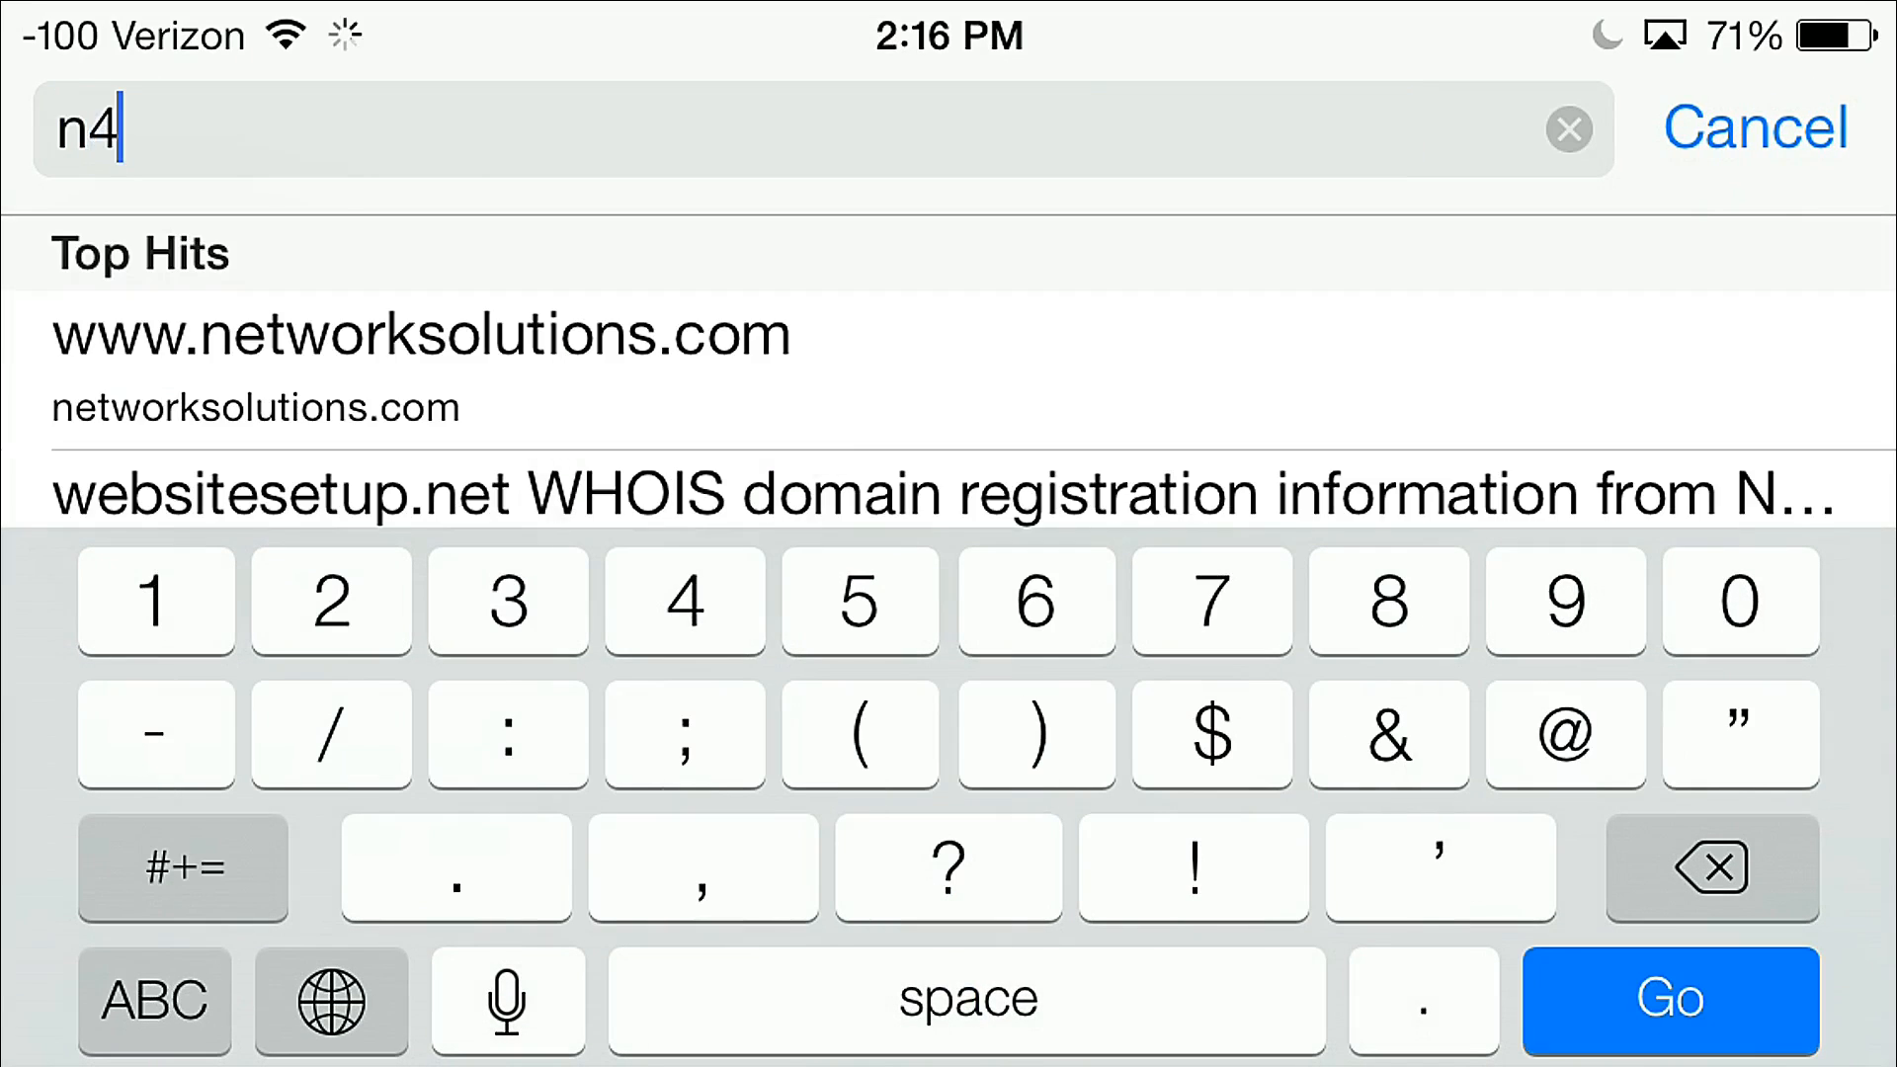
pyautogui.press('BackSpace')
pyautogui.write('64')
pyautogui.press('space')
pyautogui.write('4')
pyautogui.press('BackSpace')
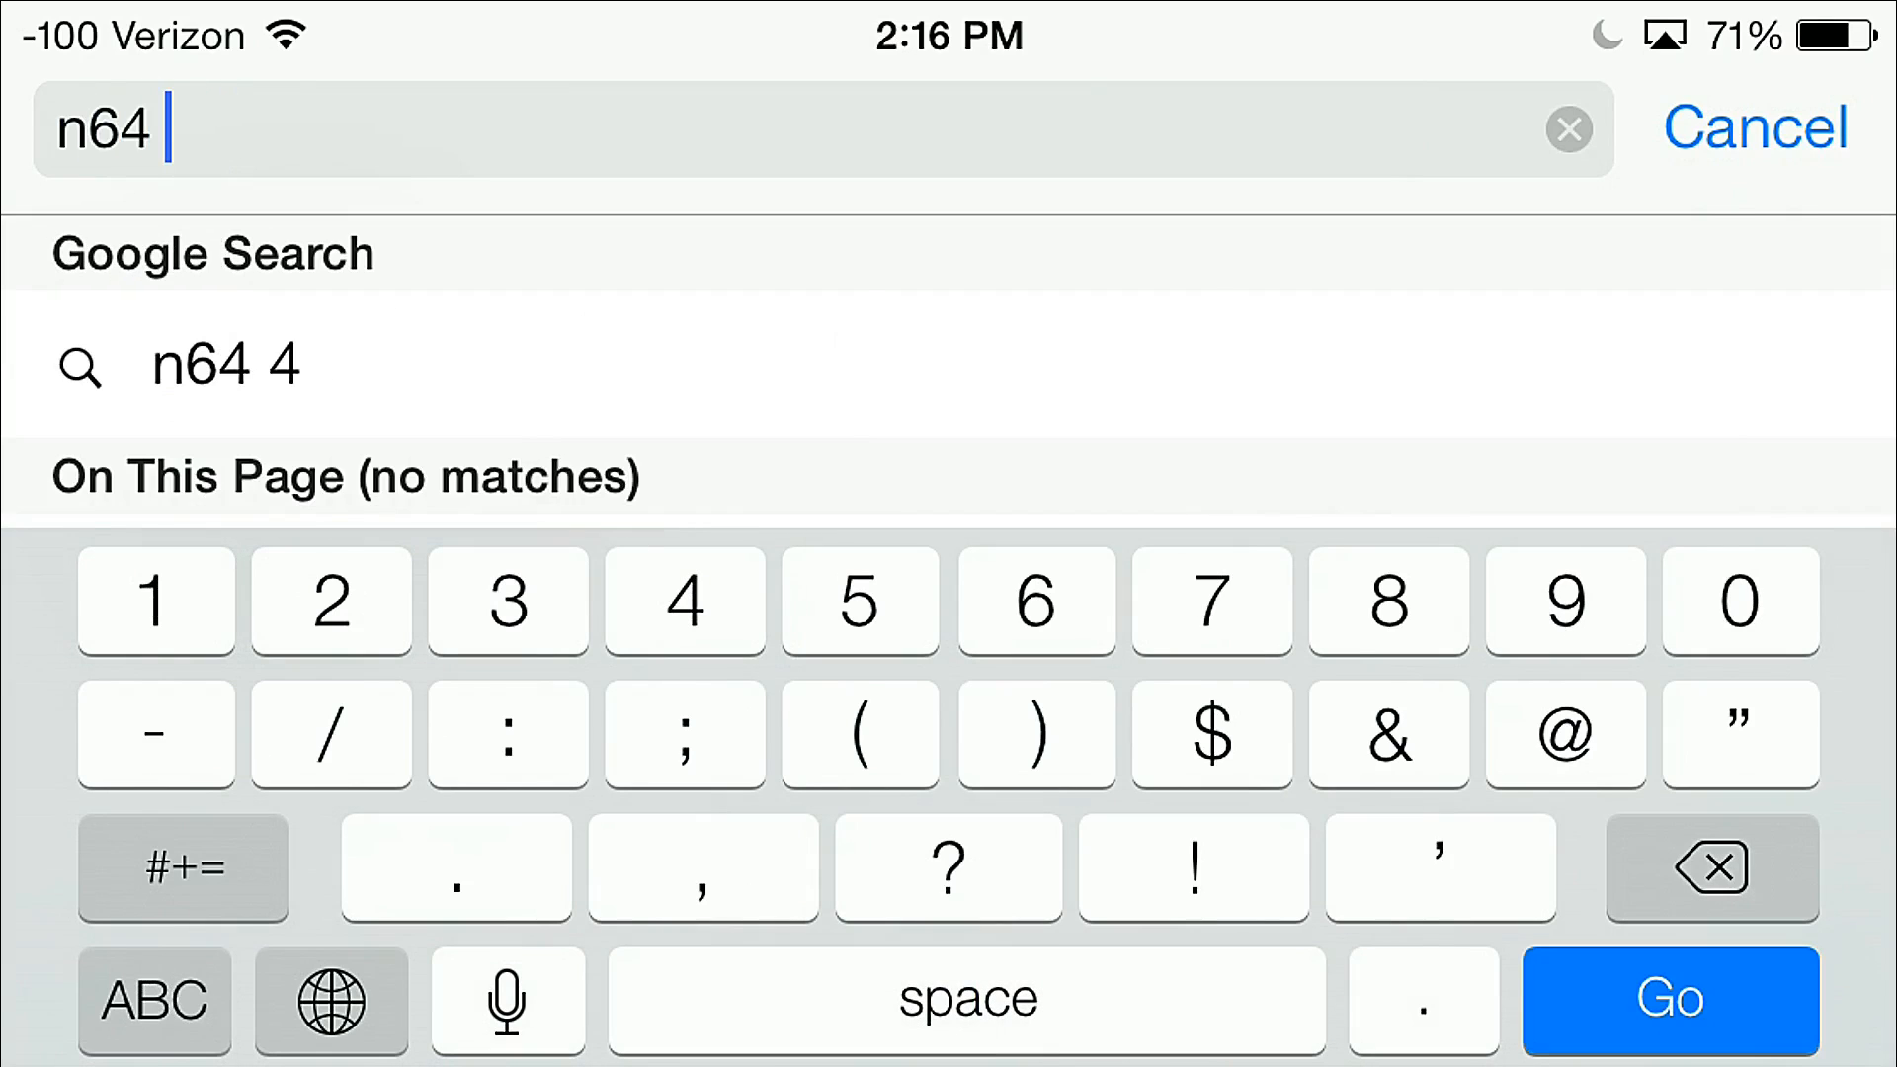
pyautogui.write('4')
pyautogui.press('BackSpace')
pyautogui.press('BackSpace')
pyautogui.write('rkm')
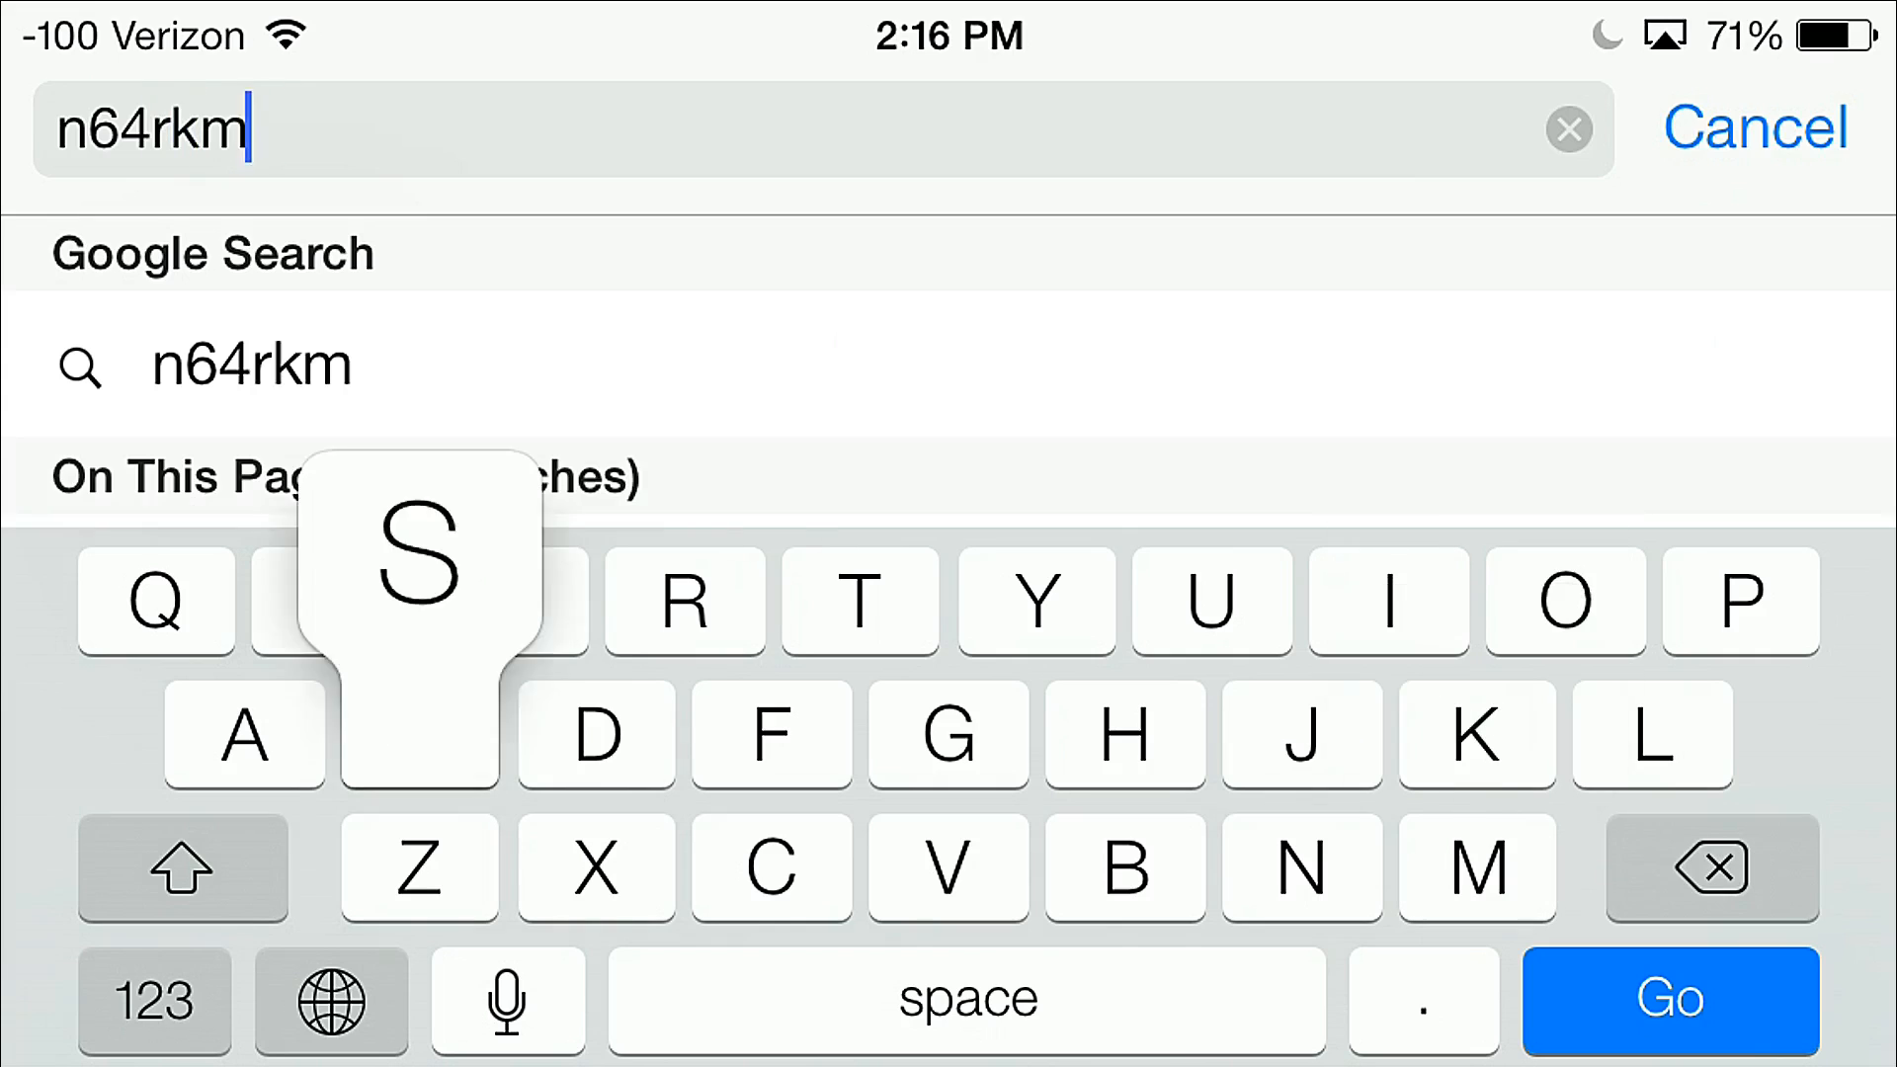
pyautogui.press('BackSpace')
pyautogui.press('BackSpace')
pyautogui.press('BackSpace')
pyautogui.press('space')
pyautogui.write('roms')
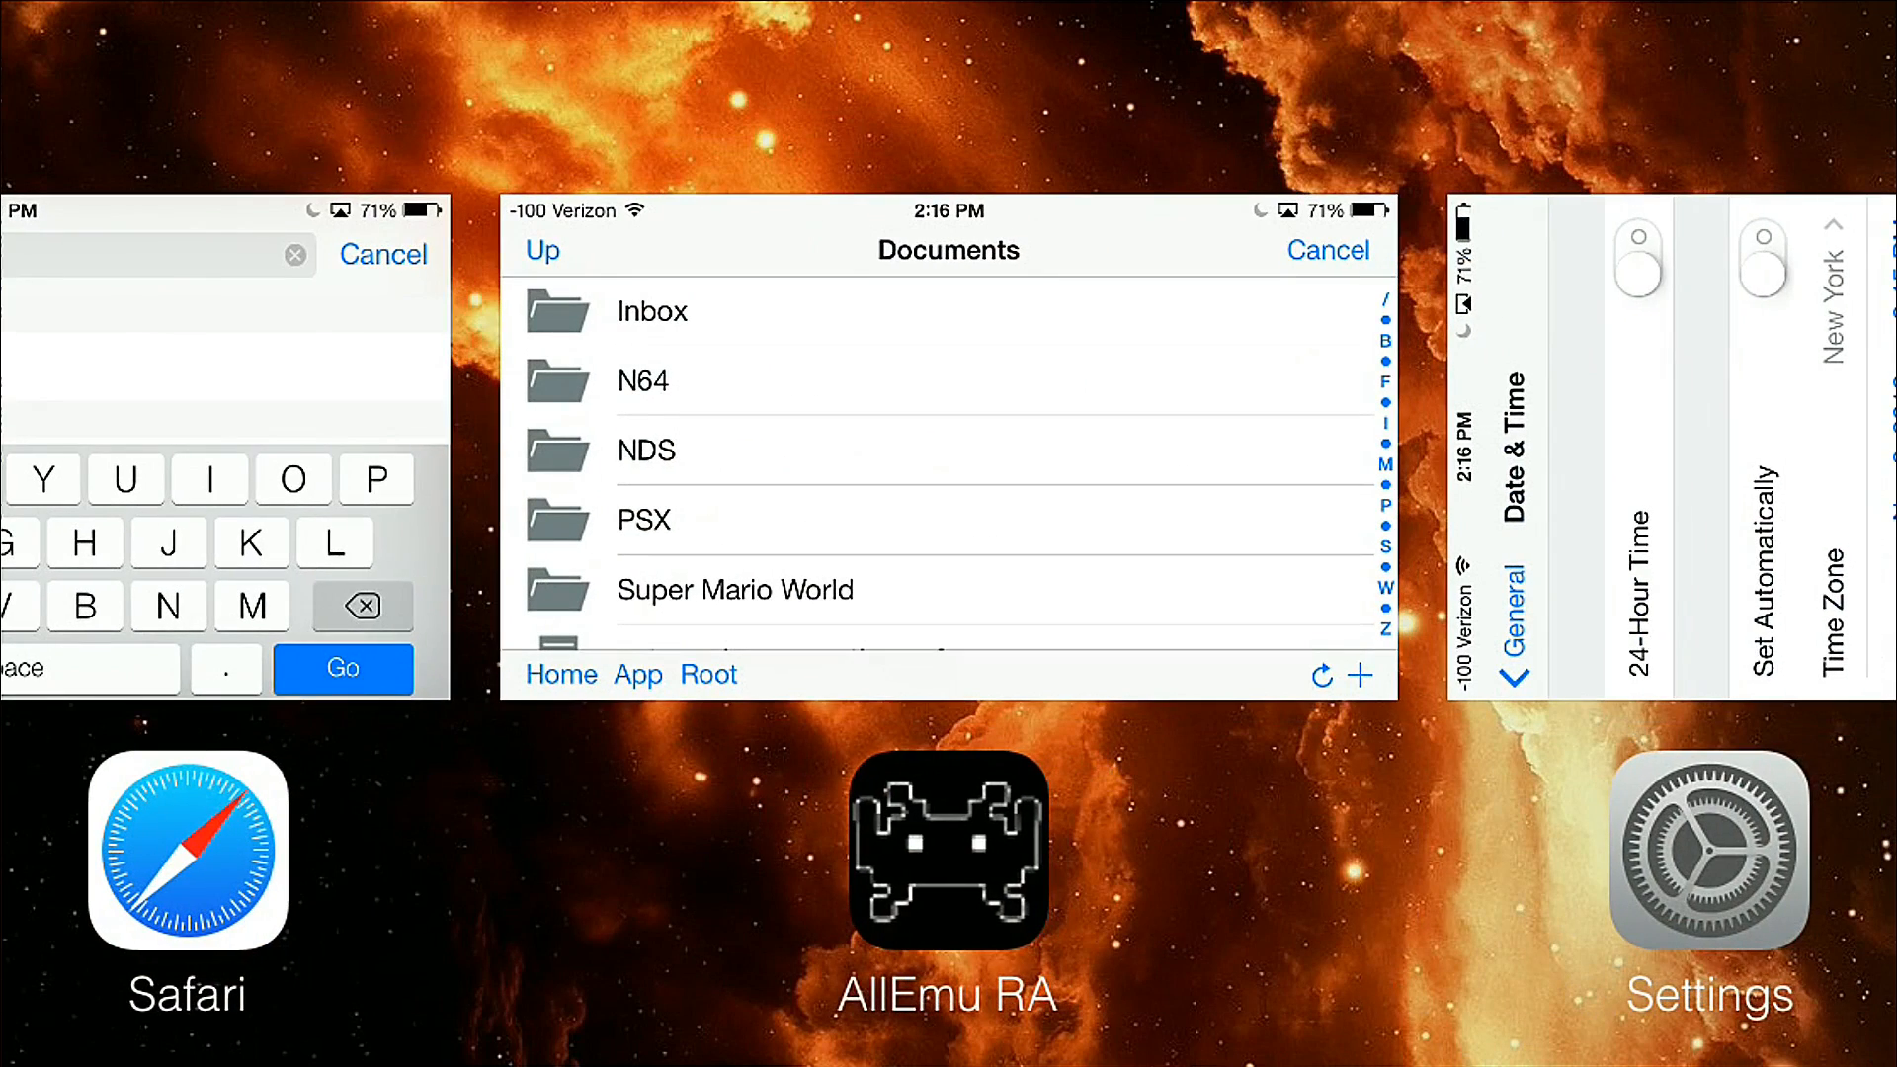
# Close Safari, return to AllEmu RetroArch and enter the N64 folder.
pyautogui.moveTo(223, 445); pyautogui.dragTo(223, 223)
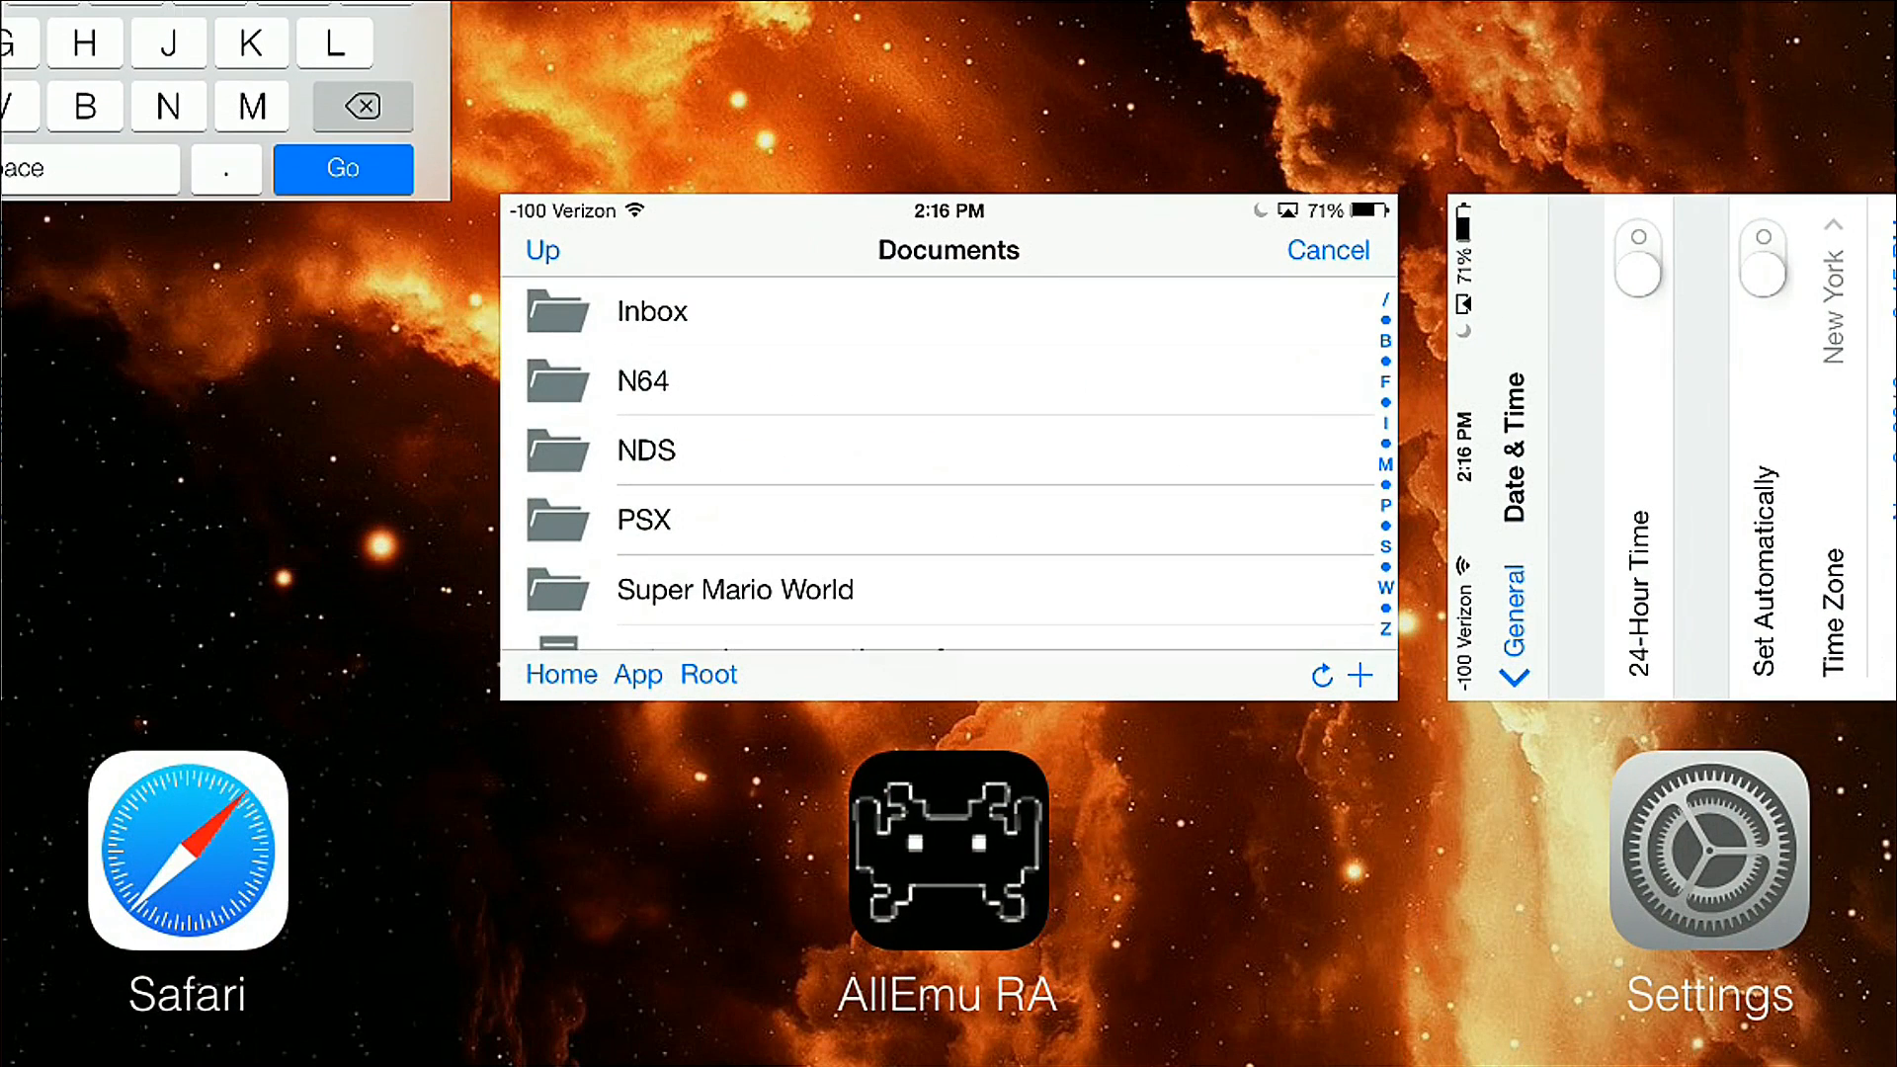
pyautogui.click(949, 445)
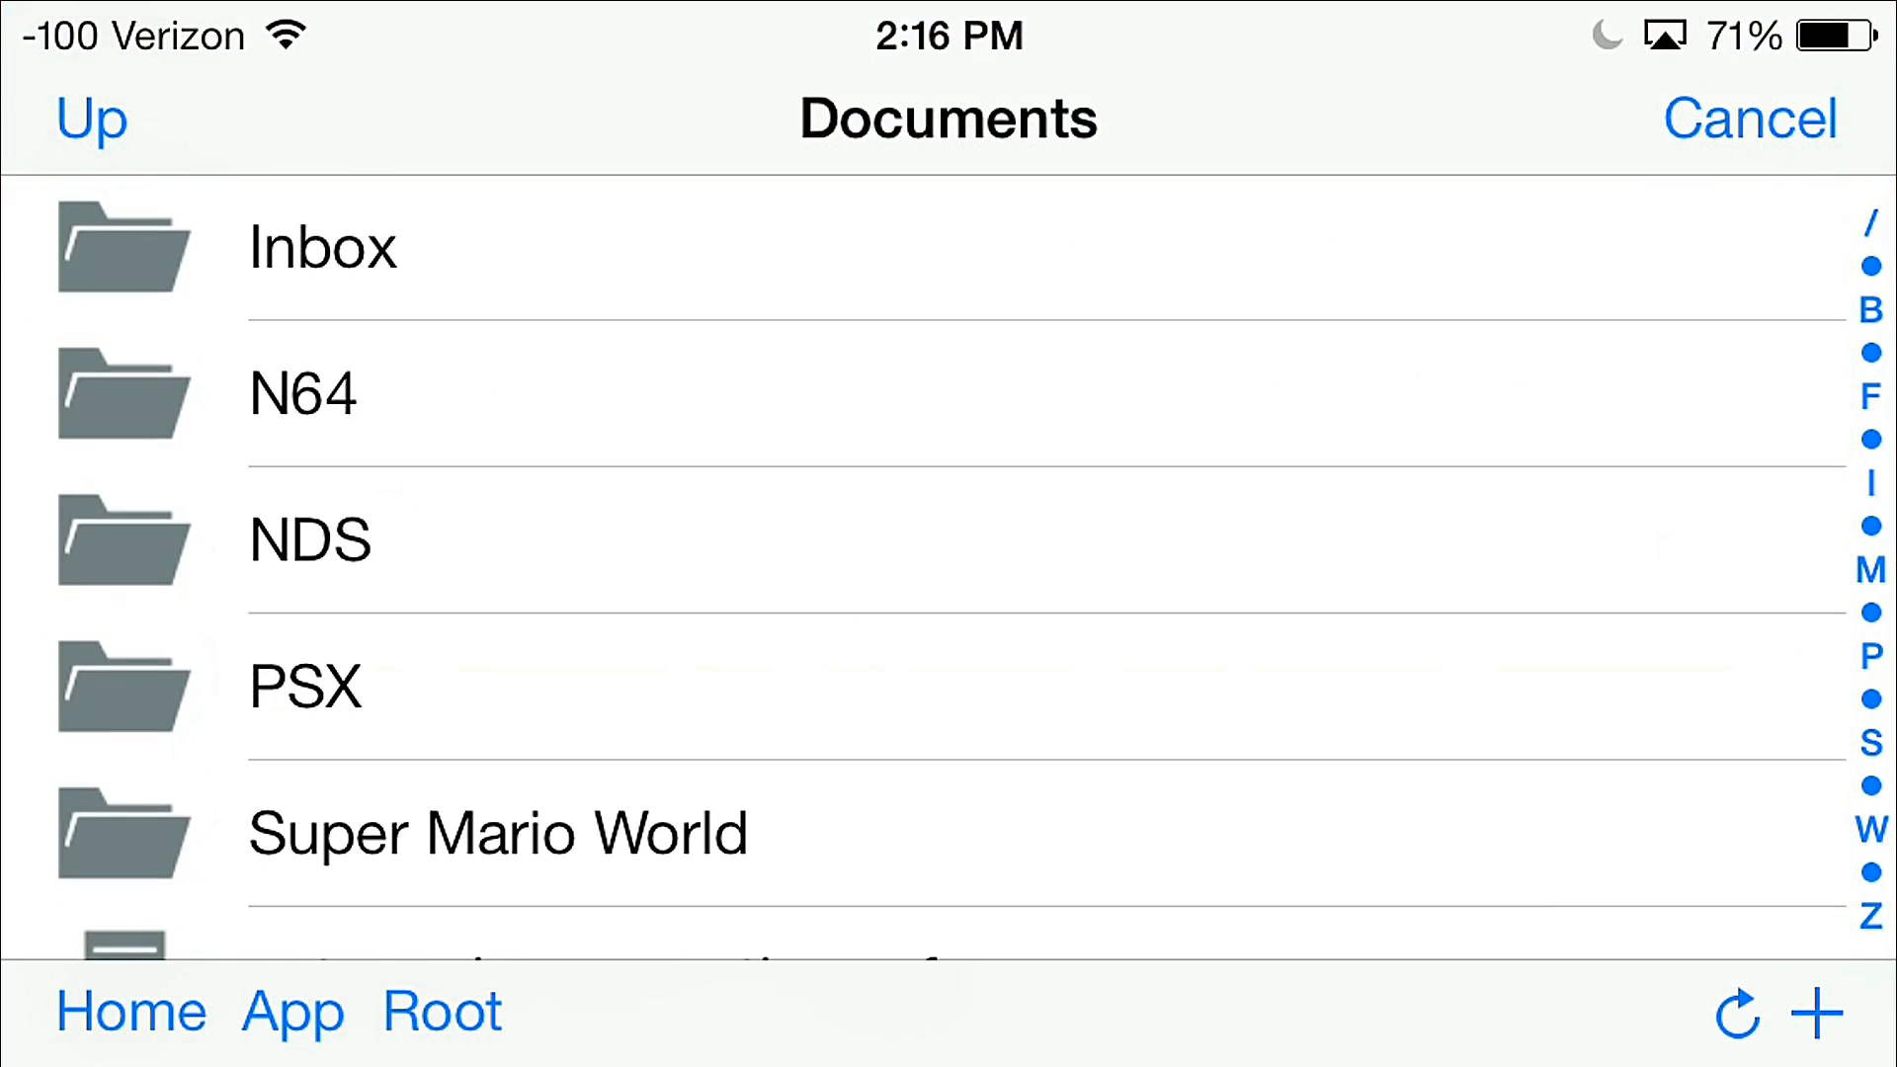
pyautogui.click(919, 393)
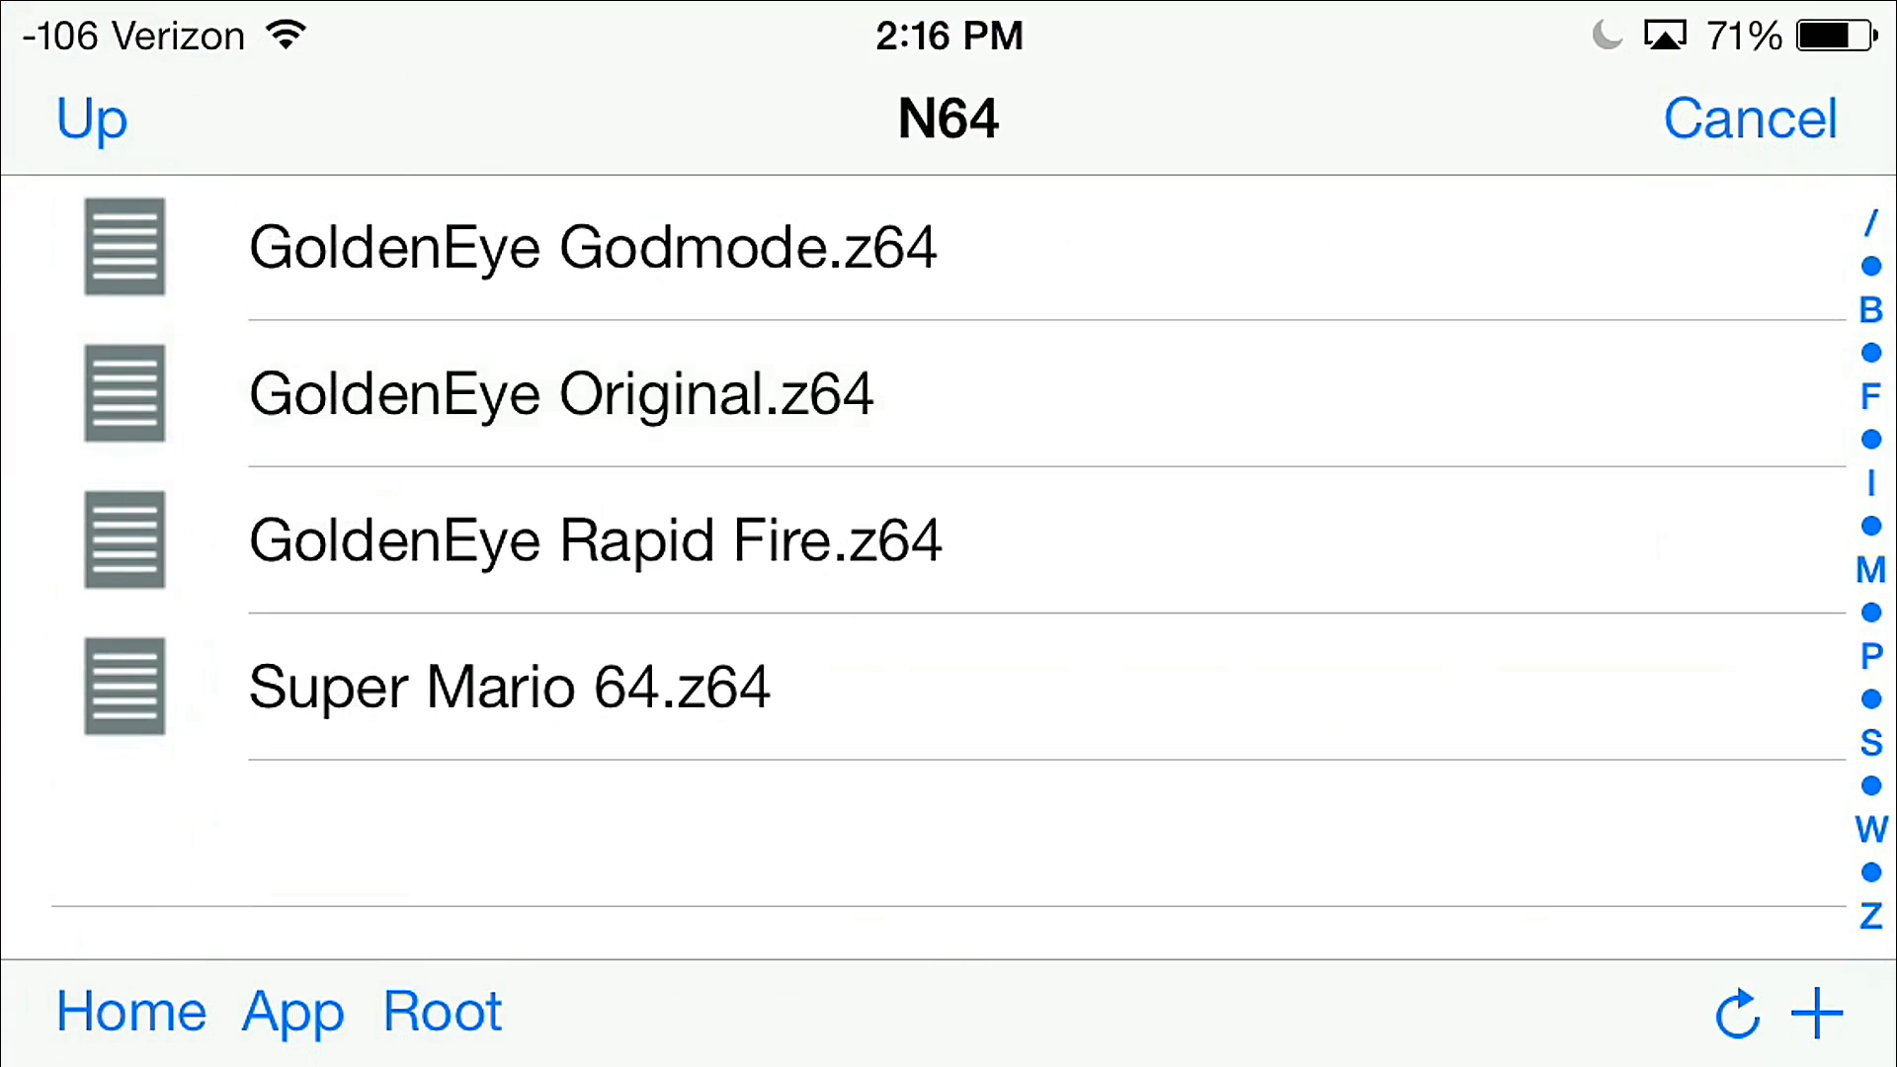
# Launch Super Mario 64.z64 with the N64 (Mupen64Plus) core.
pyautogui.click(920, 687)
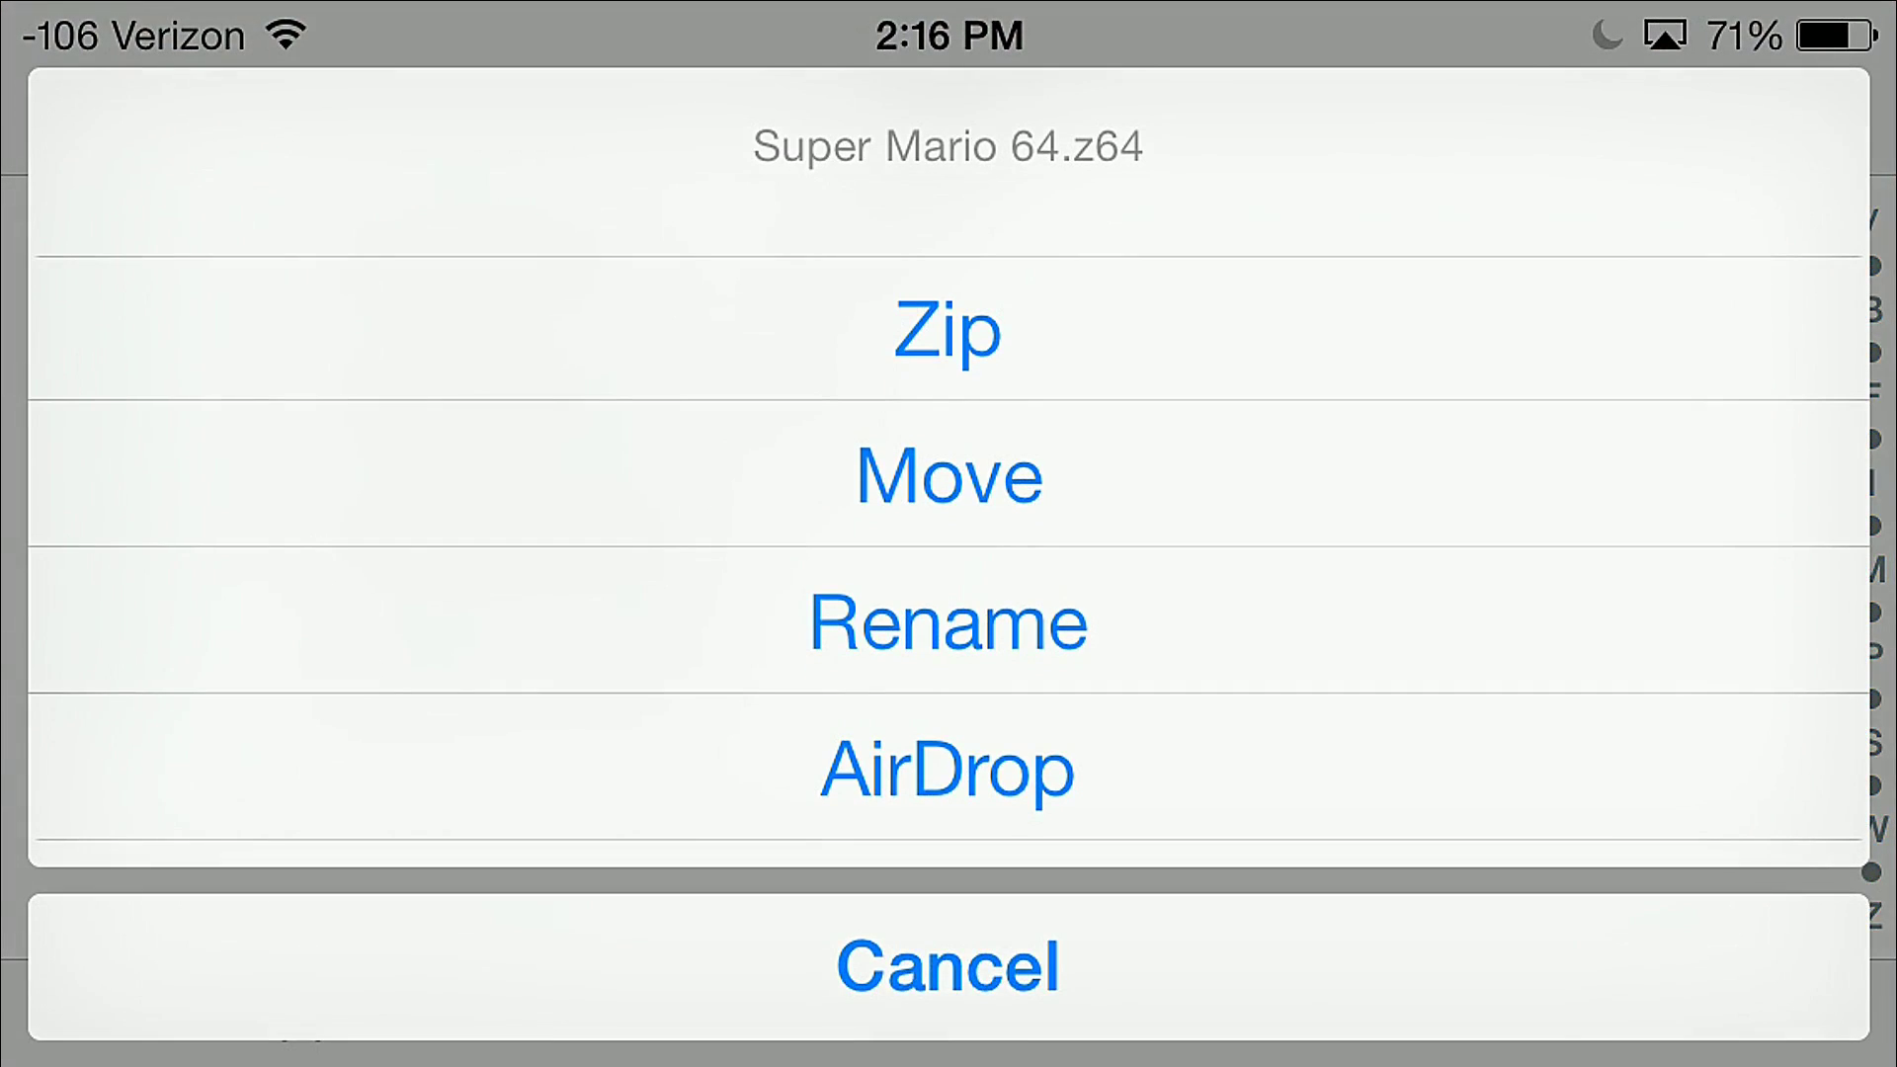
pyautogui.click(949, 963)
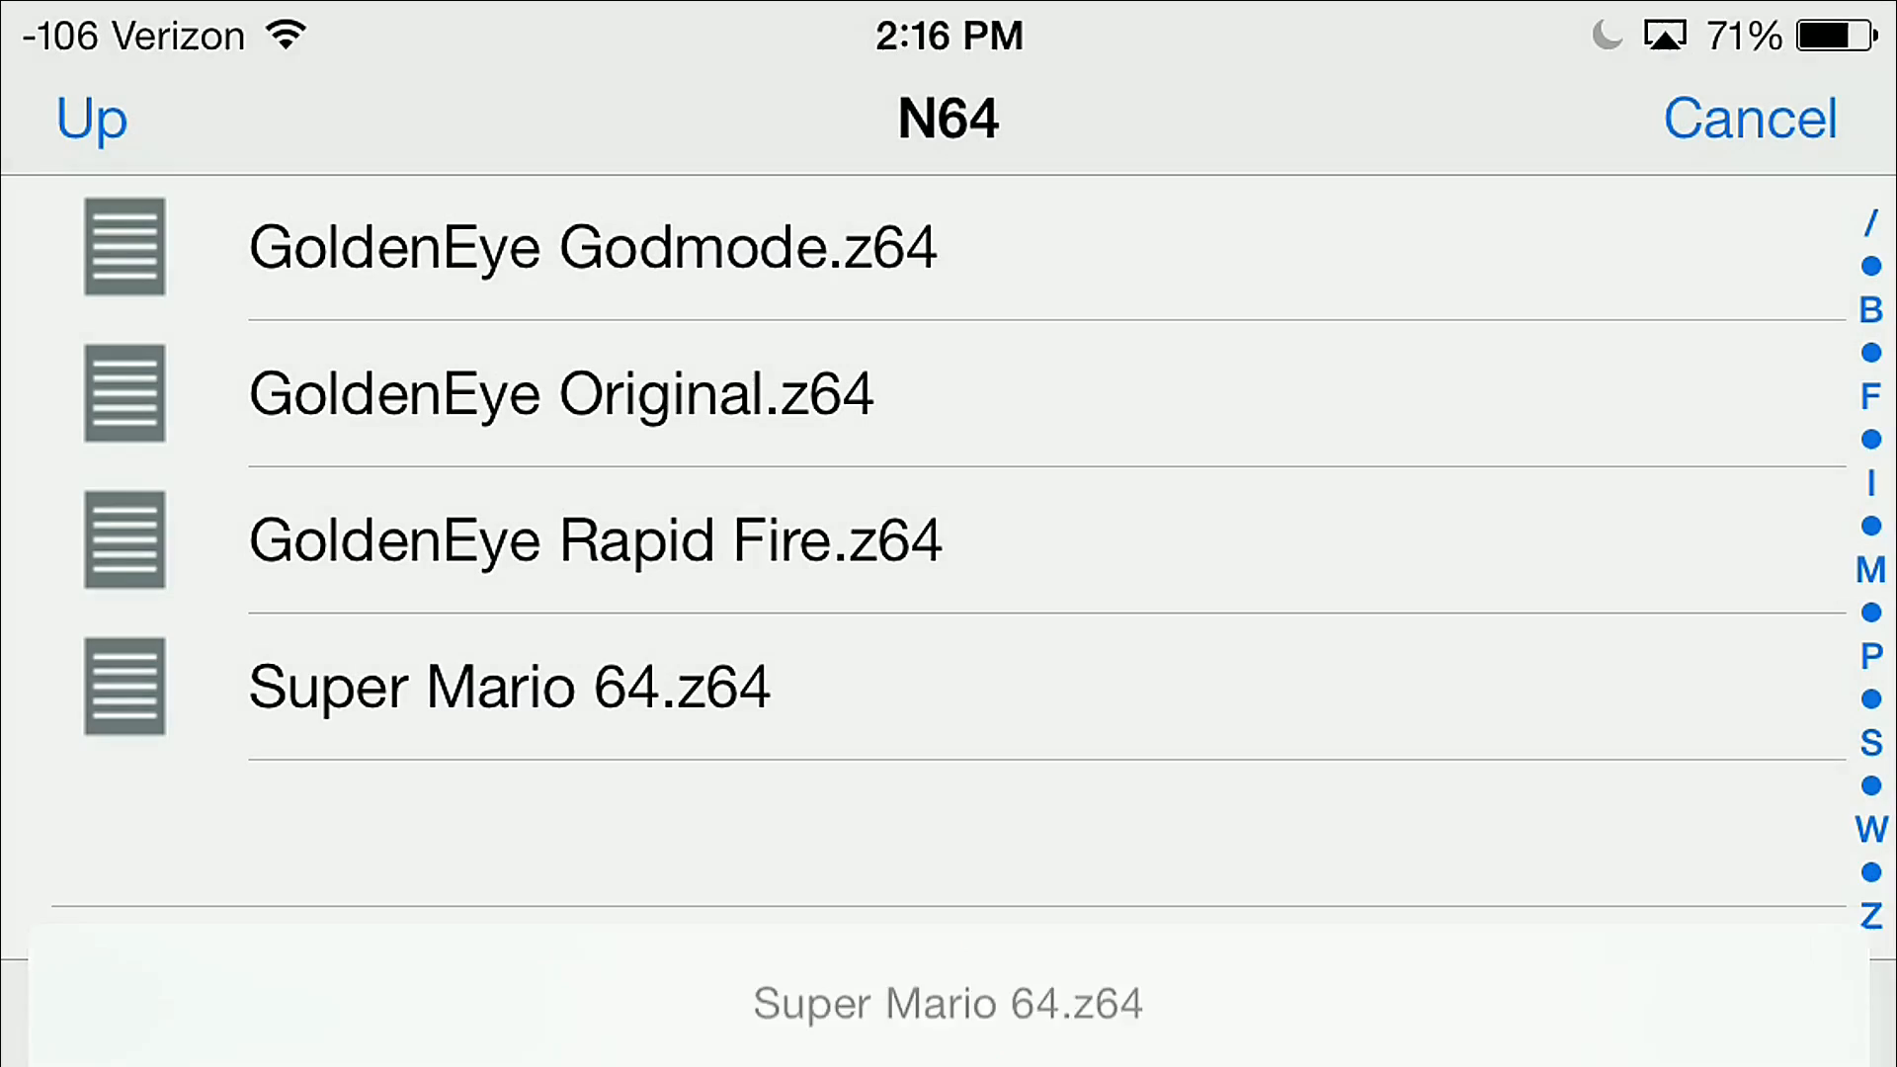
pyautogui.click(919, 687)
pyautogui.scroll(-2, 948, 593)
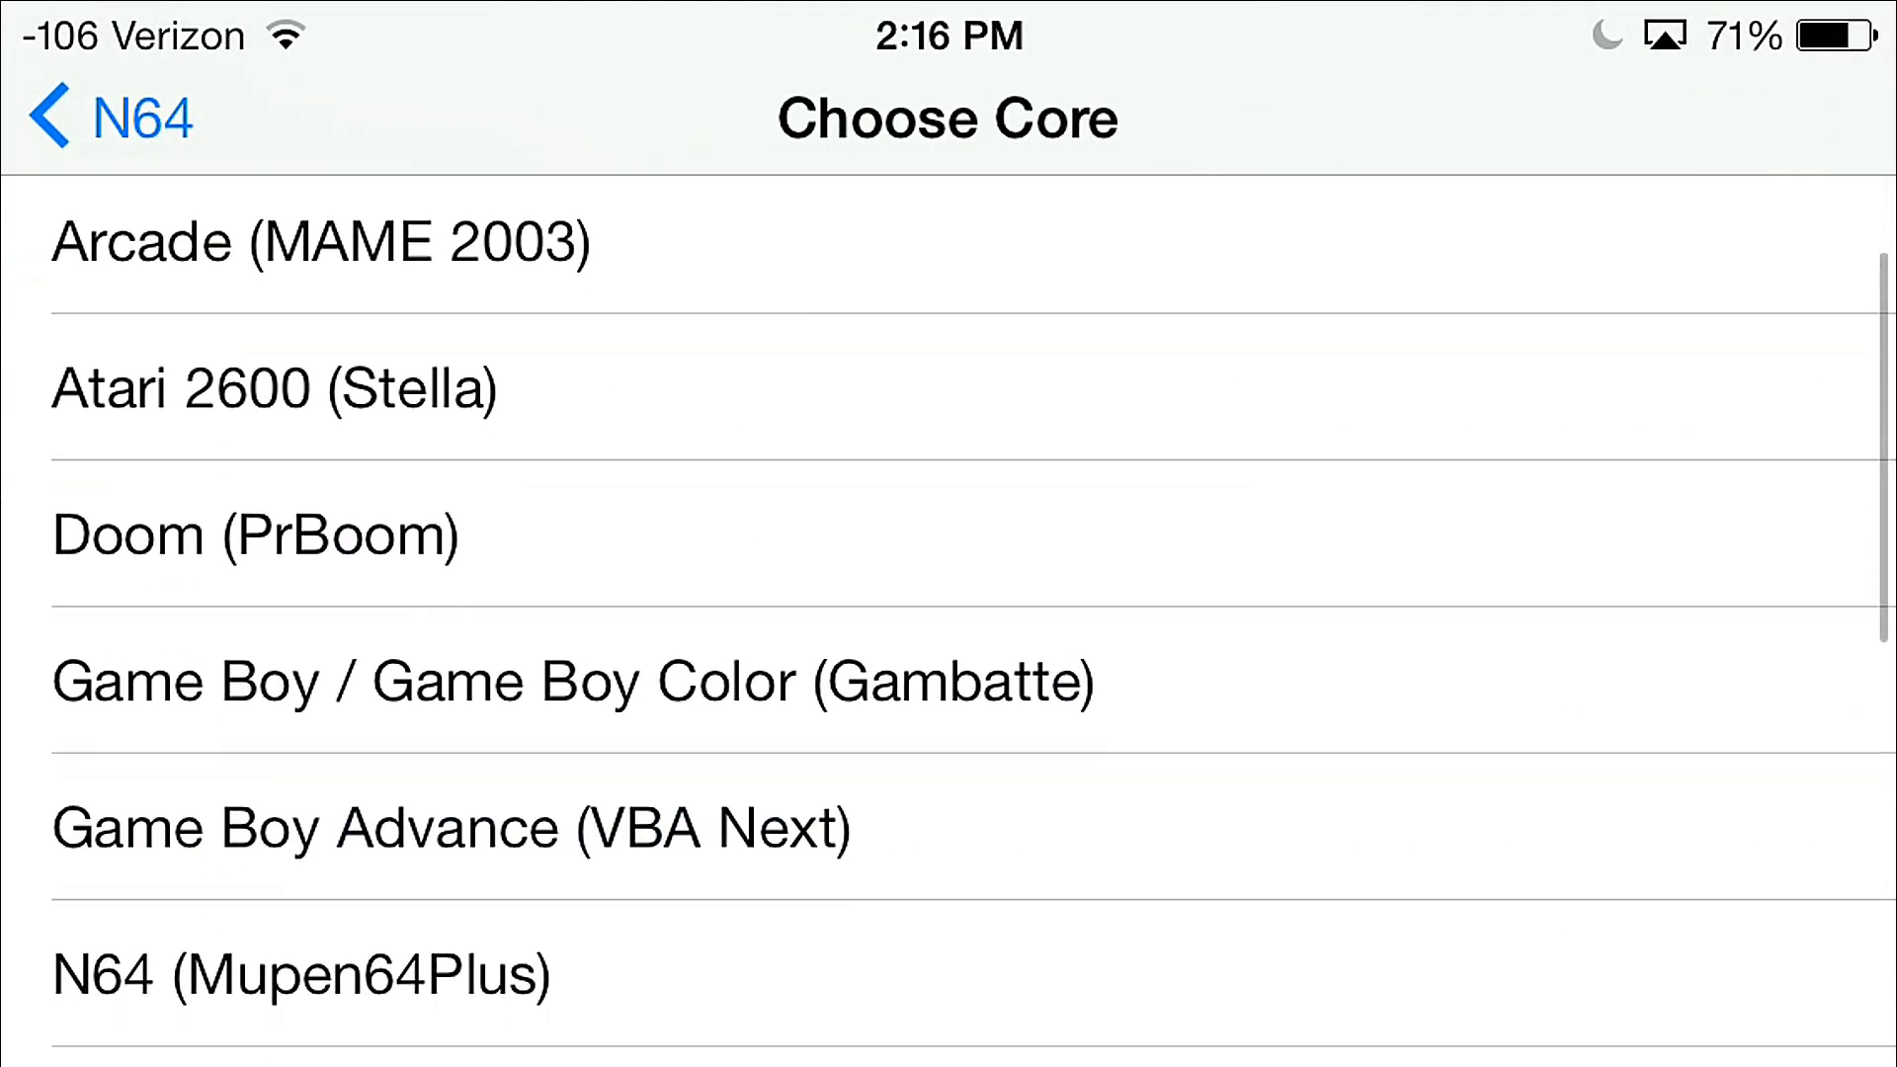
pyautogui.scroll(-3, 949, 593)
pyautogui.click(950, 742)
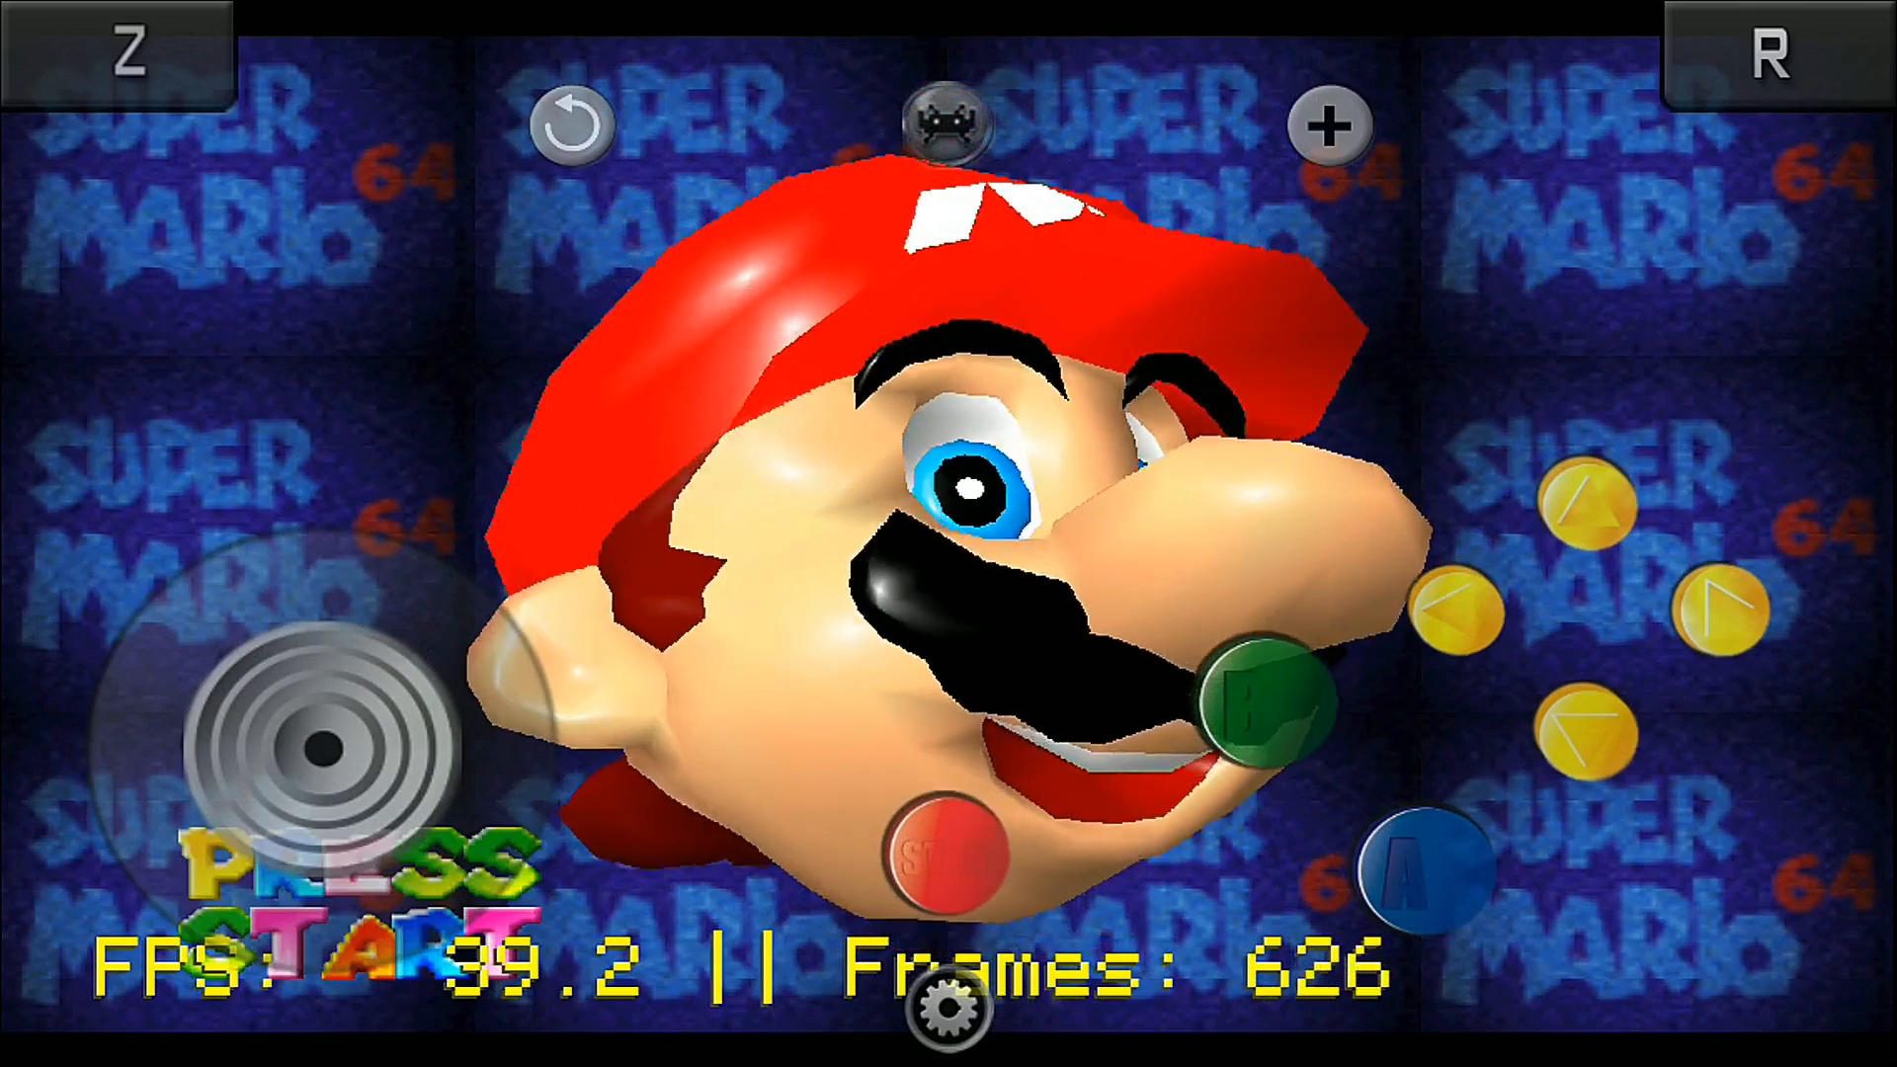
# Play with Mario's face, then advance the title screen to Select File.
pyautogui.moveTo(948, 445); pyautogui.dragTo(1020, 430)
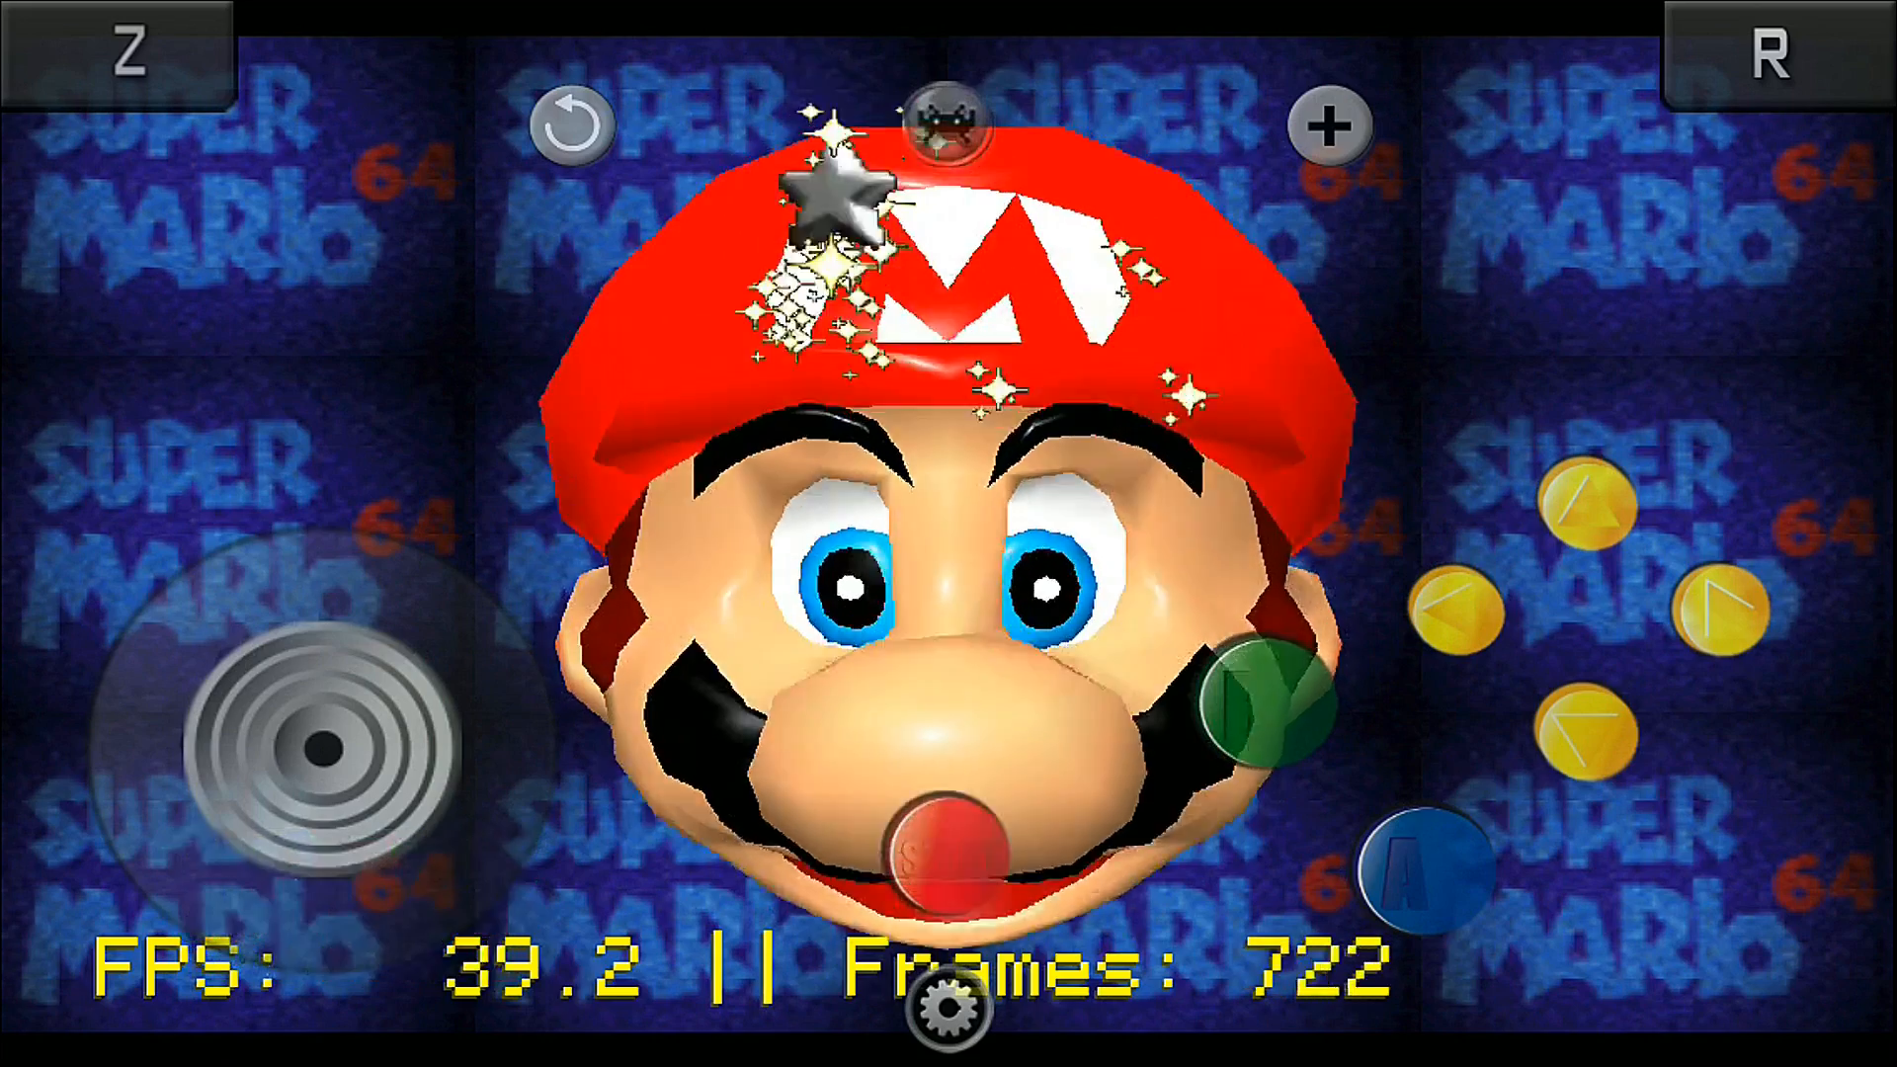
pyautogui.press('Return')
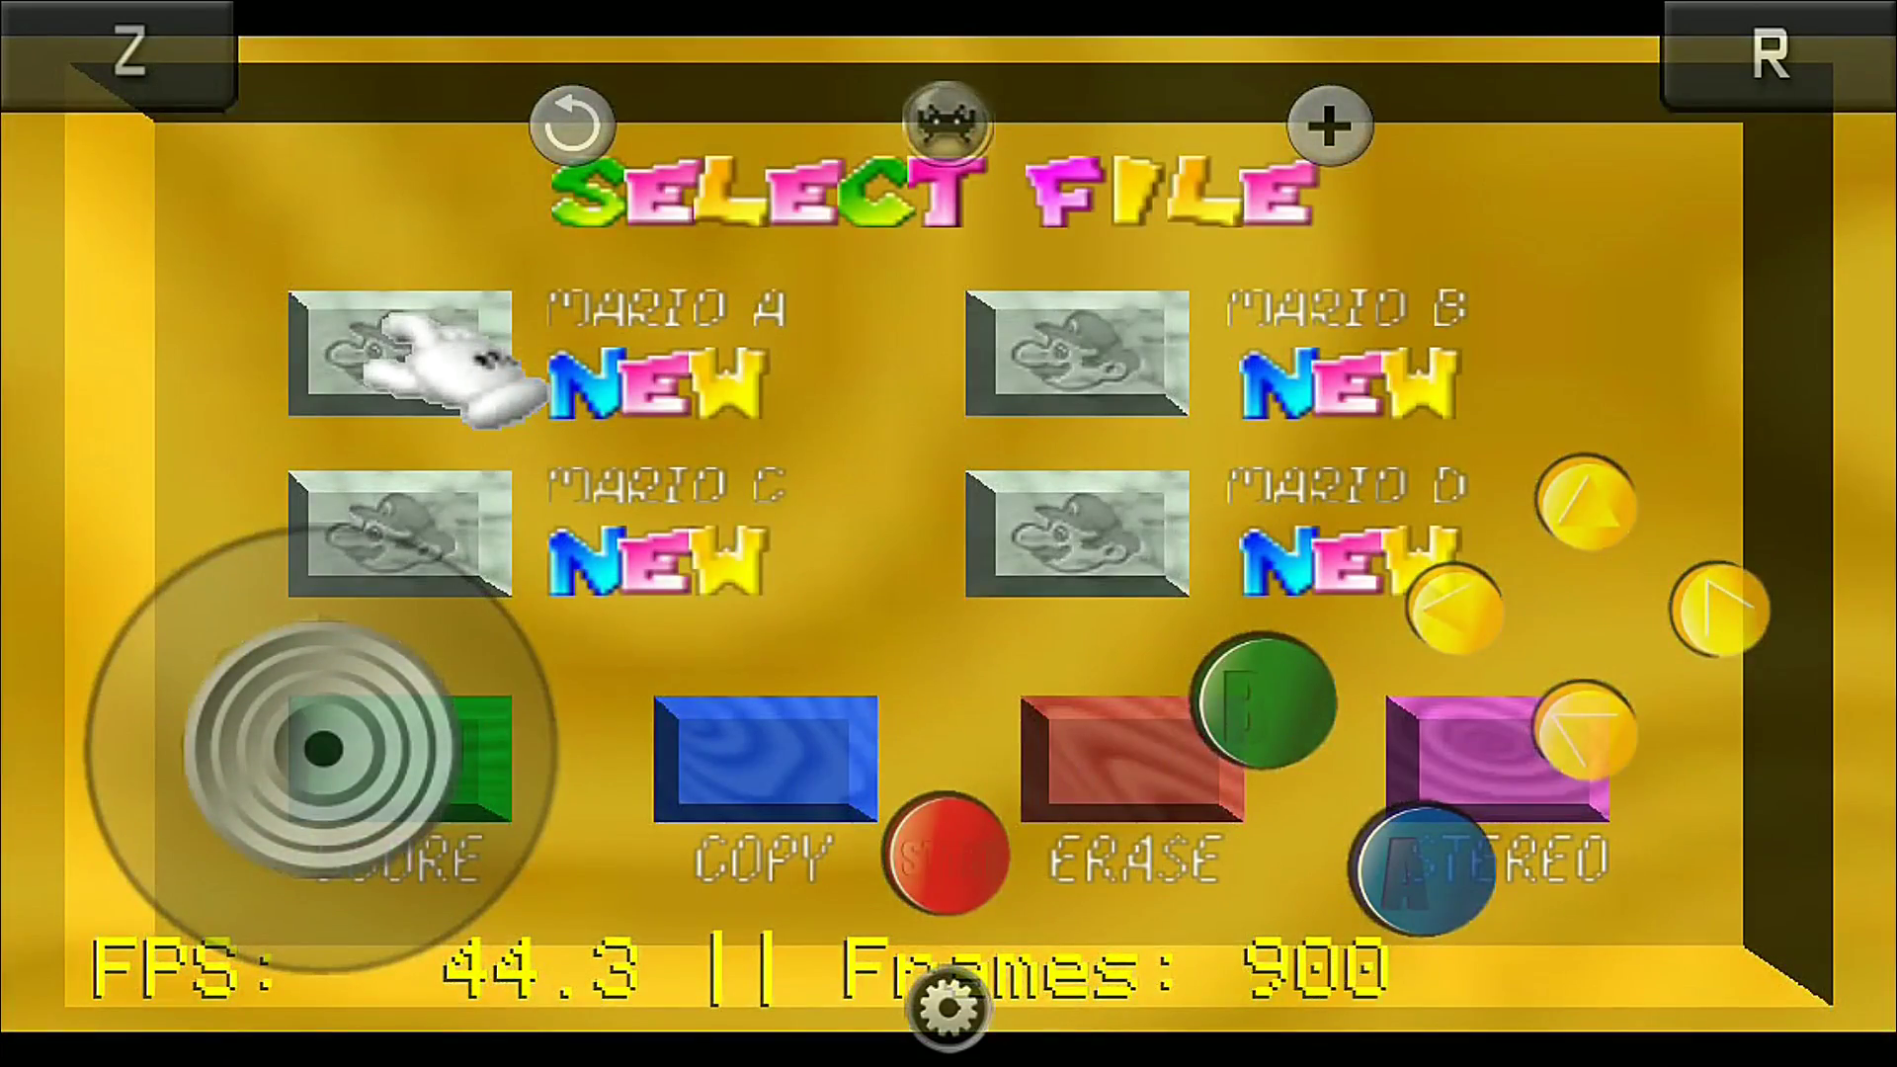
# Peek at the Quick Menu, close it, and bring up the settings and states menu.
pyautogui.click(949, 1002)
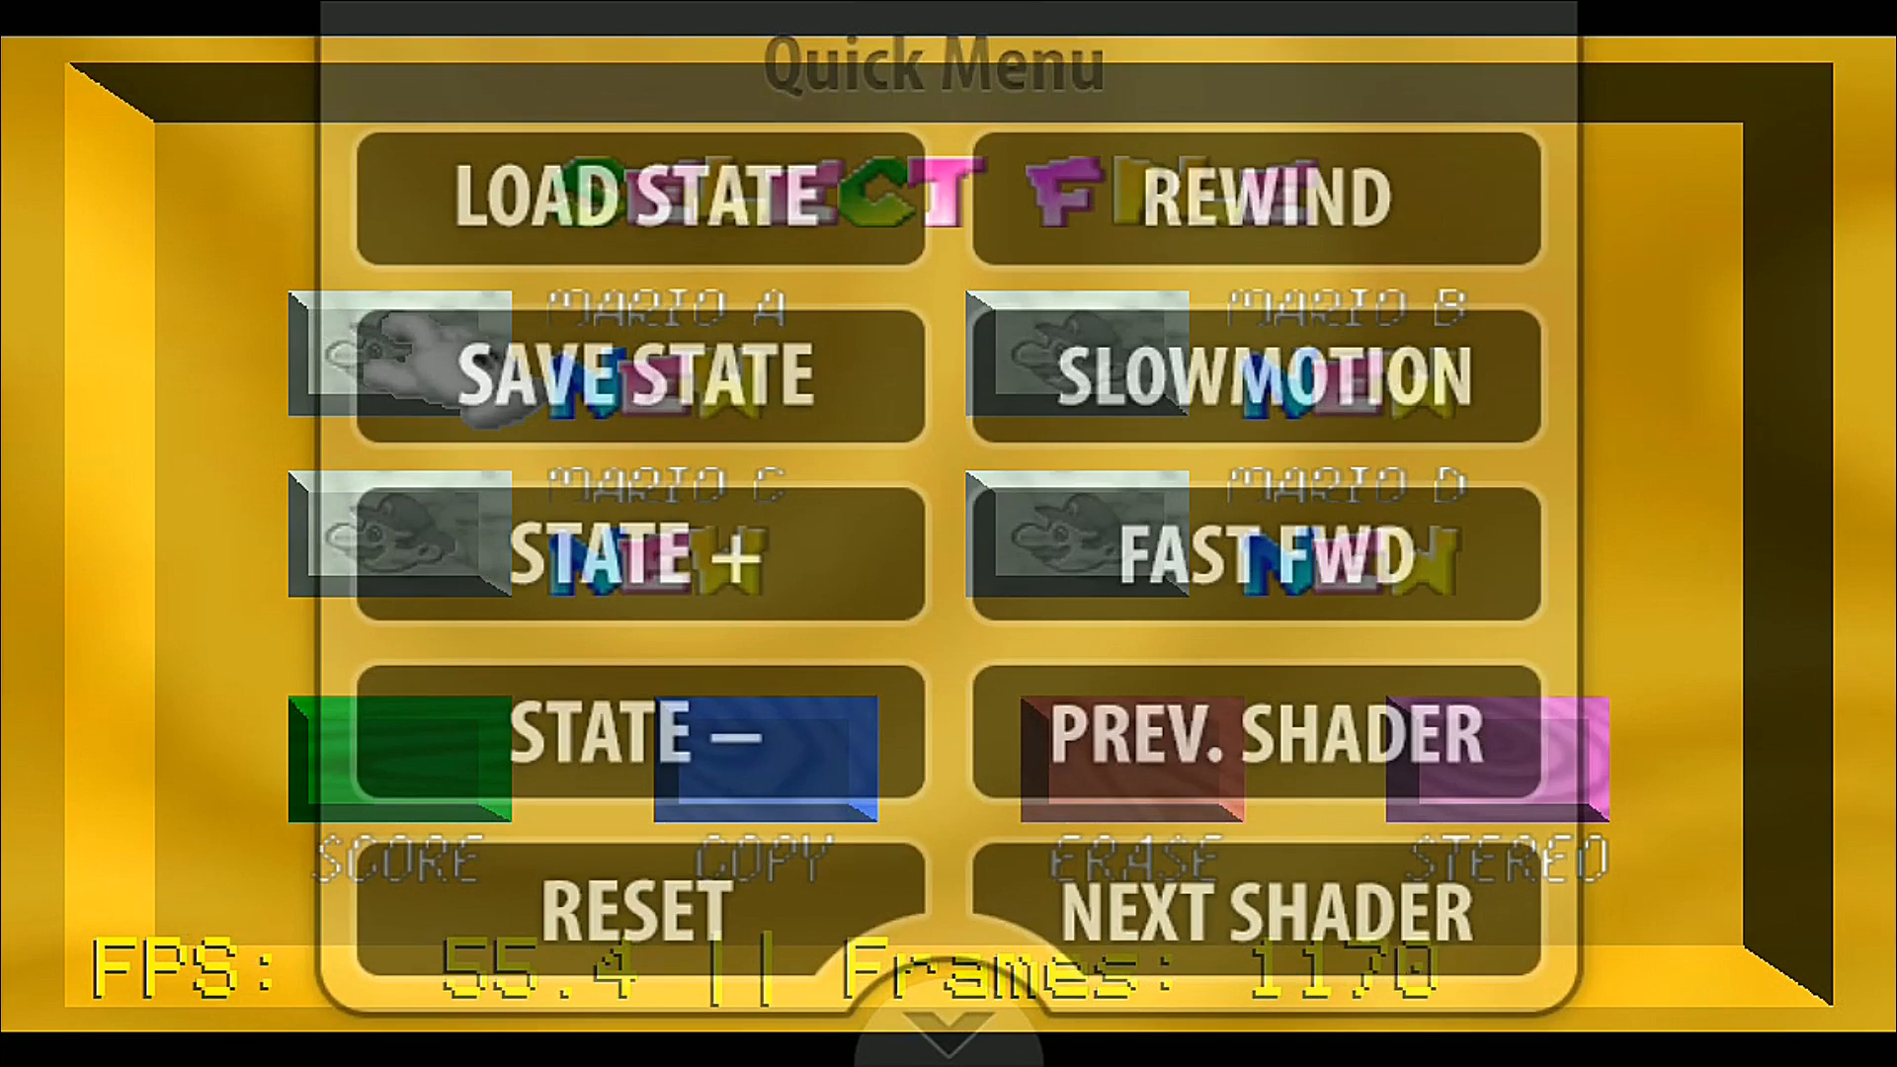
pyautogui.press('Escape')
pyautogui.click(948, 1002)
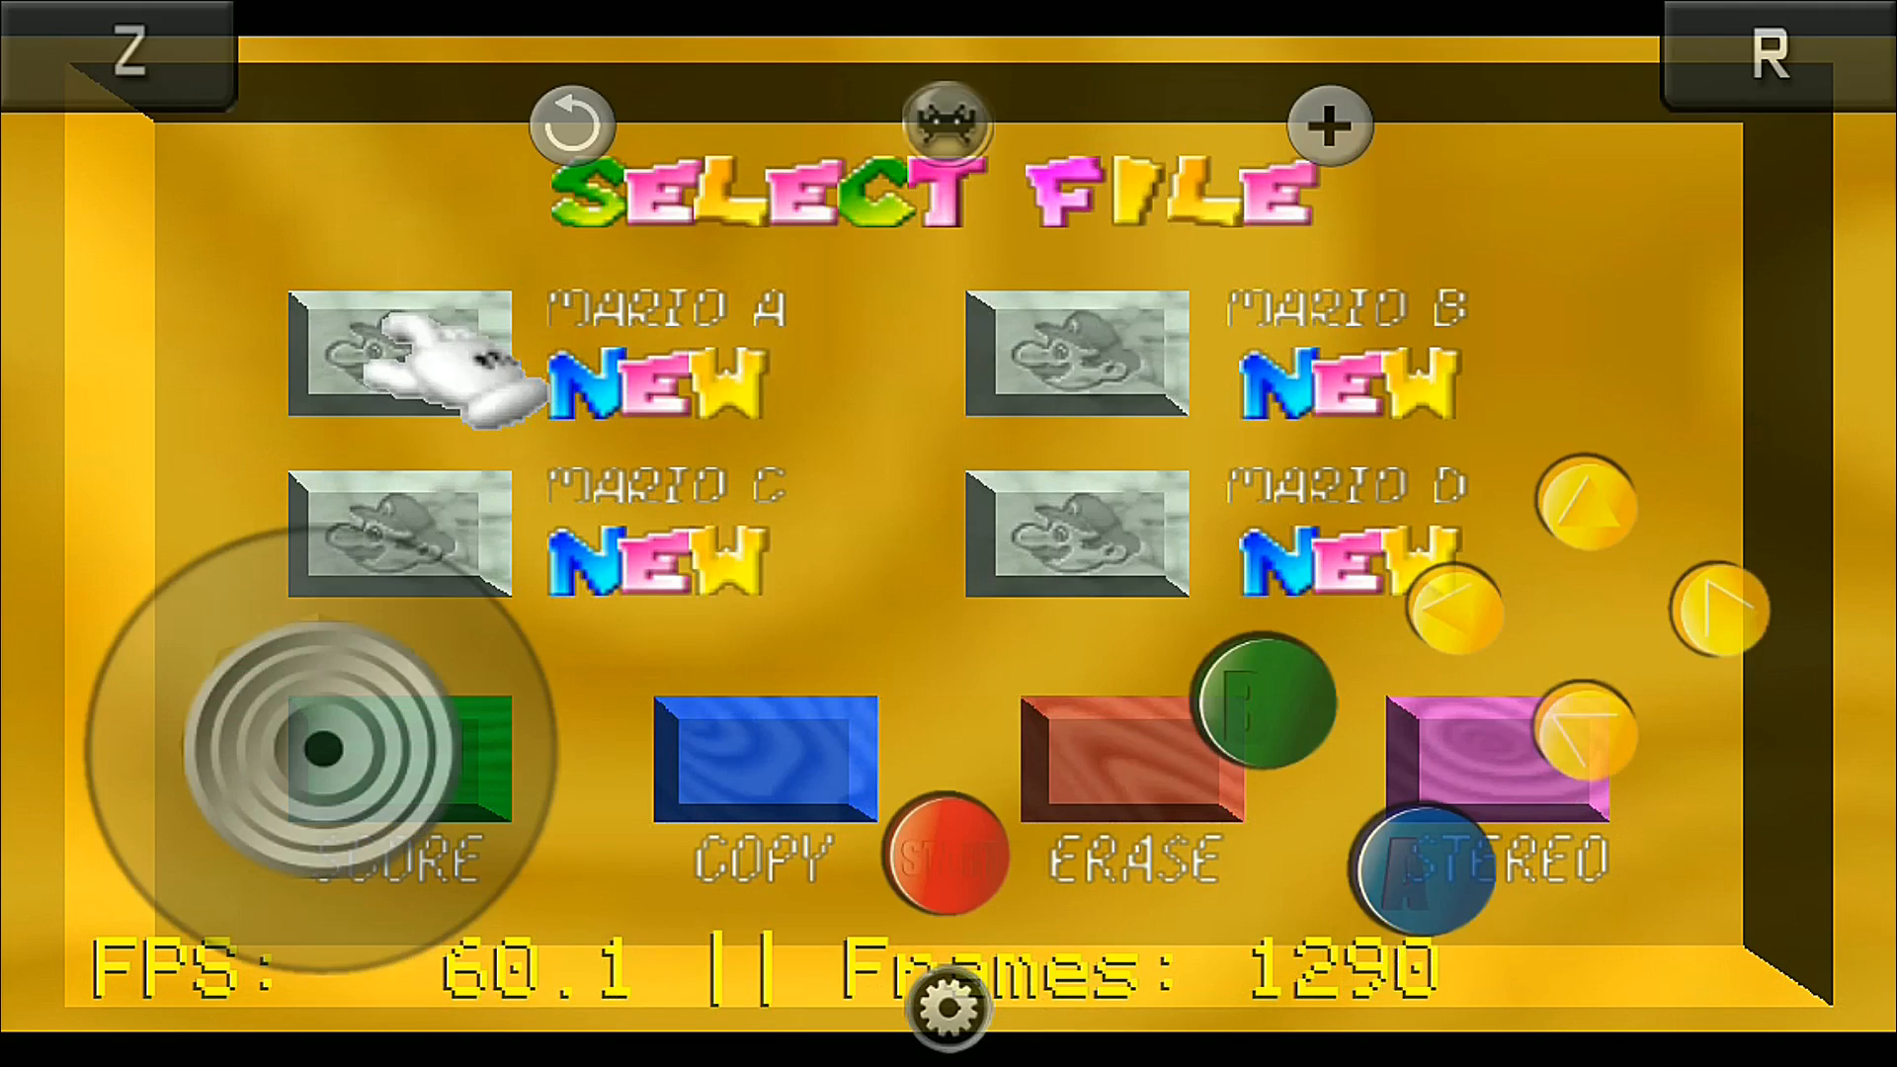
pyautogui.scroll(-5, 948, 667)
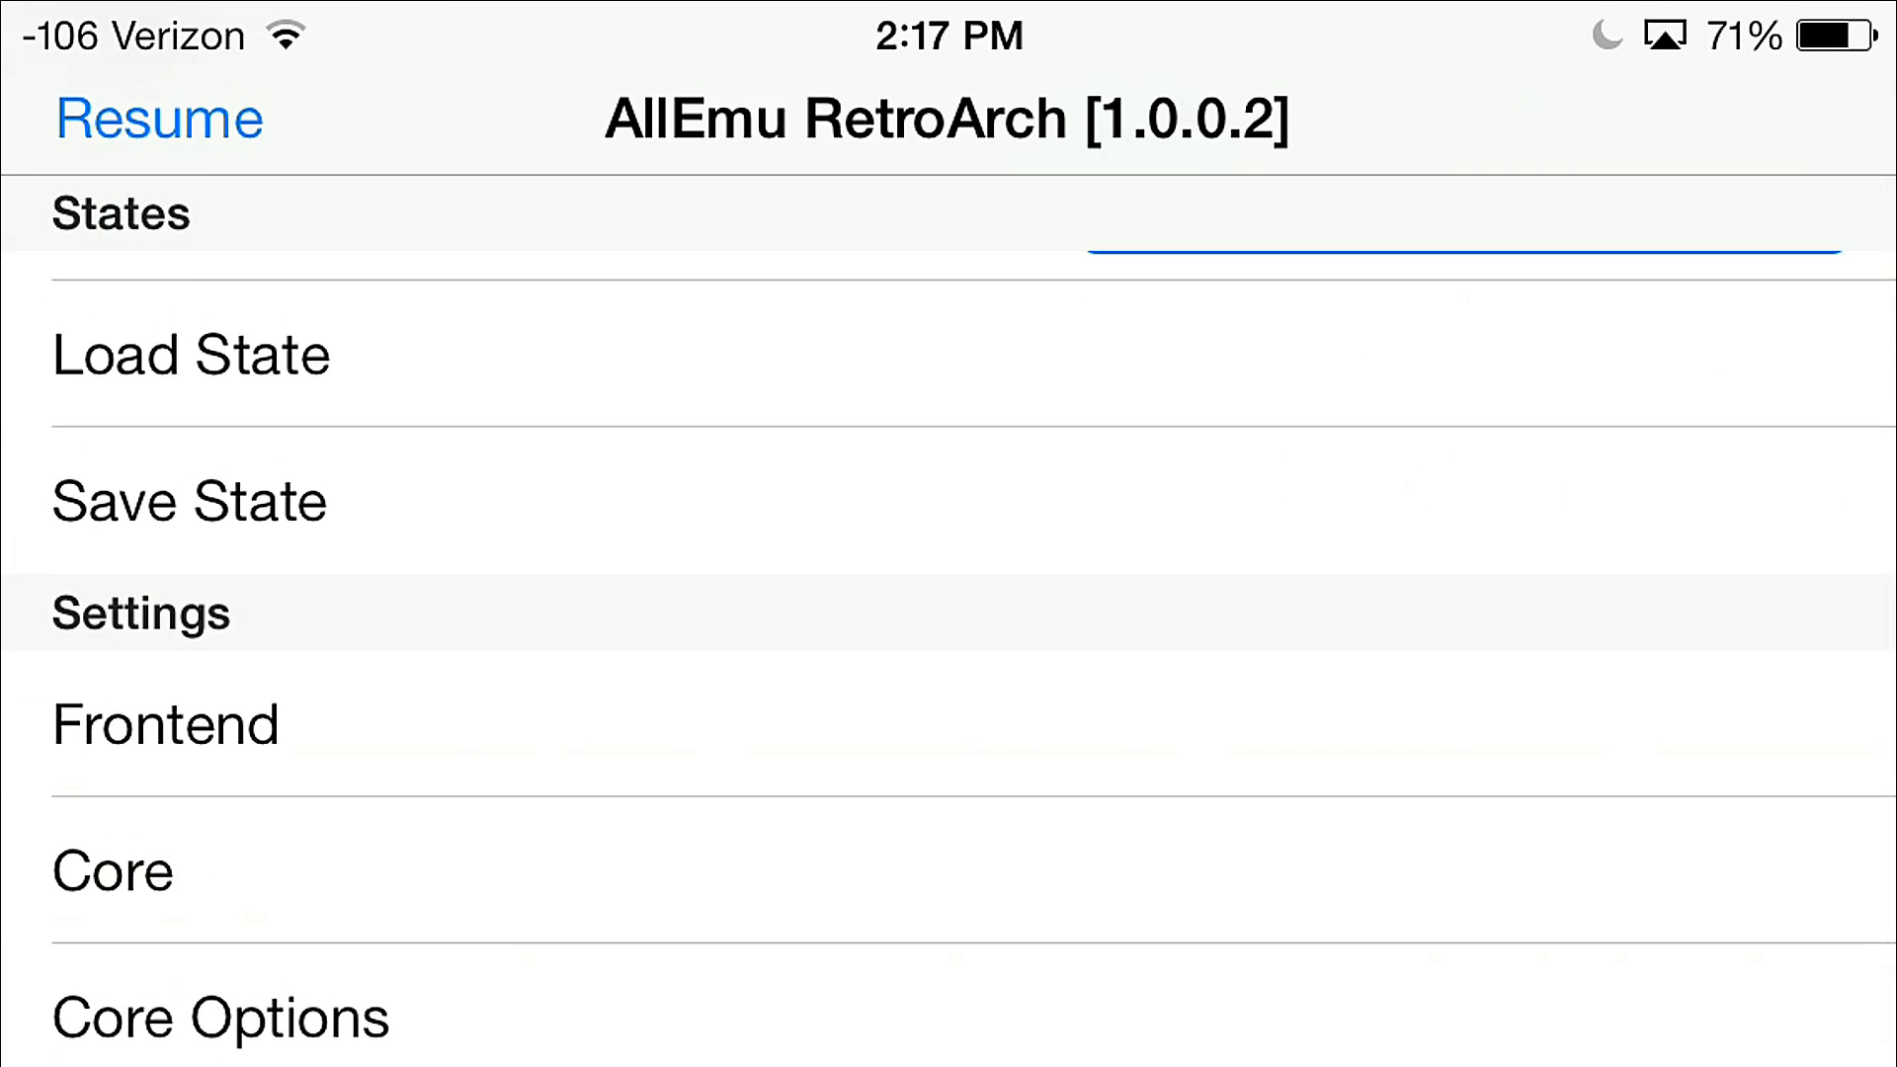
# In Core Options, set GFX Accuracy to high and keep resolution at 1280x960.
pyautogui.click(949, 994)
pyautogui.scroll(-5, 948, 667)
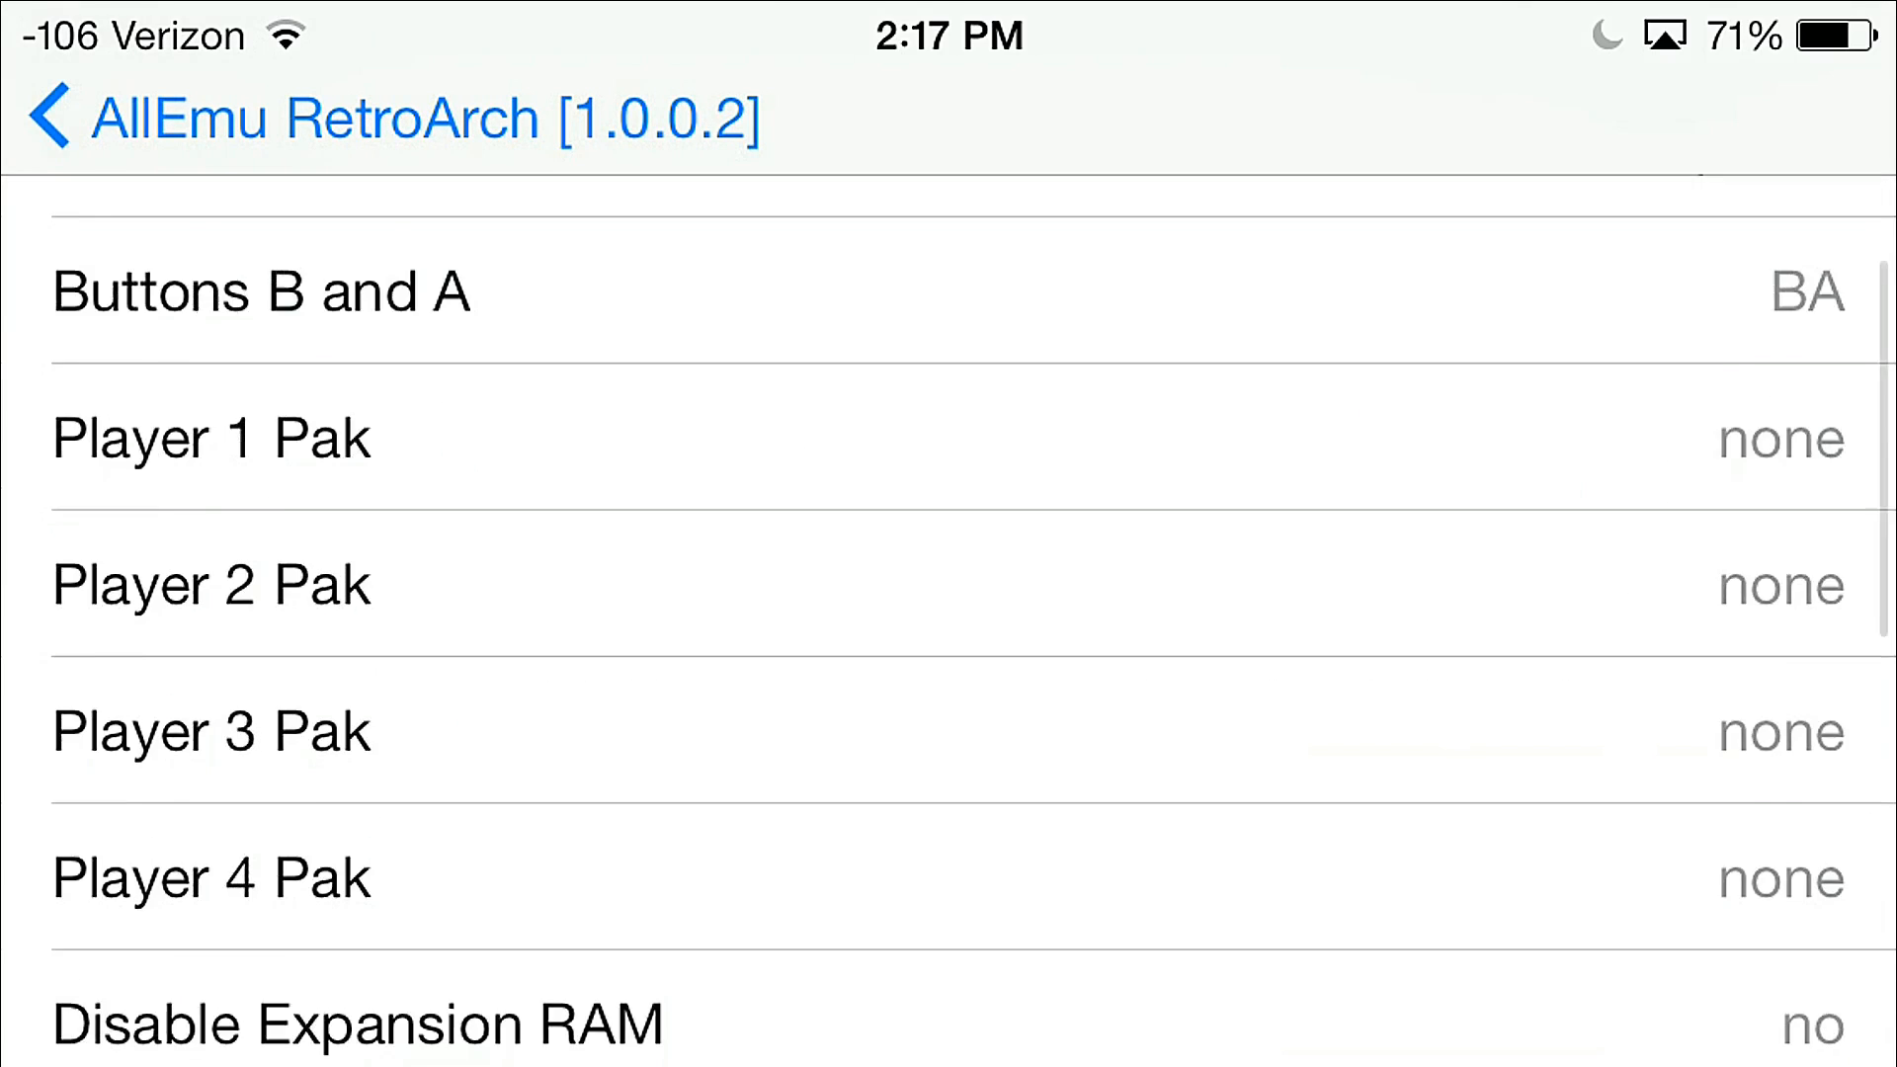
pyautogui.scroll(1, 950, 592)
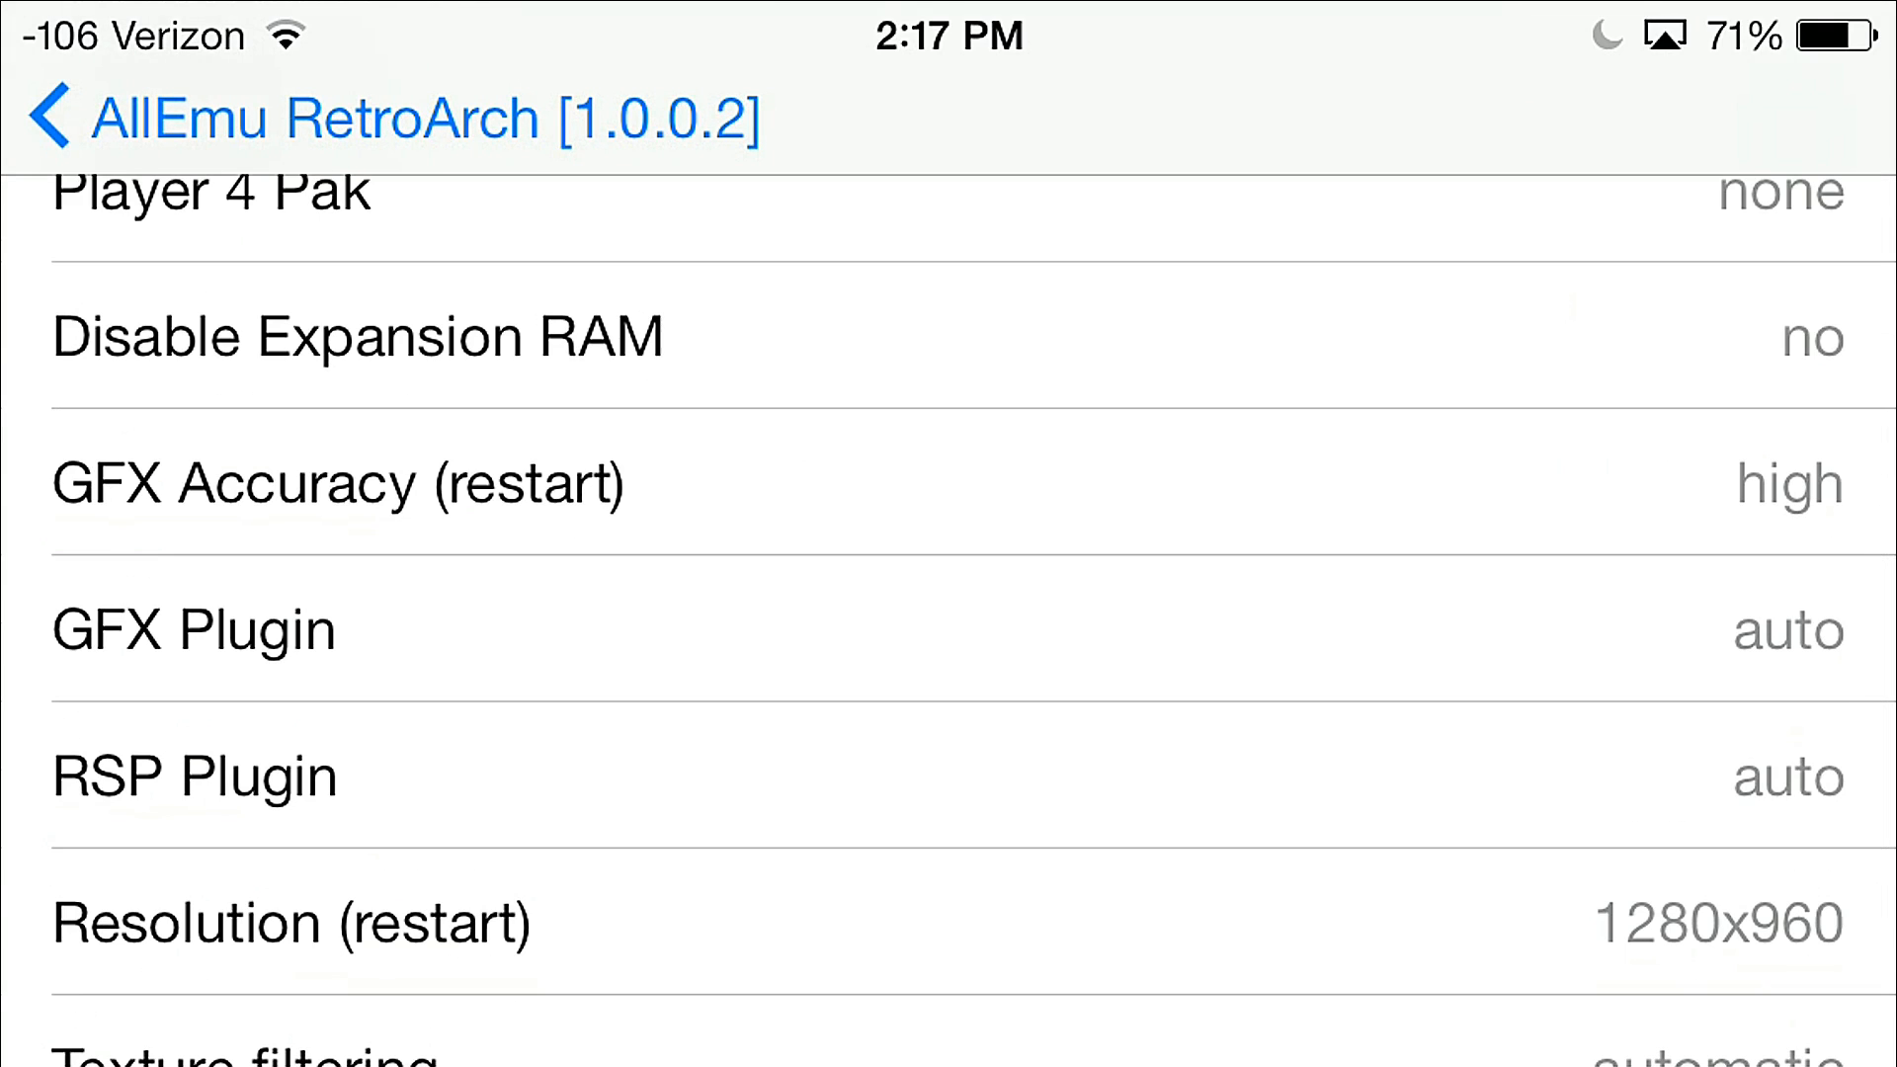
pyautogui.click(948, 628)
pyautogui.click(948, 978)
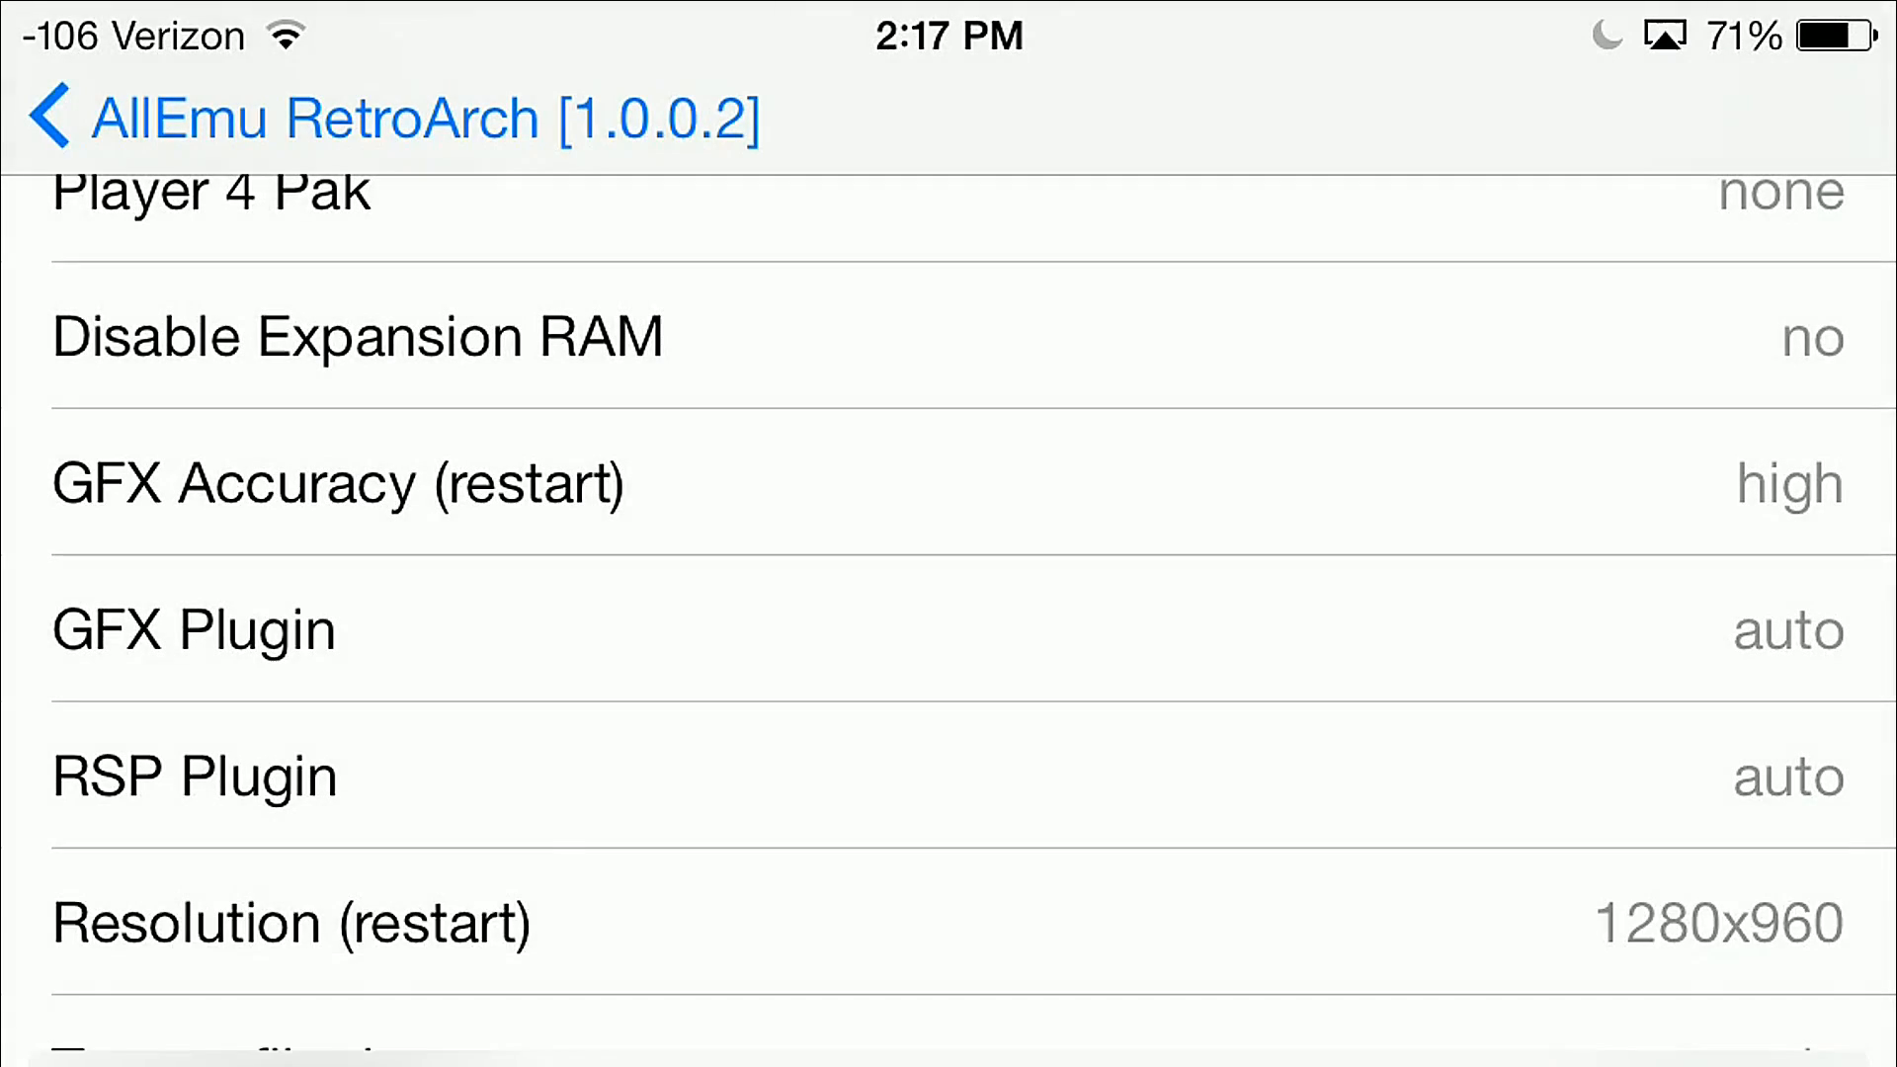
pyautogui.click(949, 482)
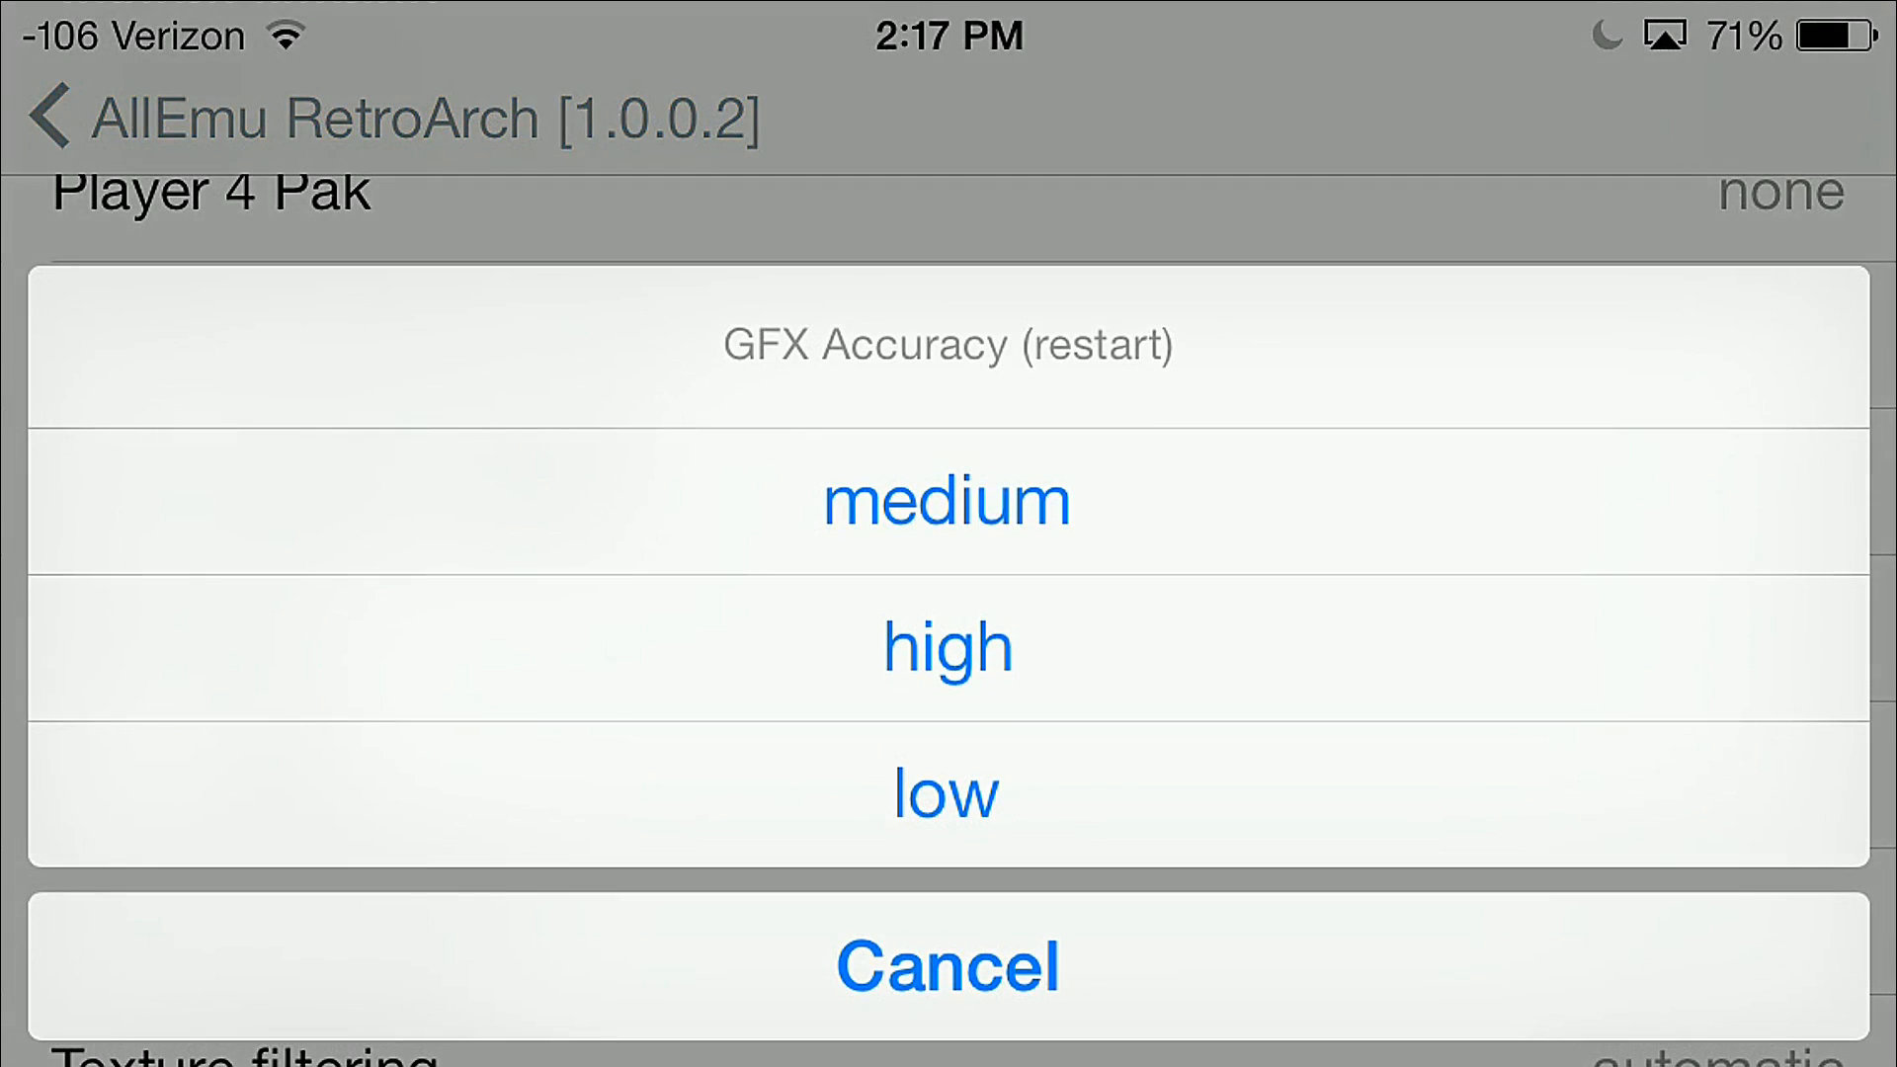
pyautogui.click(949, 647)
pyautogui.scroll(-1, 949, 593)
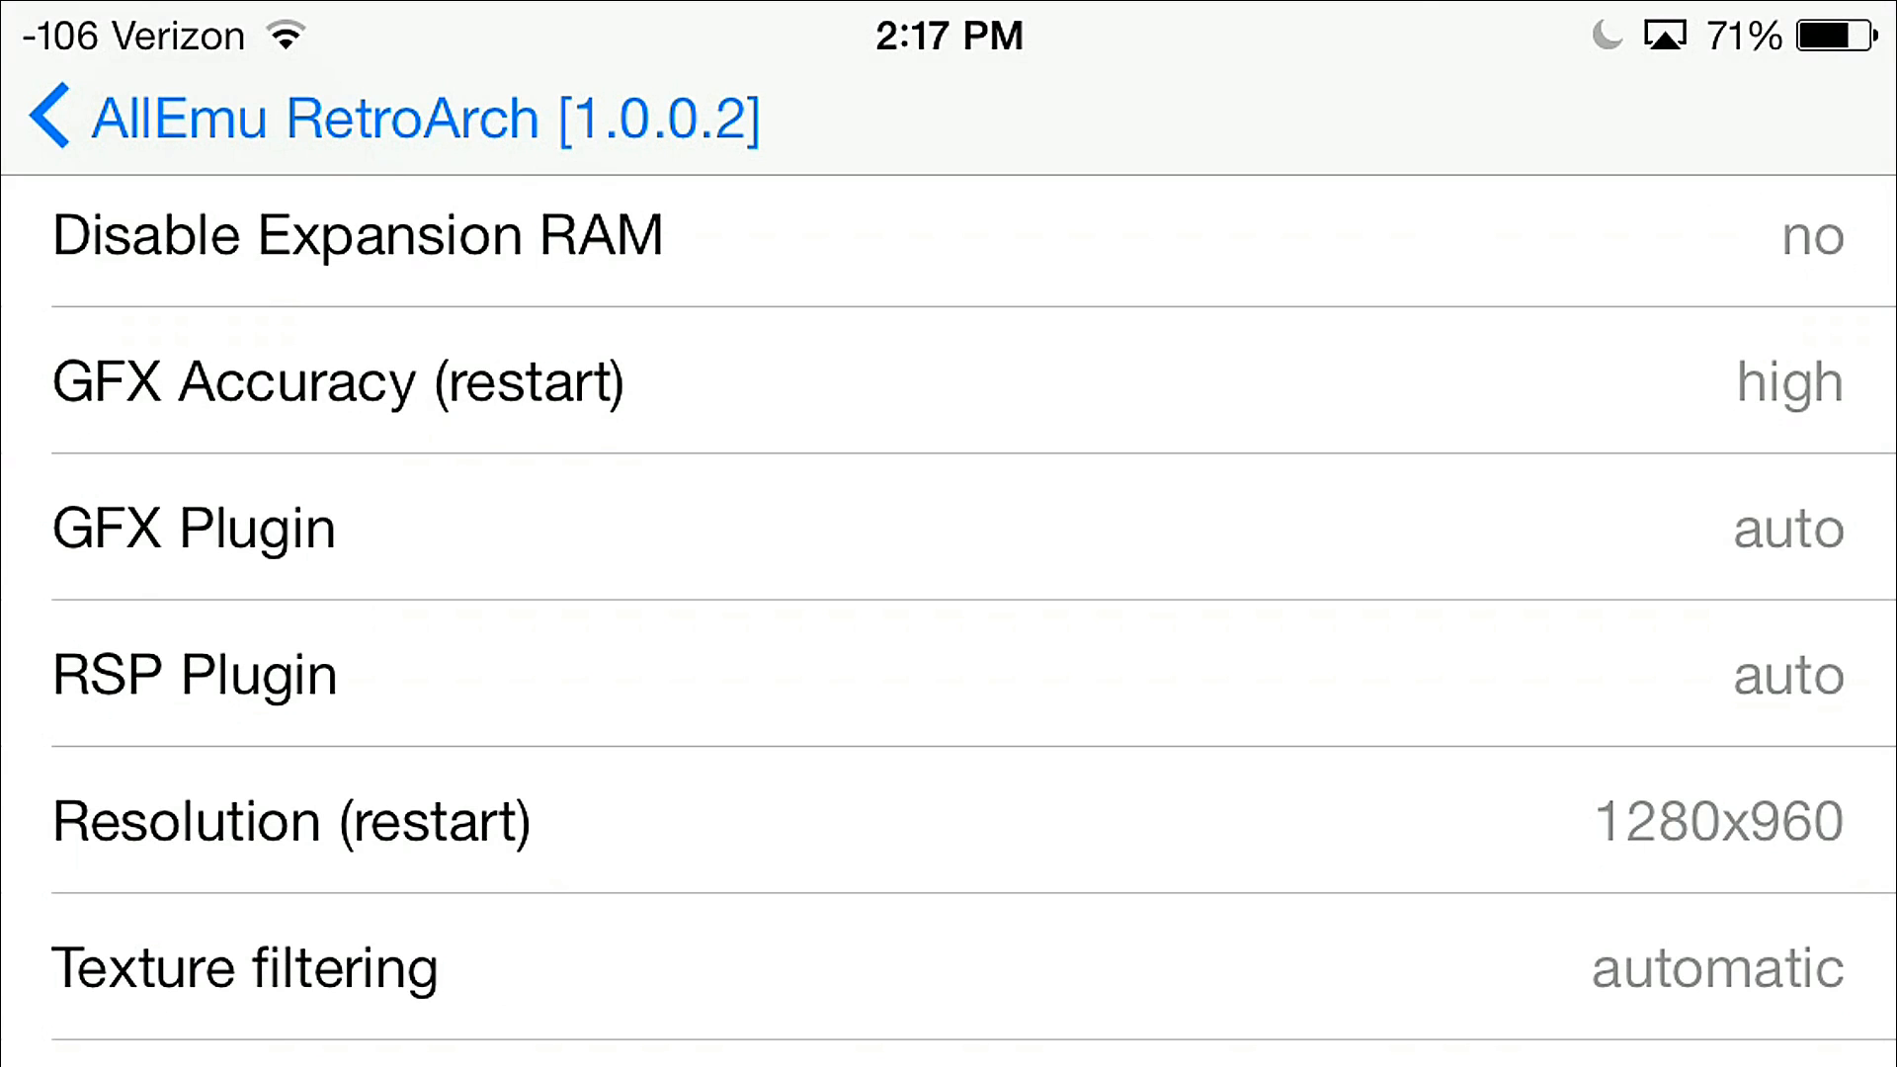
pyautogui.scroll(-1, 948, 593)
pyautogui.scroll(-1, 948, 594)
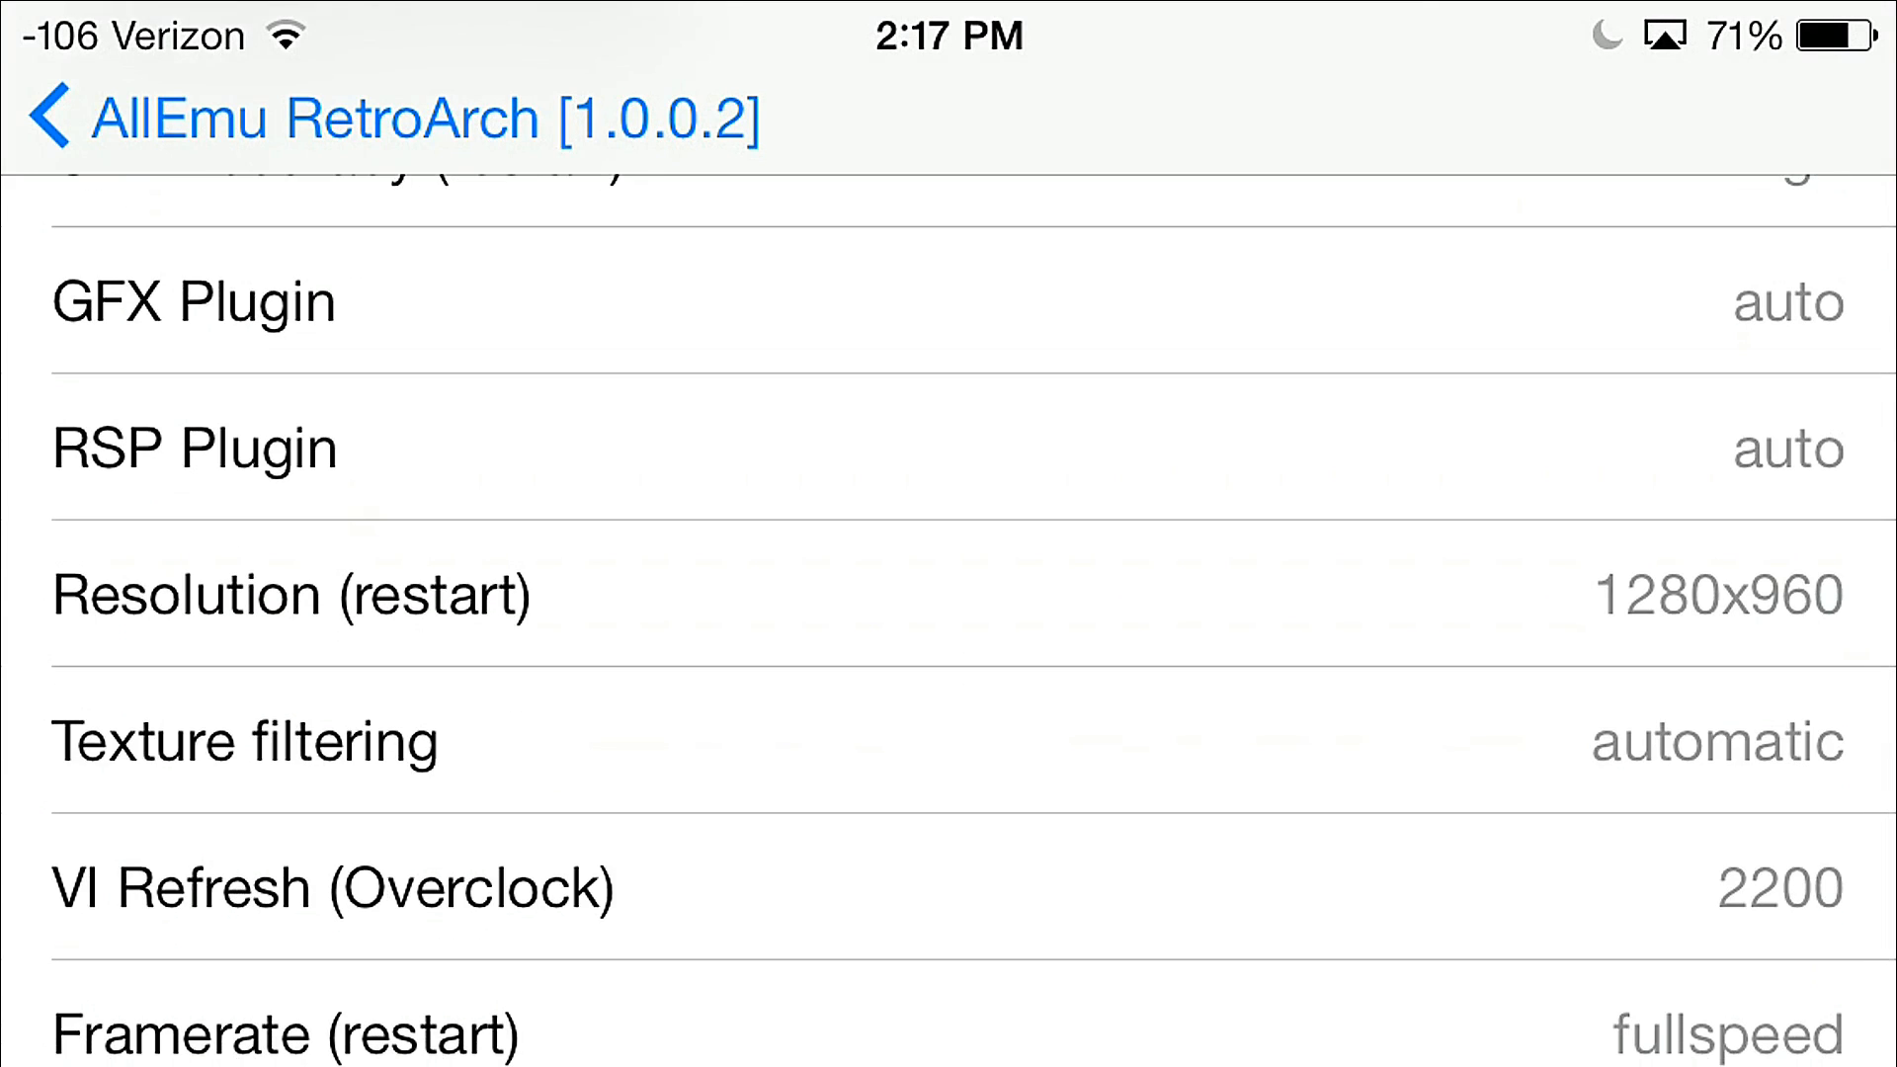
pyautogui.click(950, 593)
pyautogui.click(949, 800)
pyautogui.scroll(-1, 948, 594)
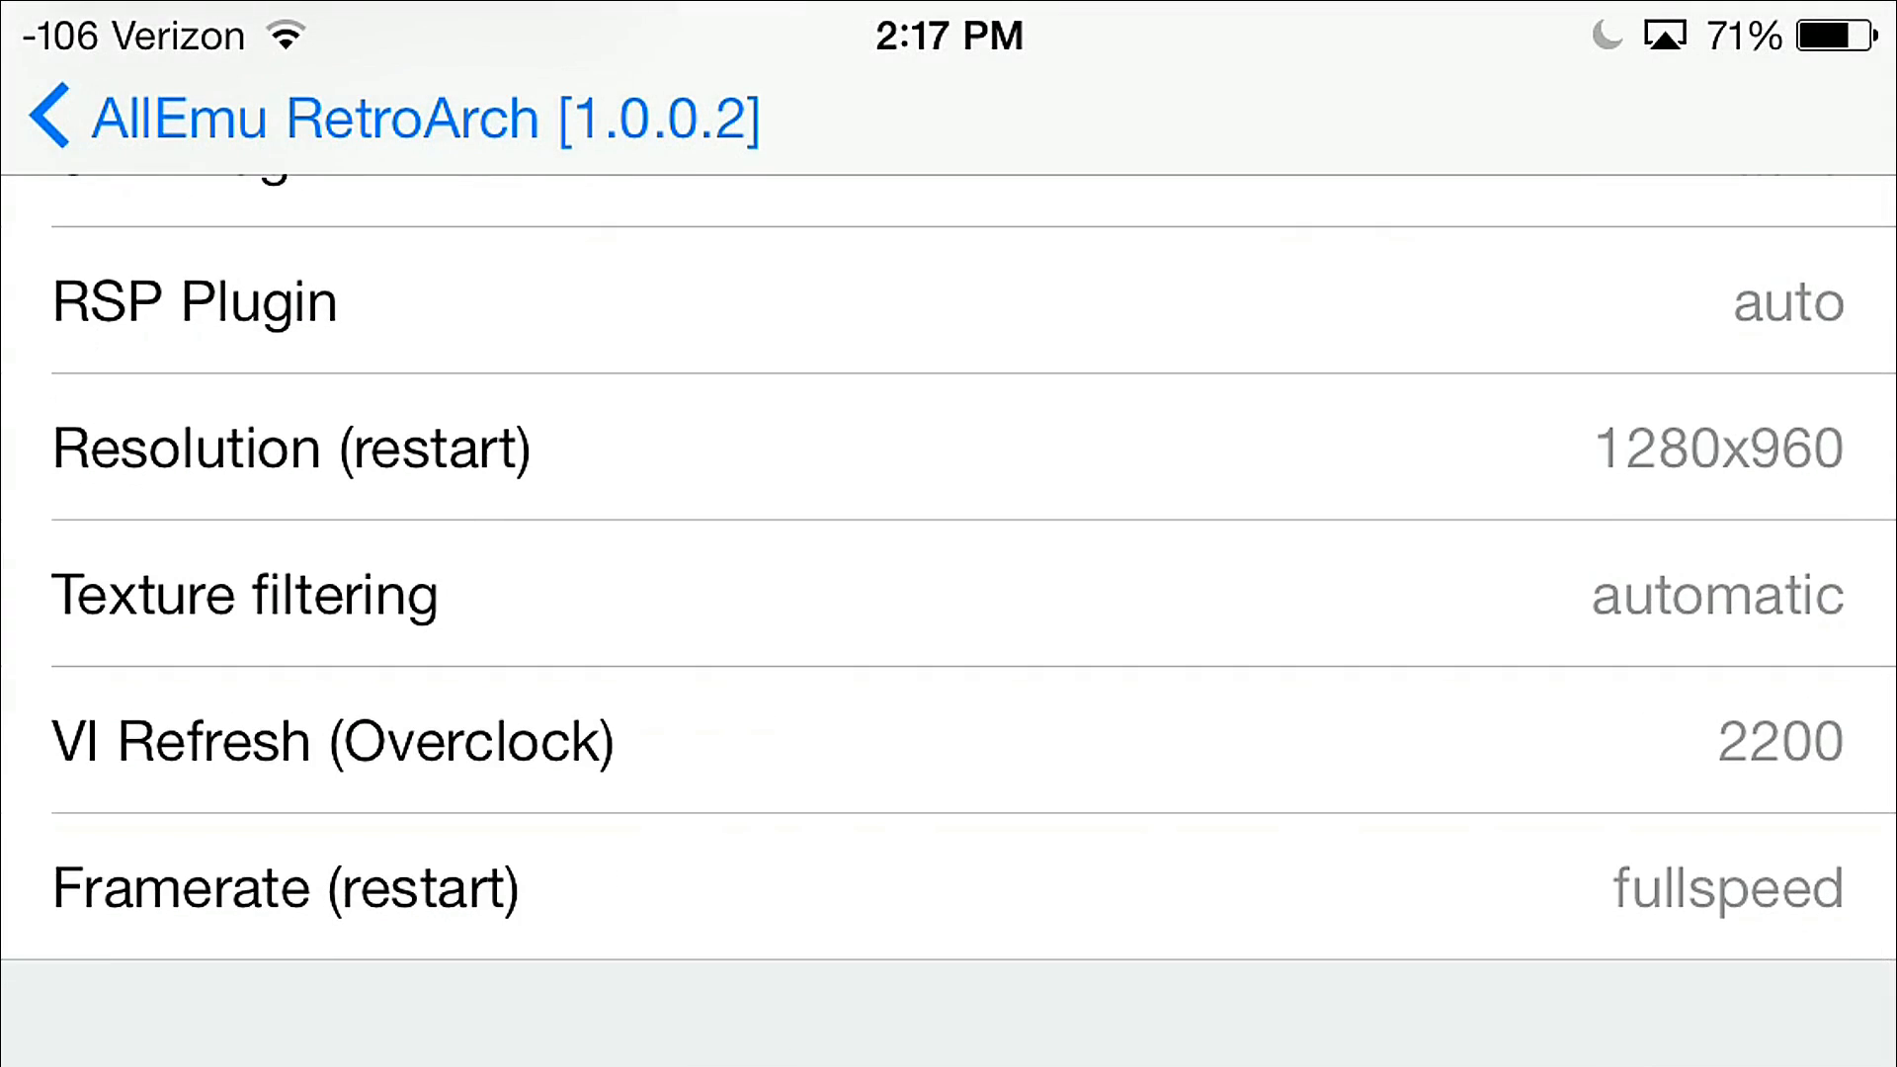
# Set VI Refresh (Overclock) to 2200 and Framerate to fullspeed, then return to the pause menu.
pyautogui.click(948, 742)
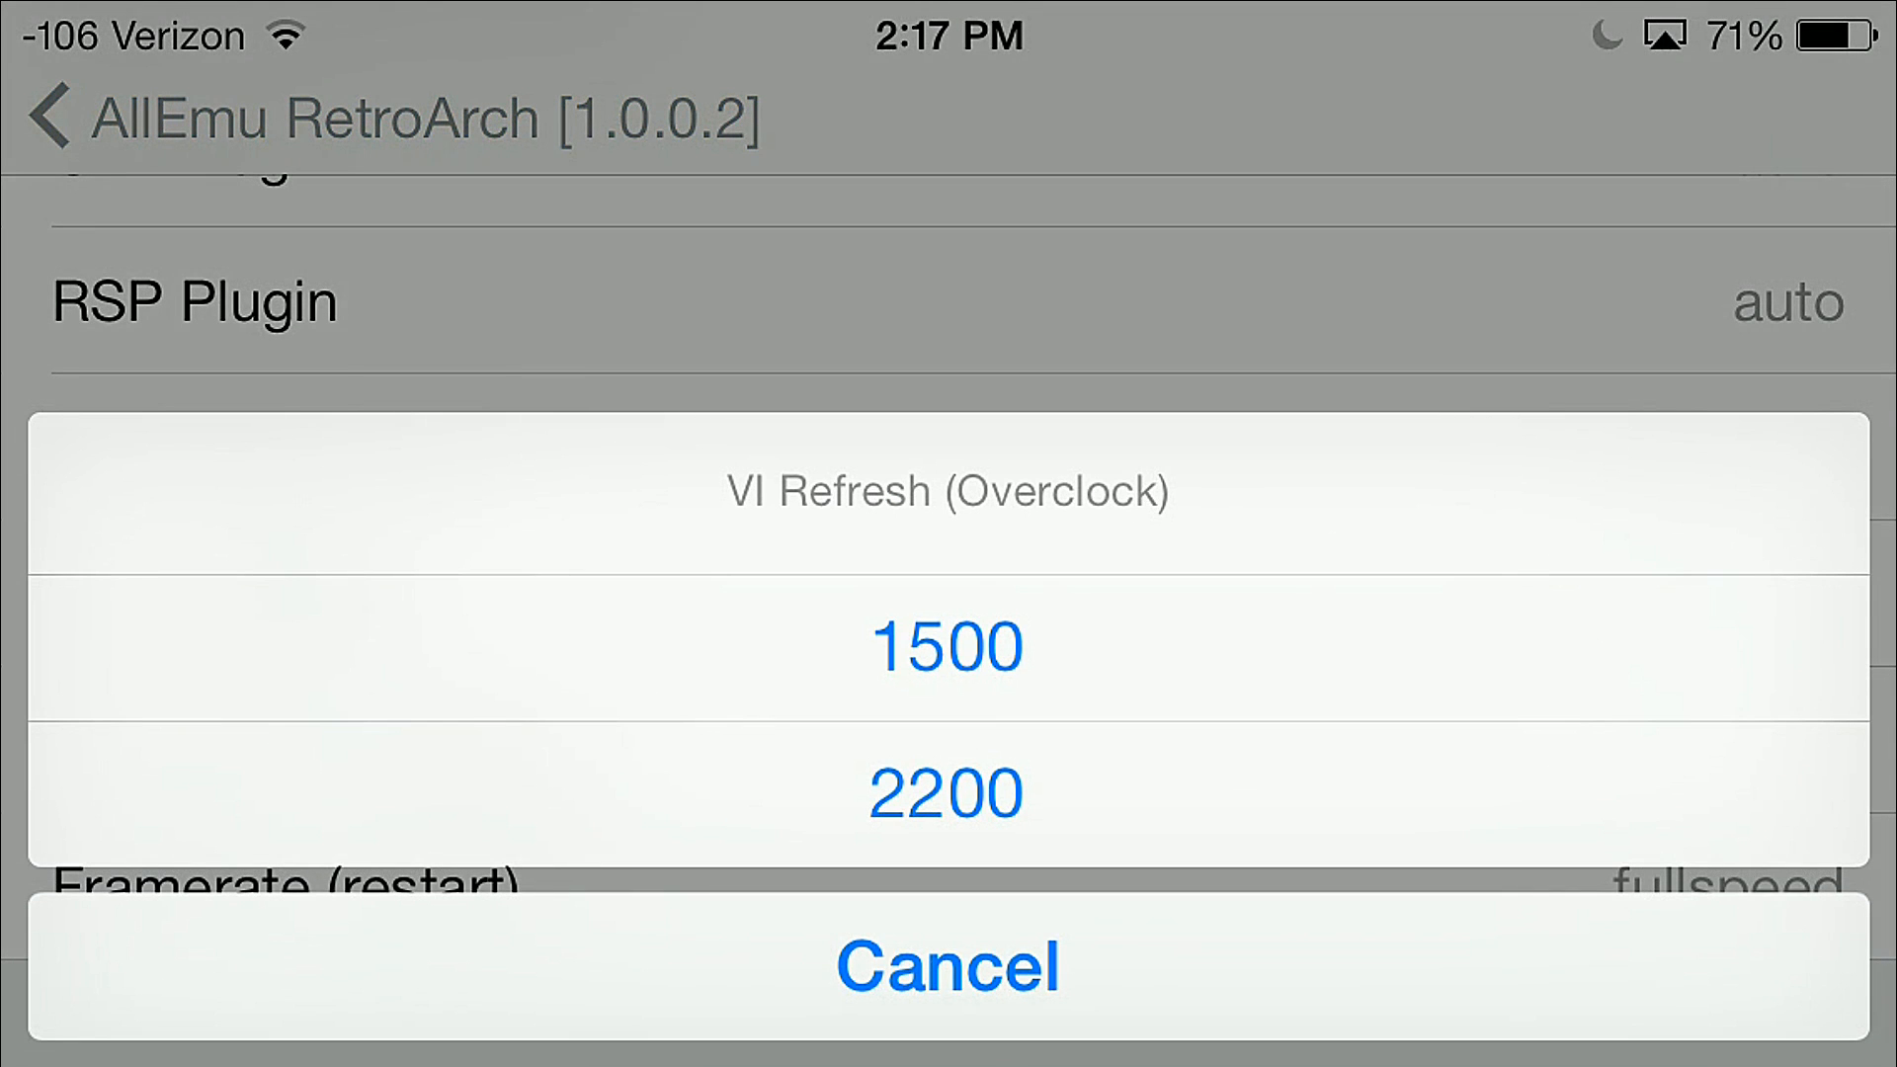
pyautogui.click(948, 796)
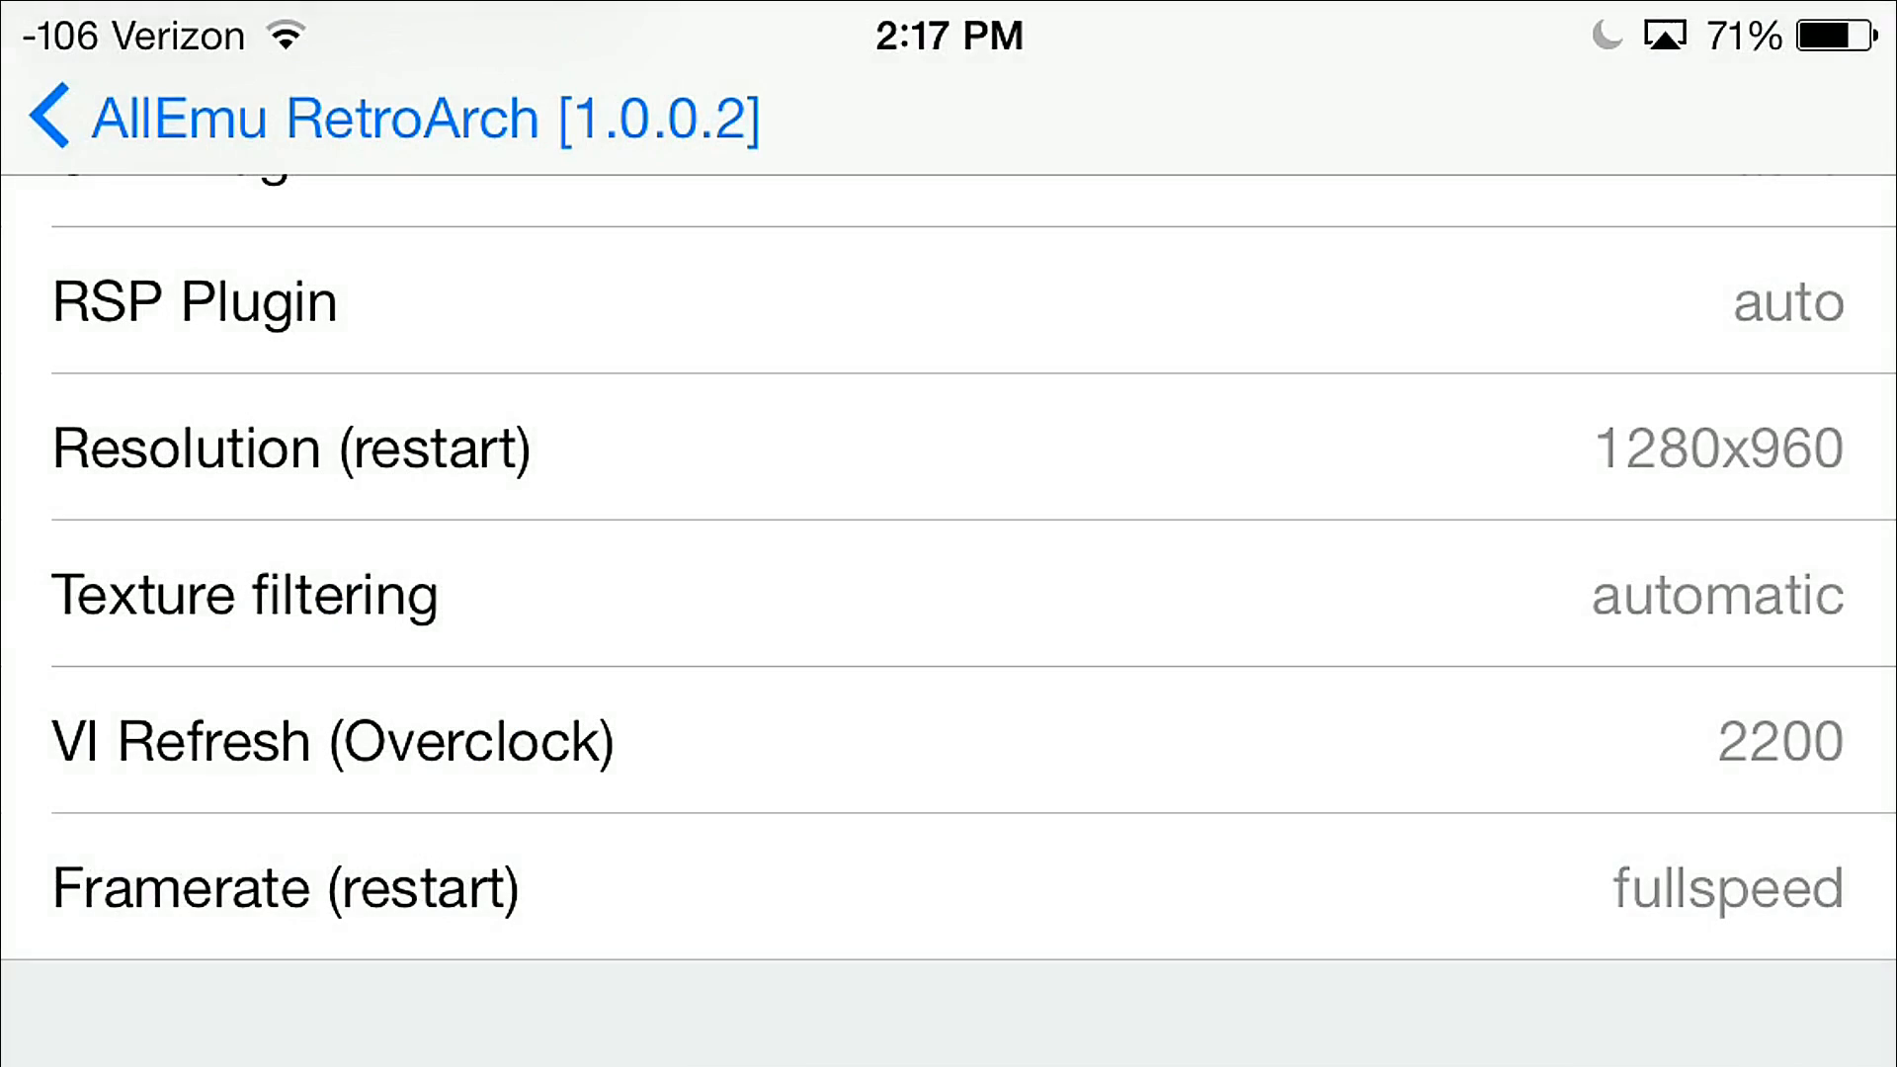
pyautogui.click(948, 886)
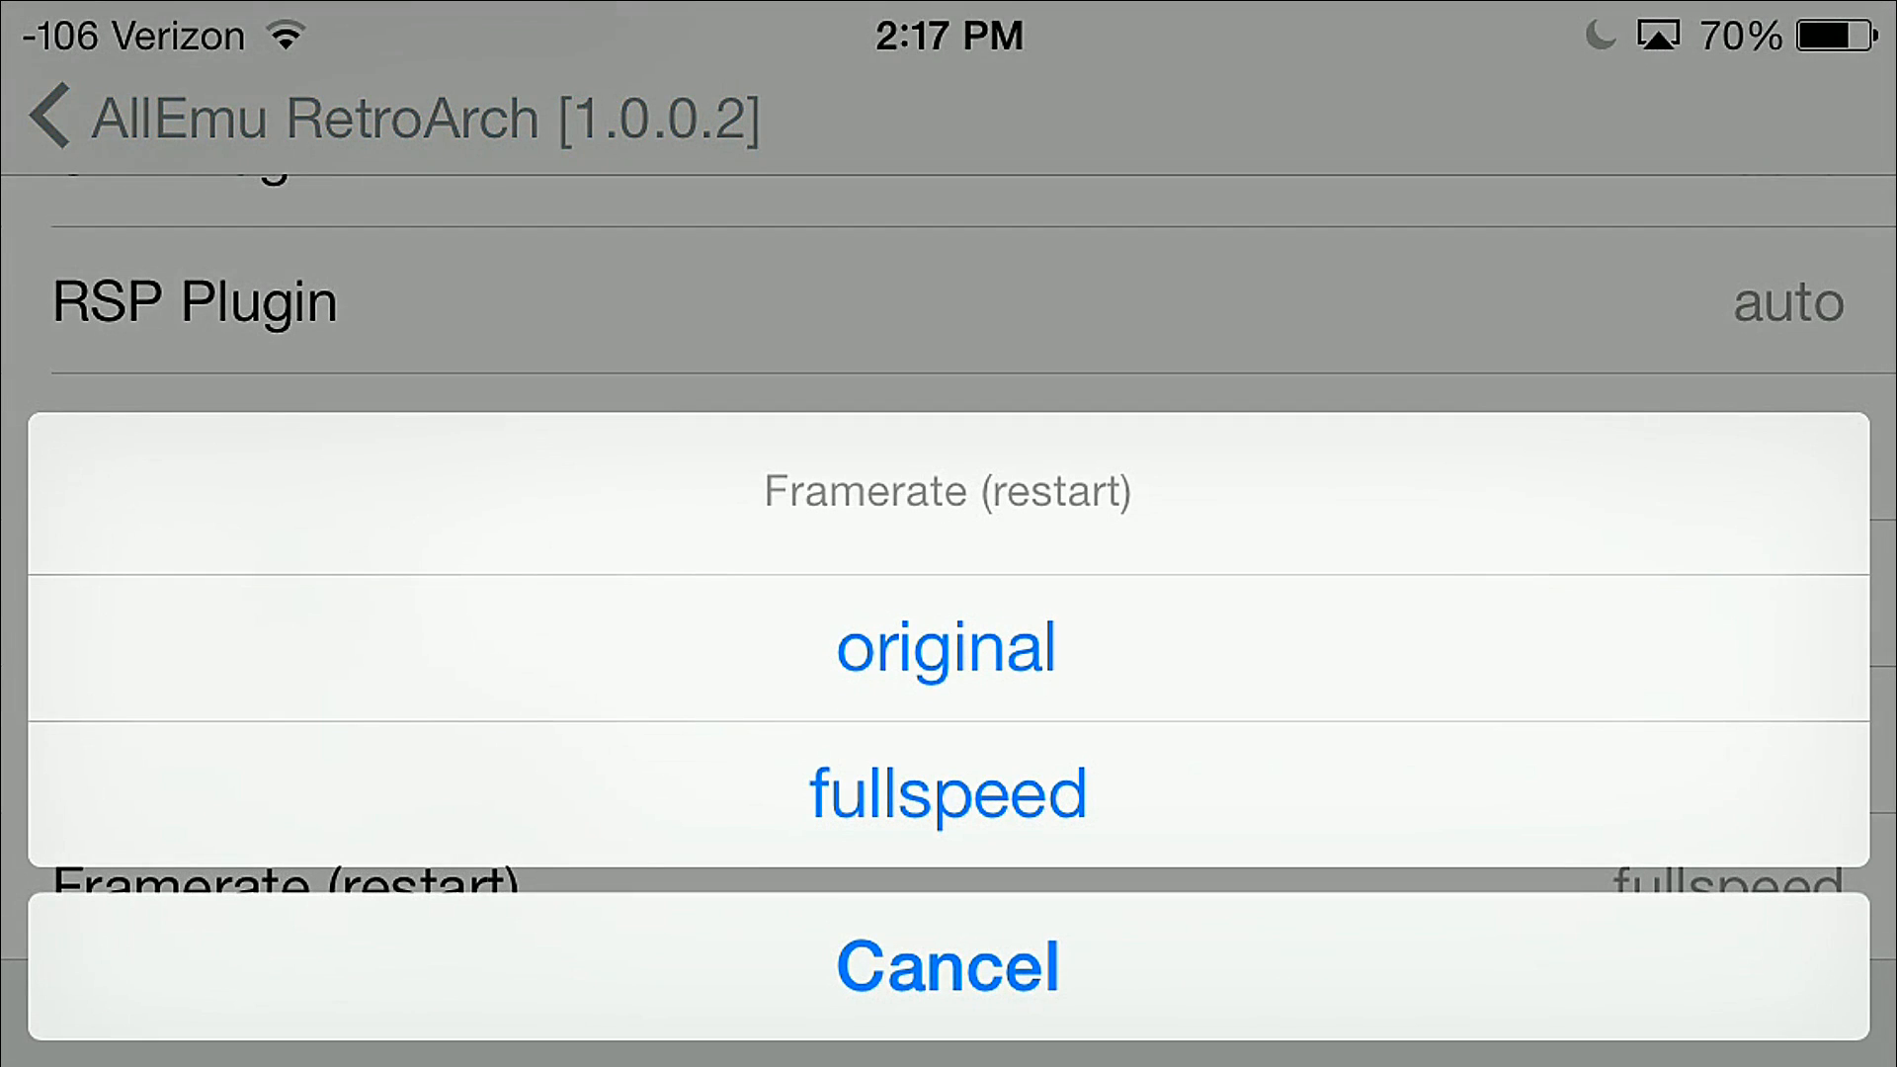
pyautogui.click(948, 796)
pyautogui.scroll(1, 948, 593)
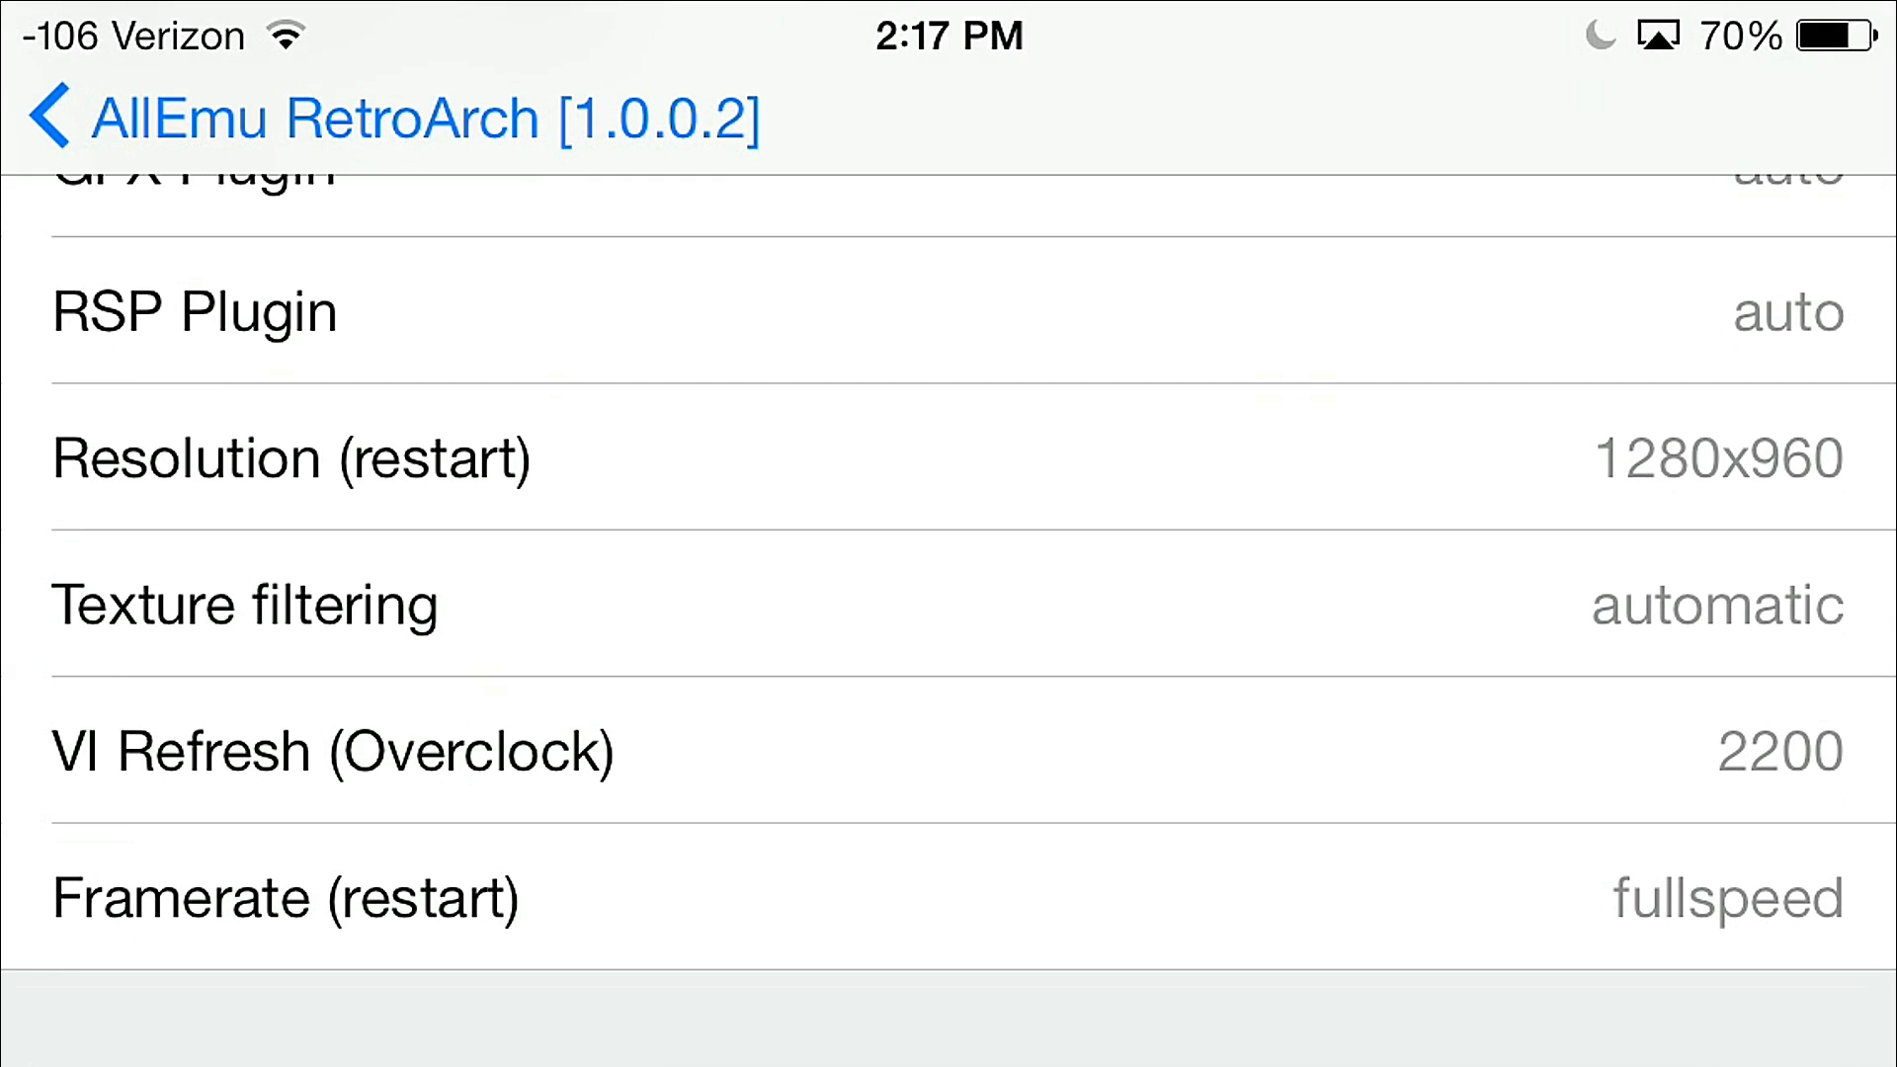
pyautogui.click(51, 117)
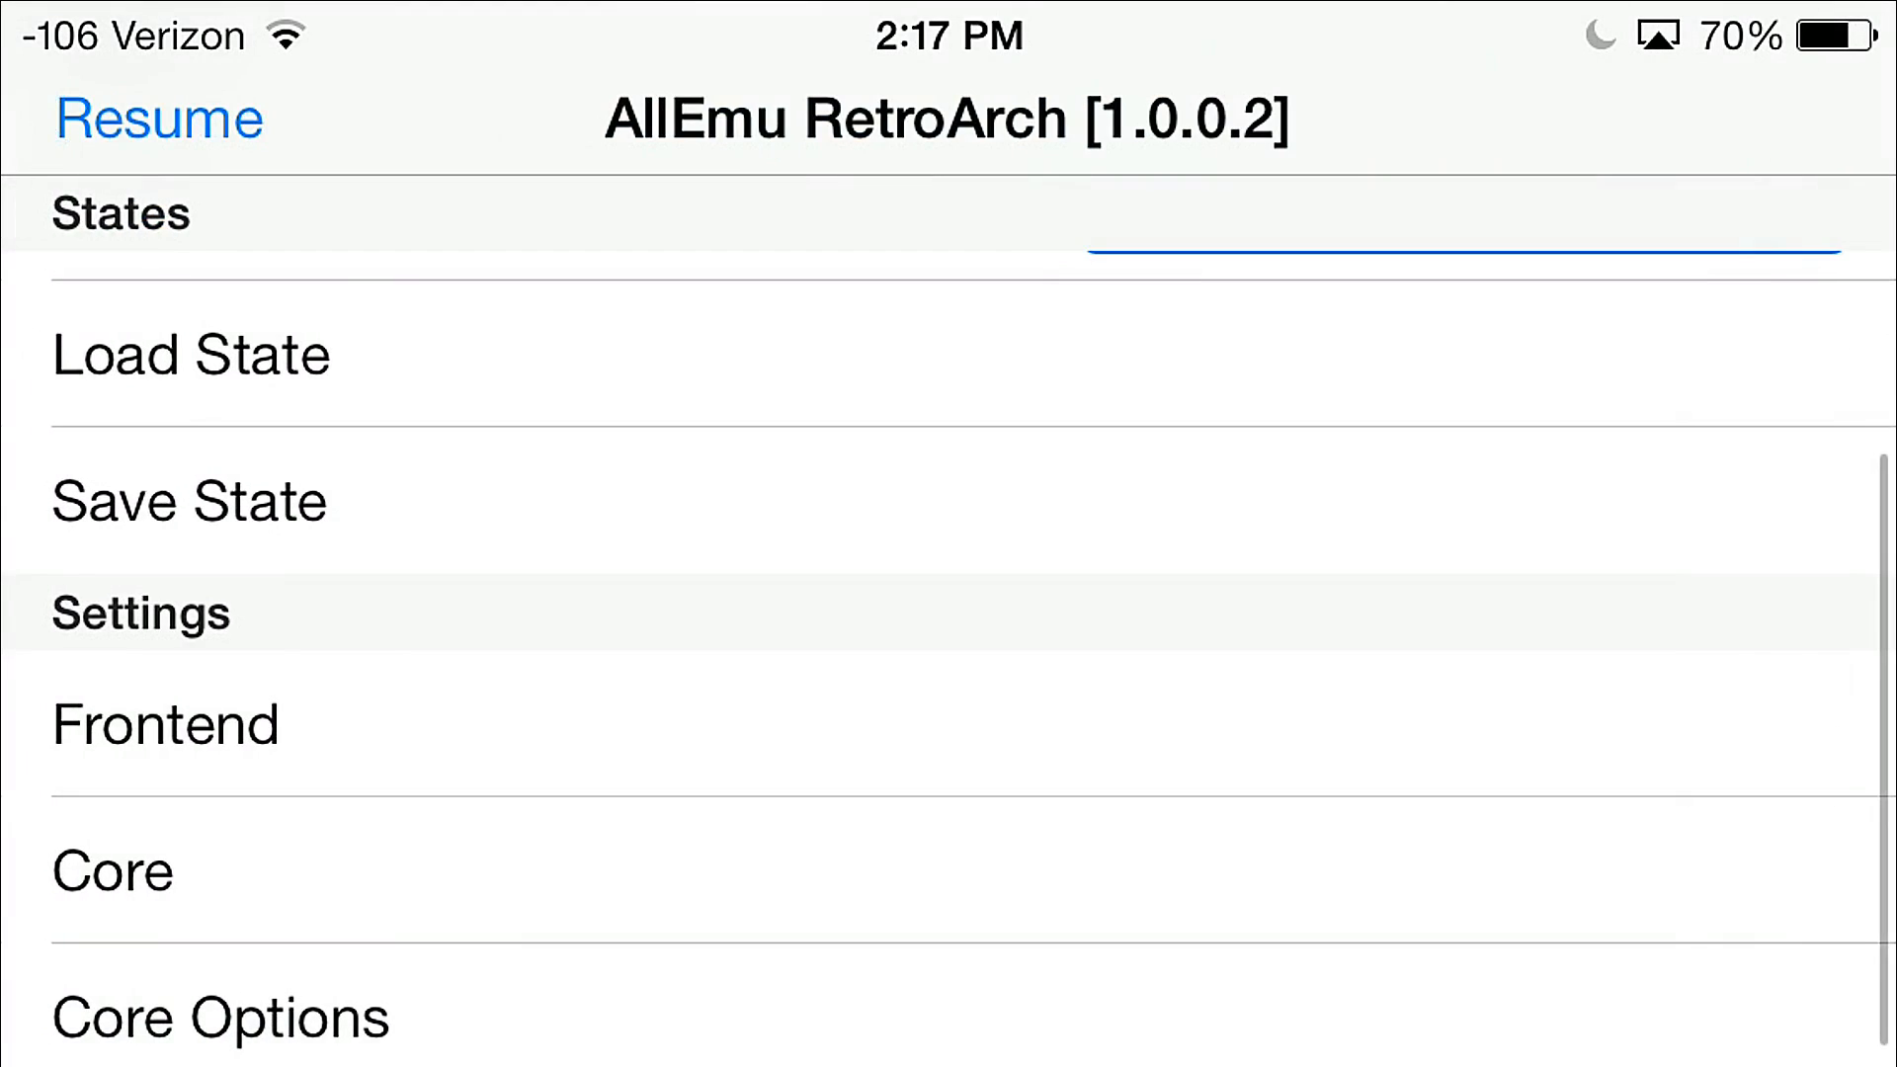
pyautogui.scroll(3, 948, 593)
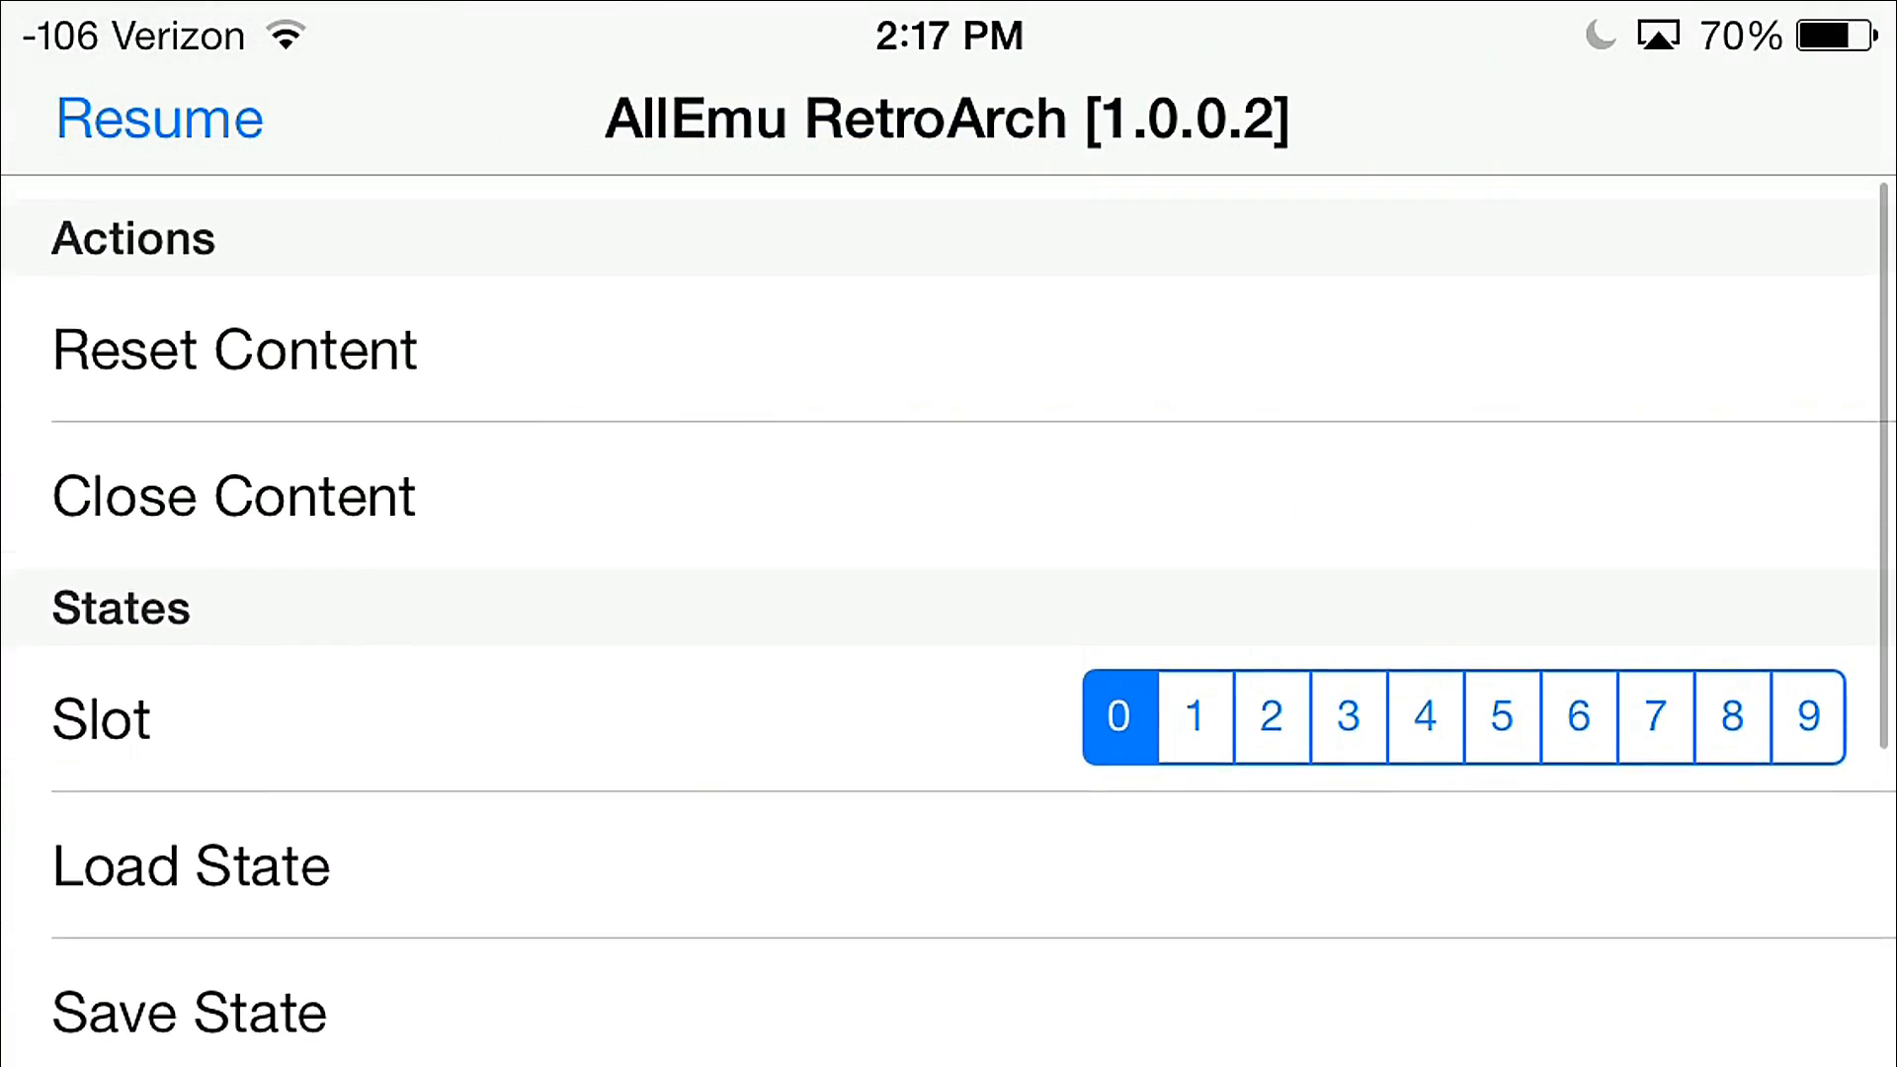
# Resume Super Mario 64 at file select, move the glove cursor, and bring up the quick menu.
pyautogui.click(159, 119)
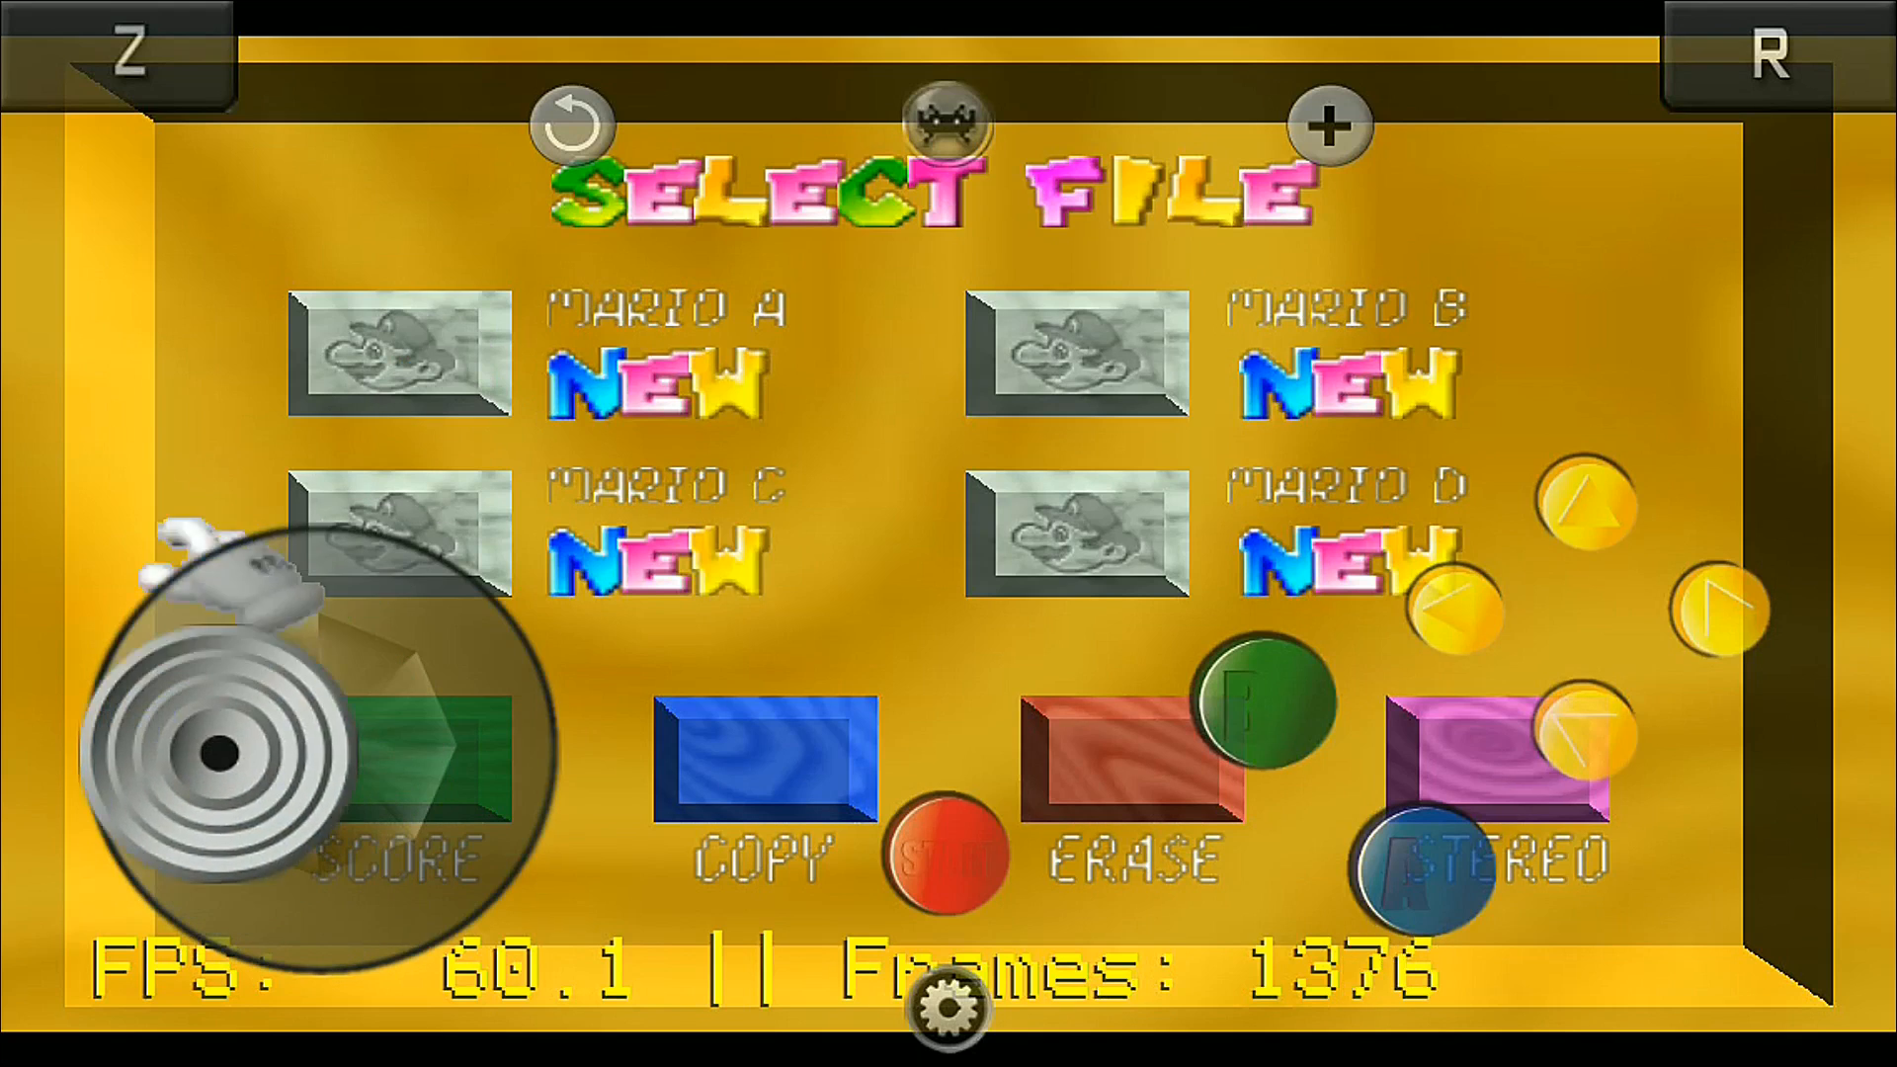
pyautogui.moveTo(466, 764)
pyautogui.mouseDown()
pyautogui.moveTo(267, 727)
pyautogui.moveTo(353, 842)
pyautogui.moveTo(319, 749)
pyautogui.mouseUp()
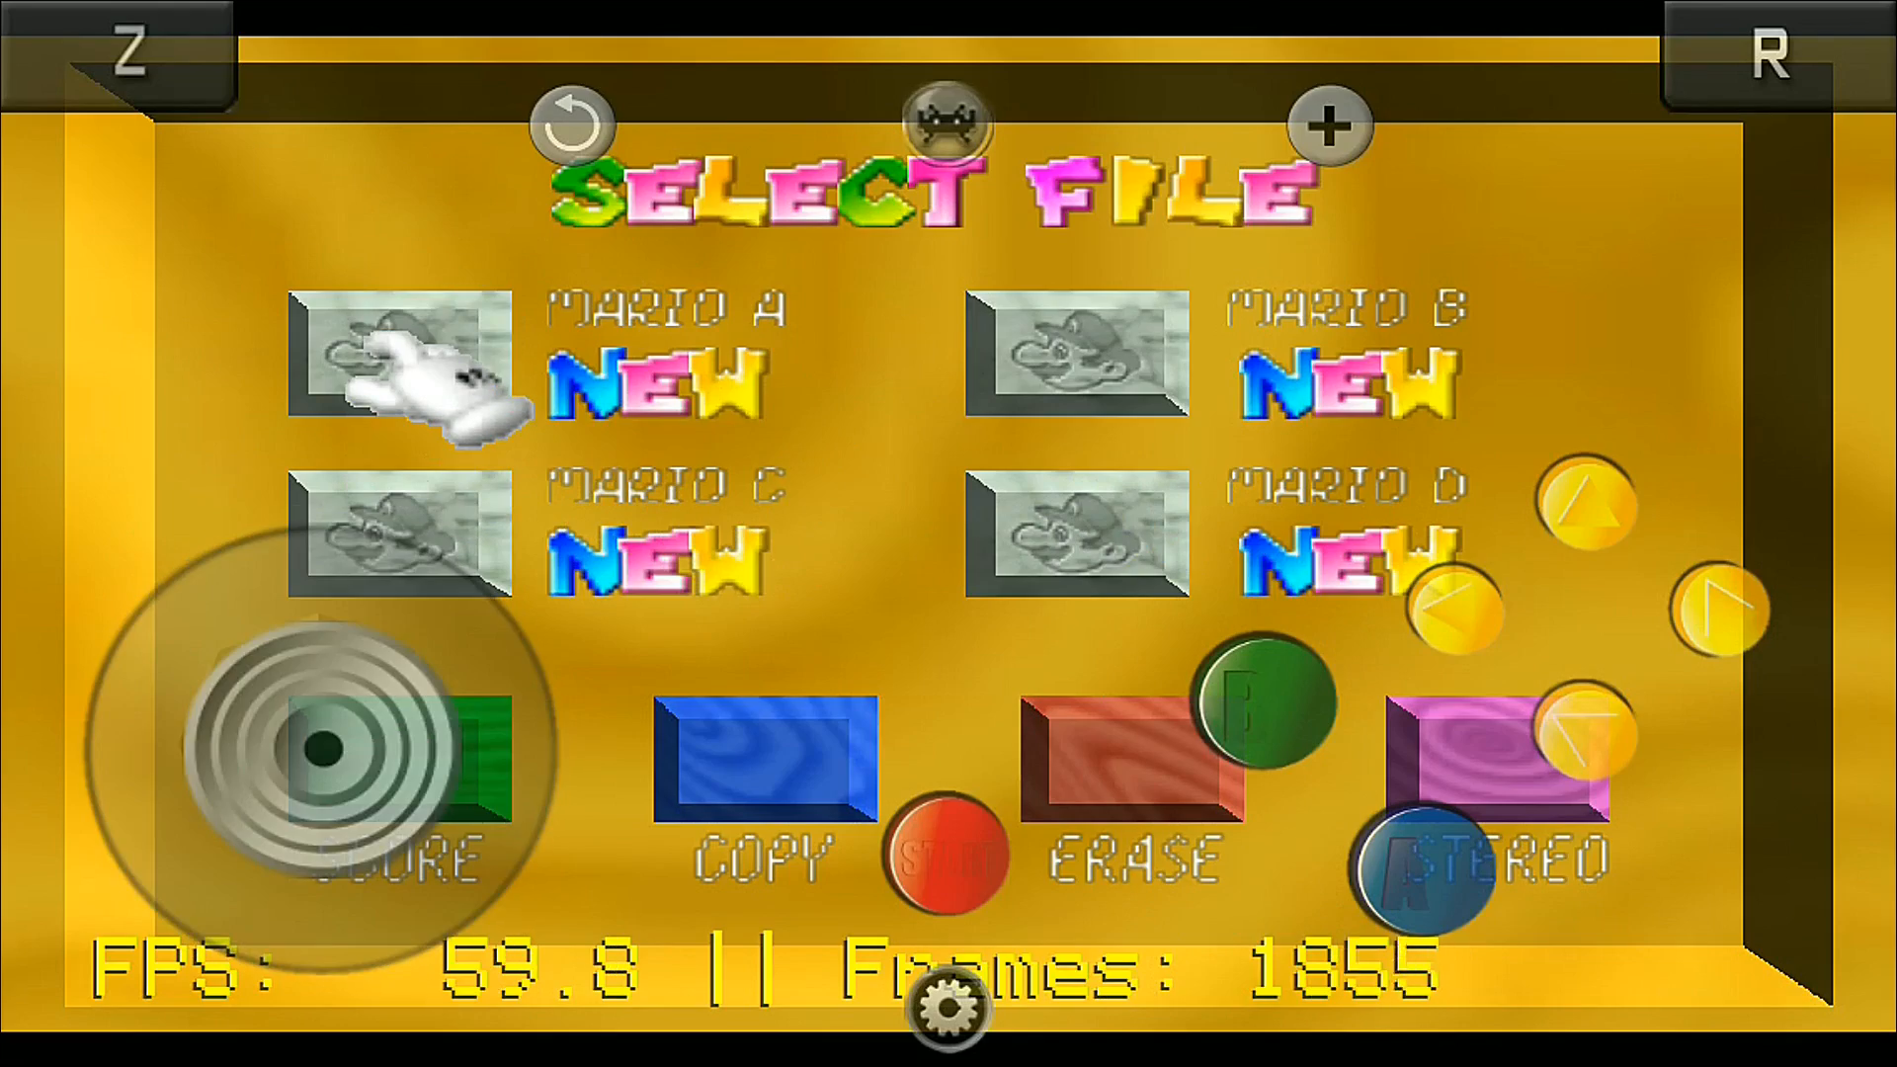
pyautogui.click(949, 1000)
# Load the slot 0 save state, run and jump Mario with the analog stick, then bring up the pause menu.
pyautogui.click(638, 198)
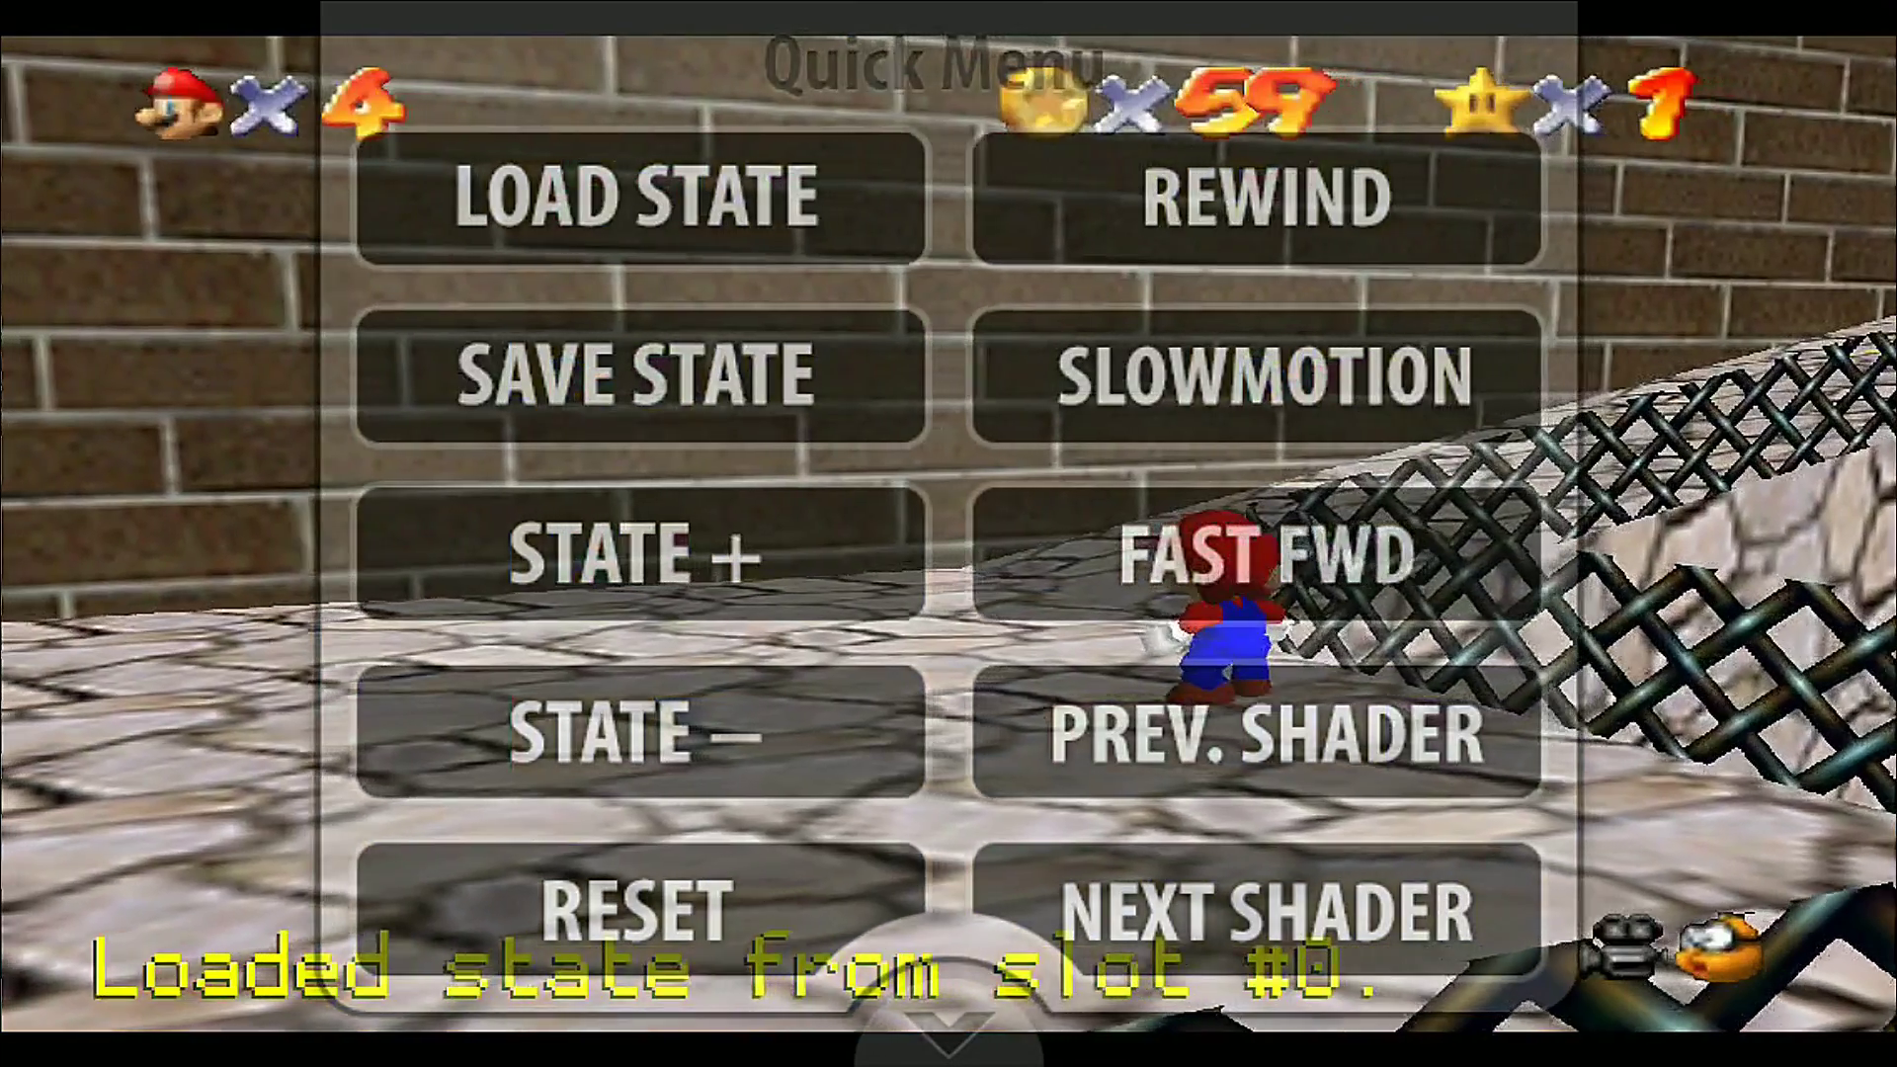
pyautogui.click(950, 1001)
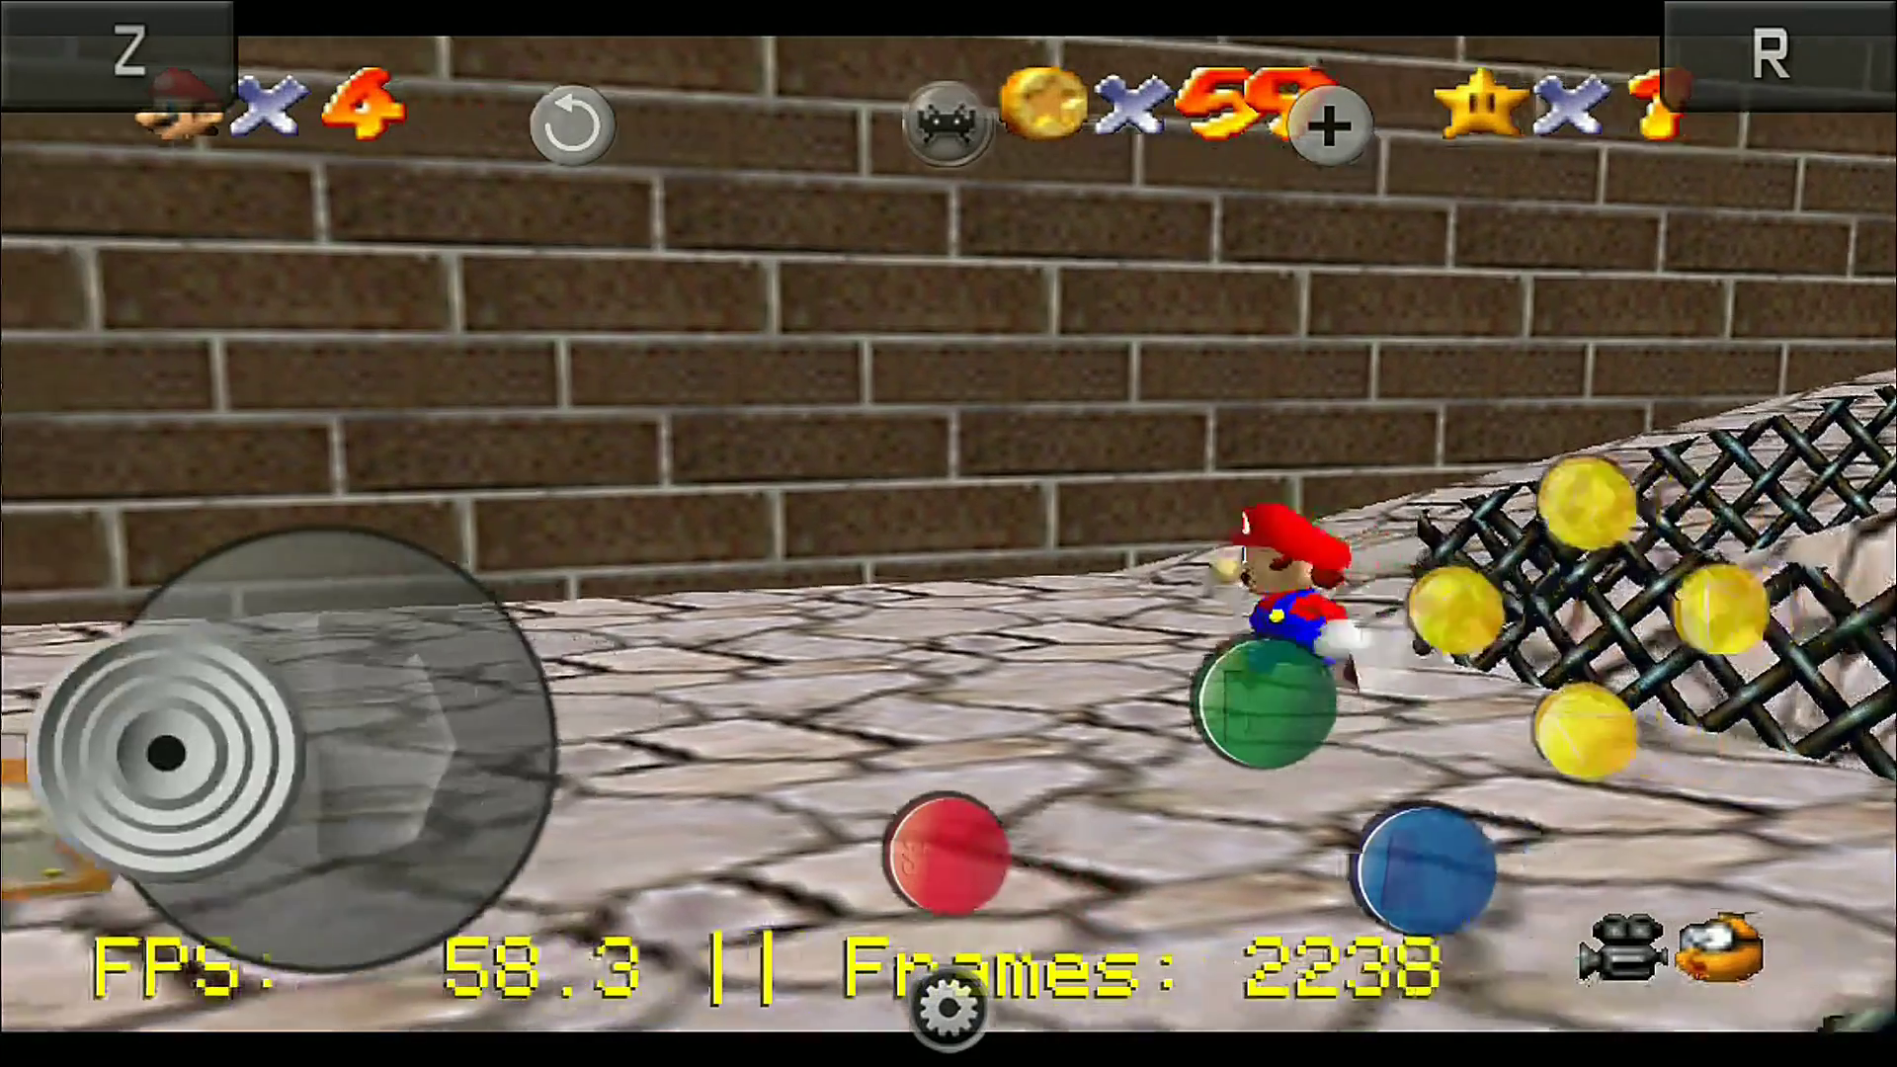
pyautogui.moveTo(327, 741)
pyautogui.mouseDown()
pyautogui.moveTo(289, 890)
pyautogui.moveTo(326, 742)
pyautogui.mouseUp()
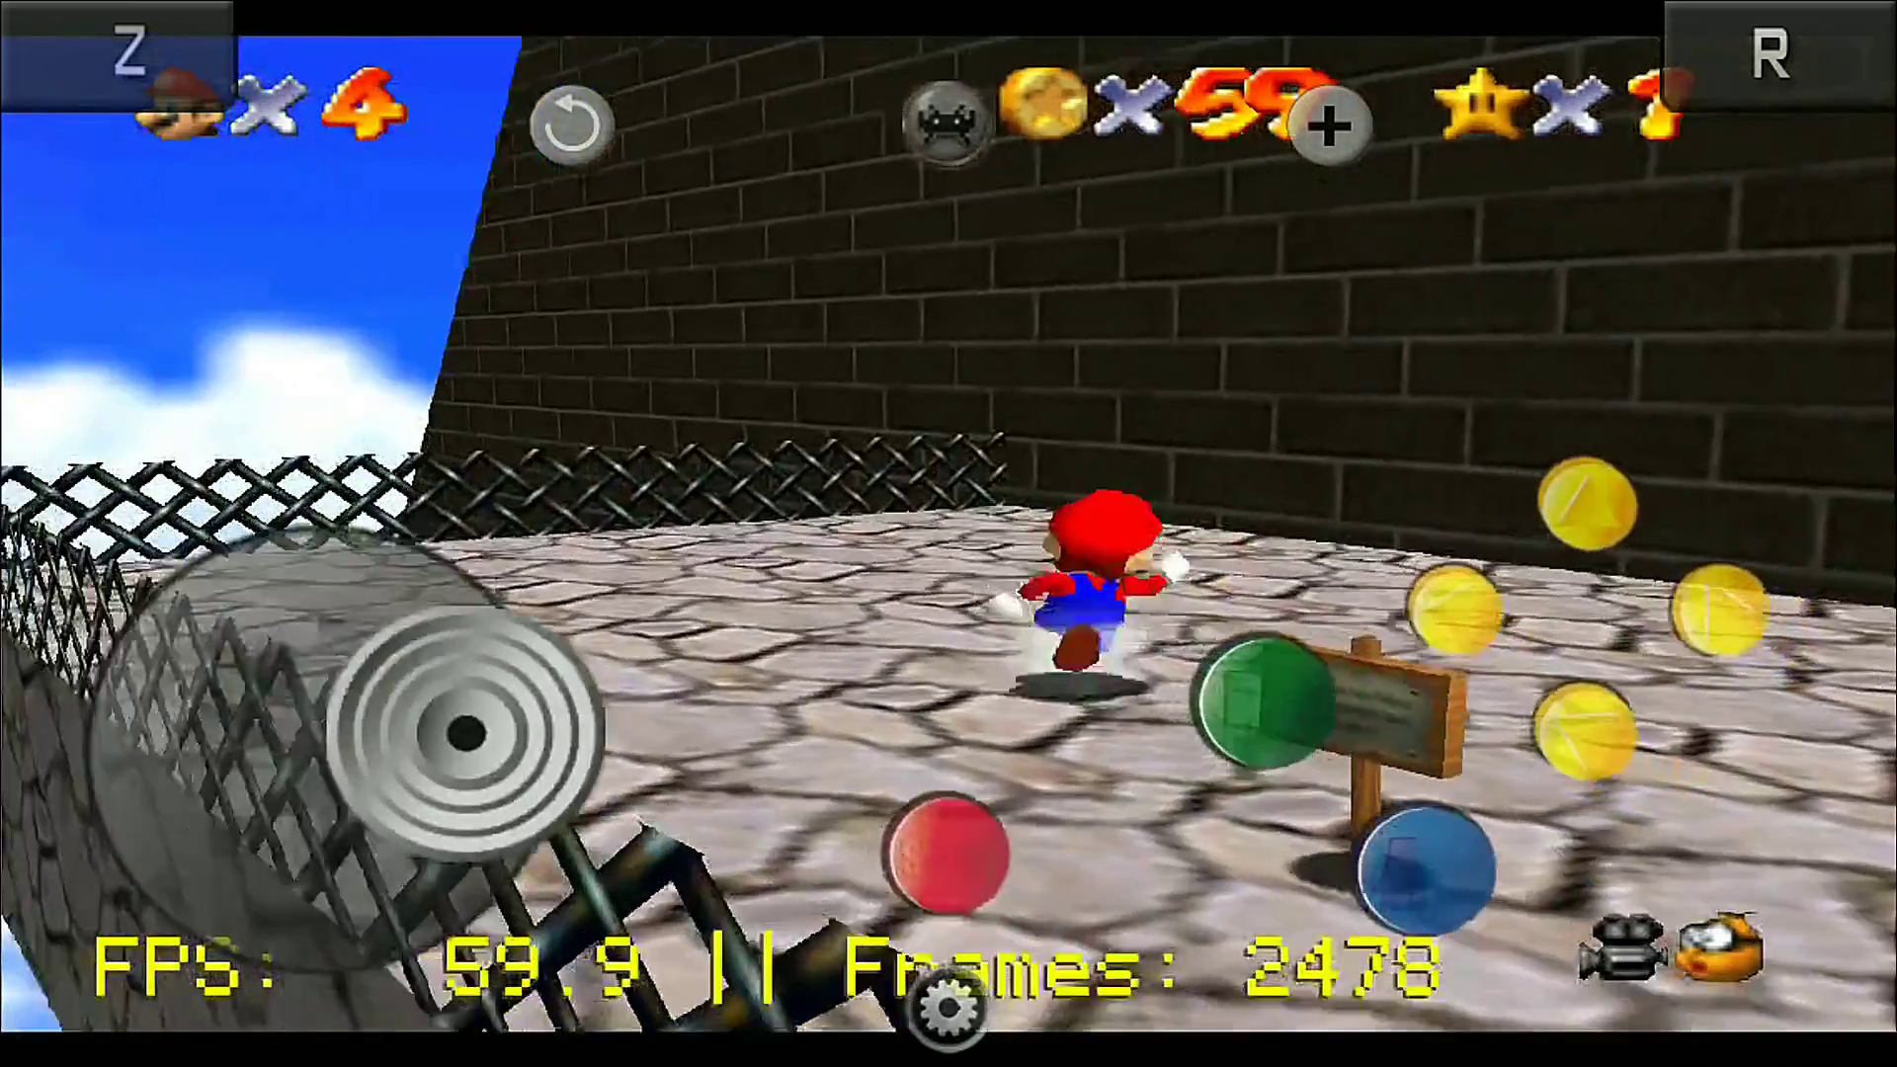
pyautogui.moveTo(326, 740)
pyautogui.mouseDown()
pyautogui.moveTo(445, 837)
pyautogui.moveTo(326, 741)
pyautogui.mouseUp()
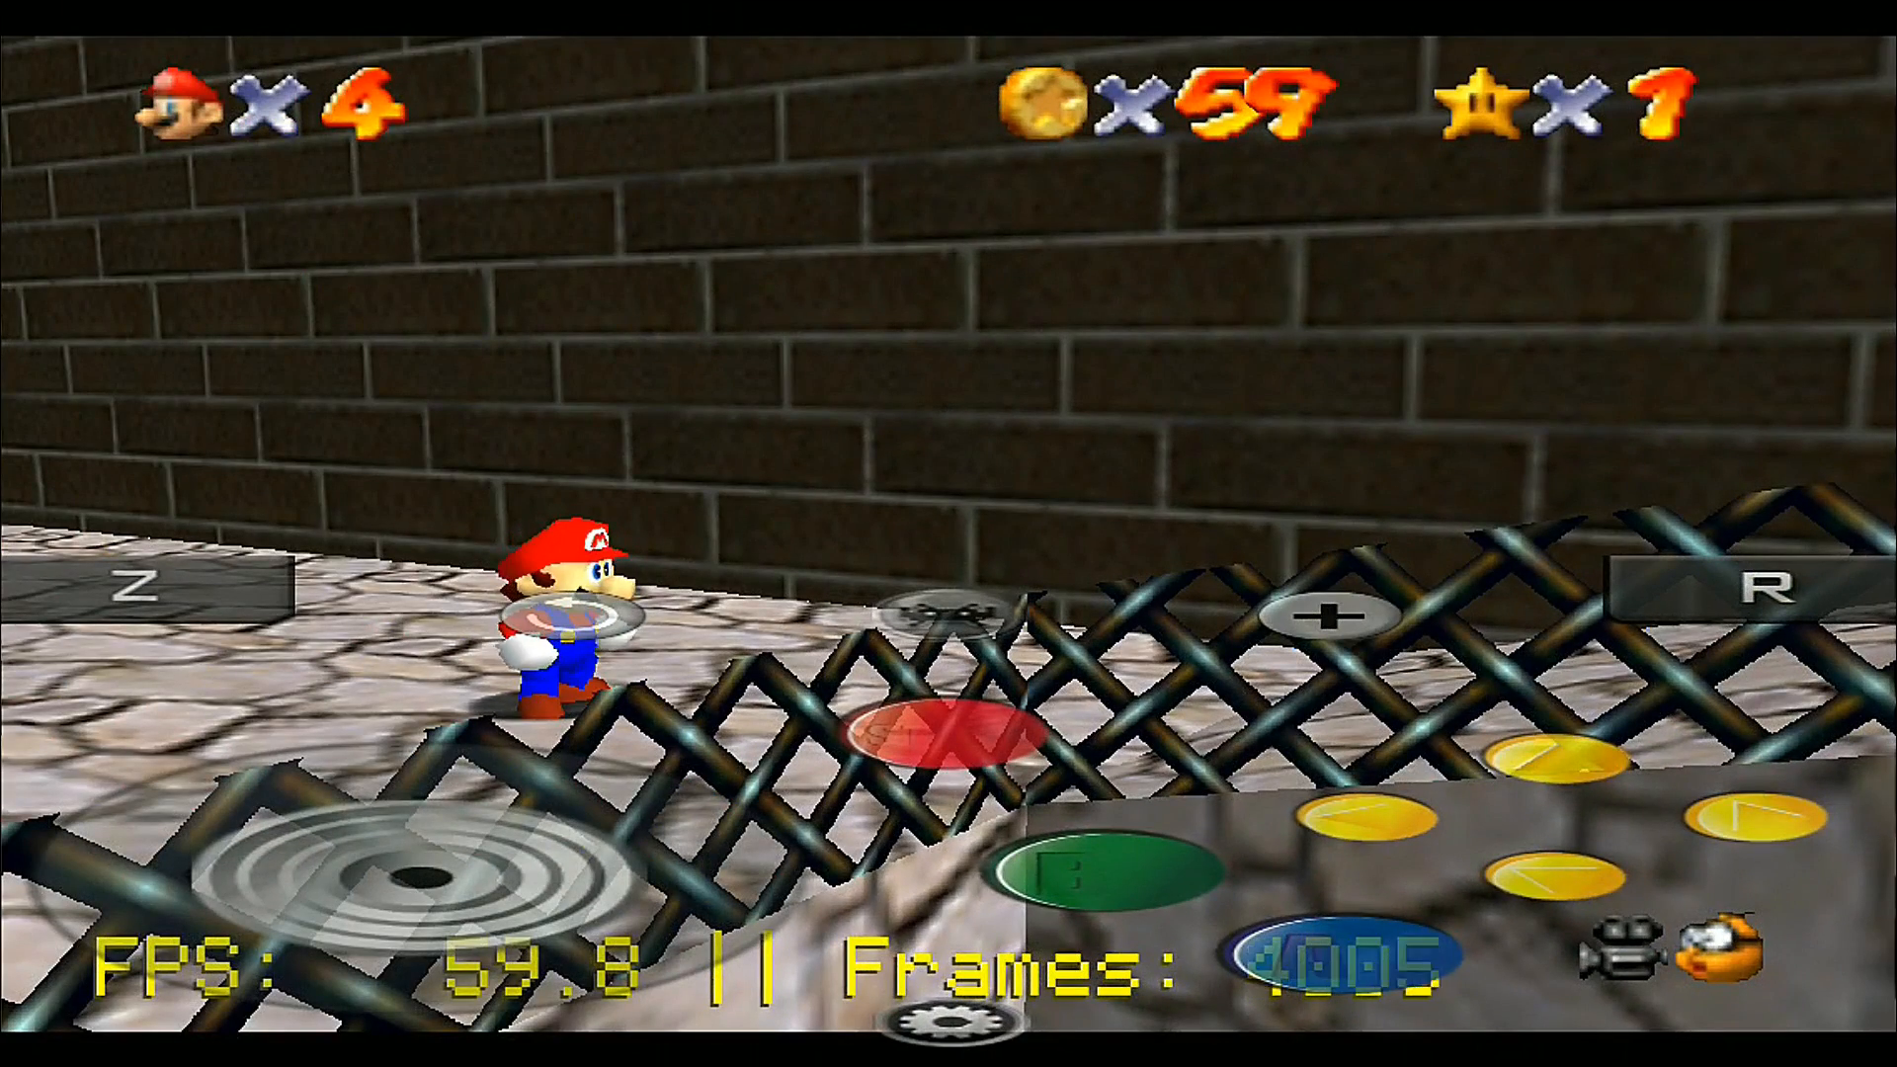
pyautogui.click(129, 52)
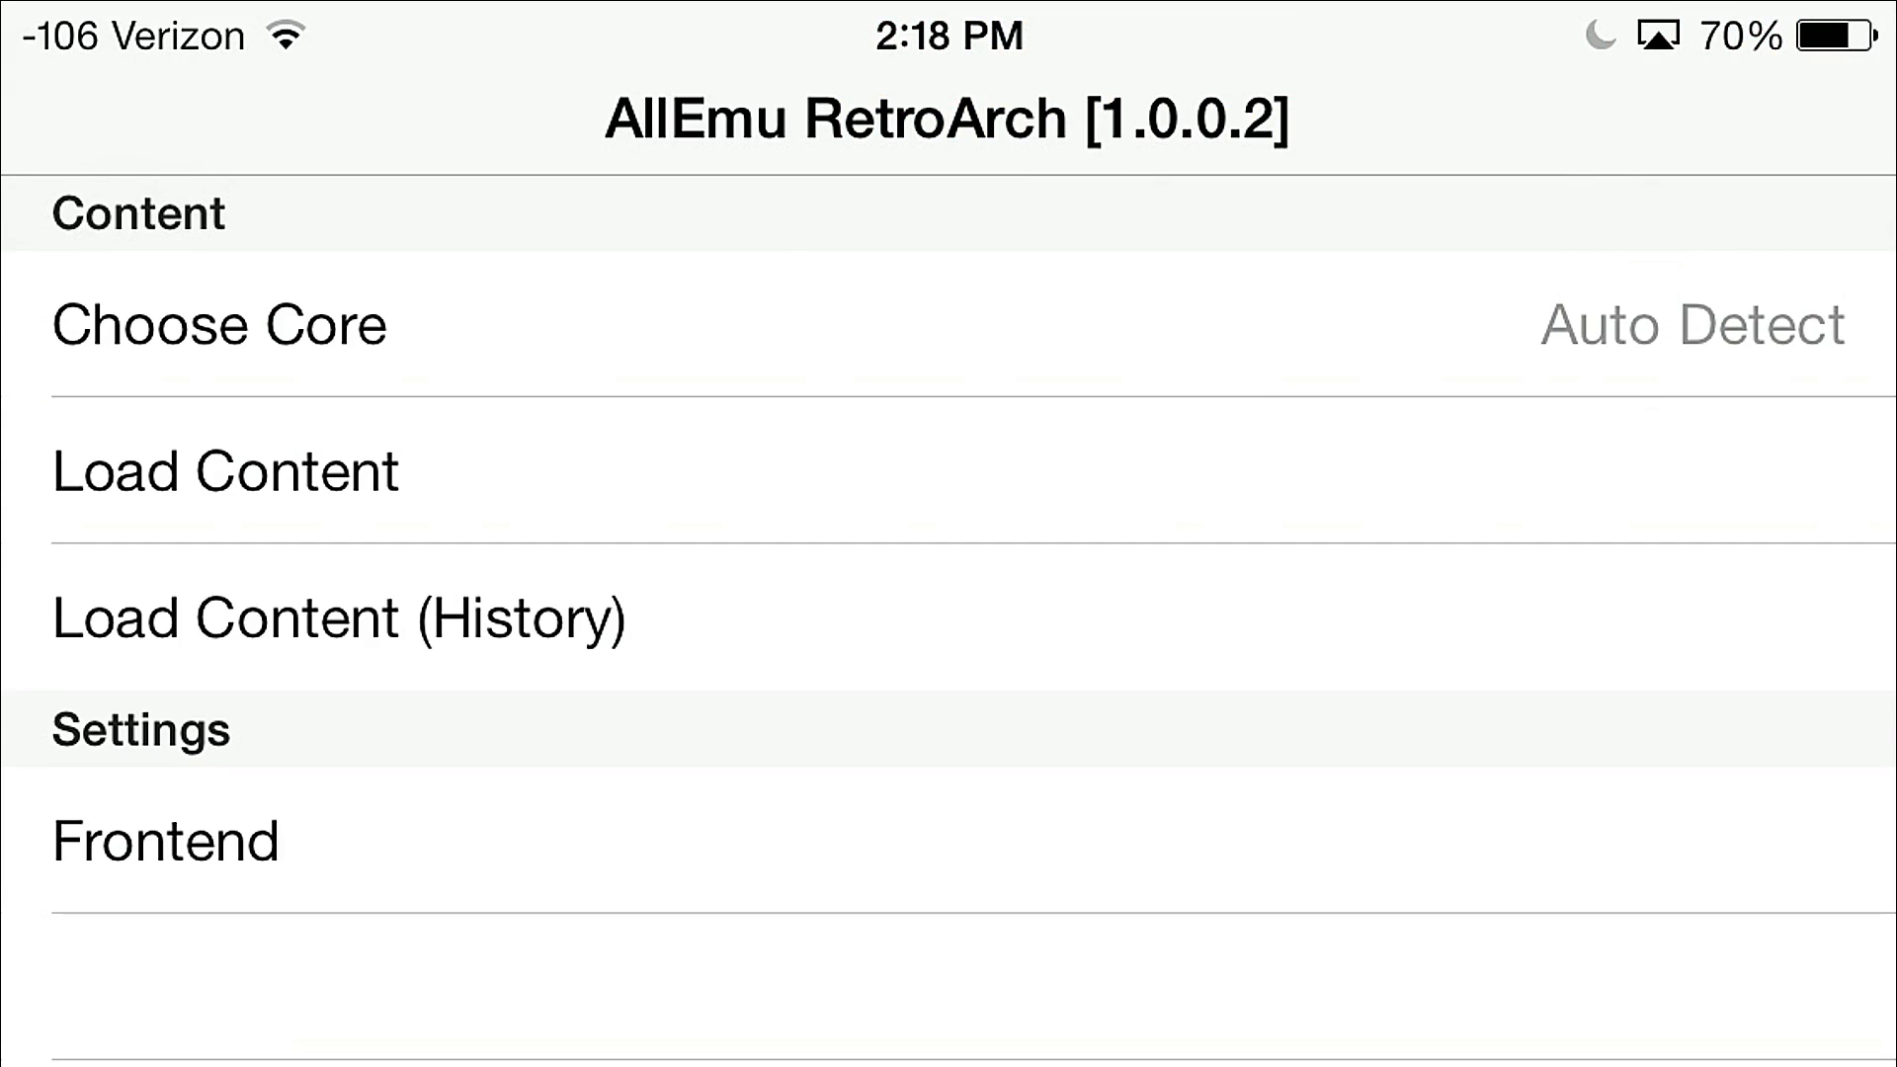
pyautogui.click(226, 471)
pyautogui.scroll(-2, 948, 594)
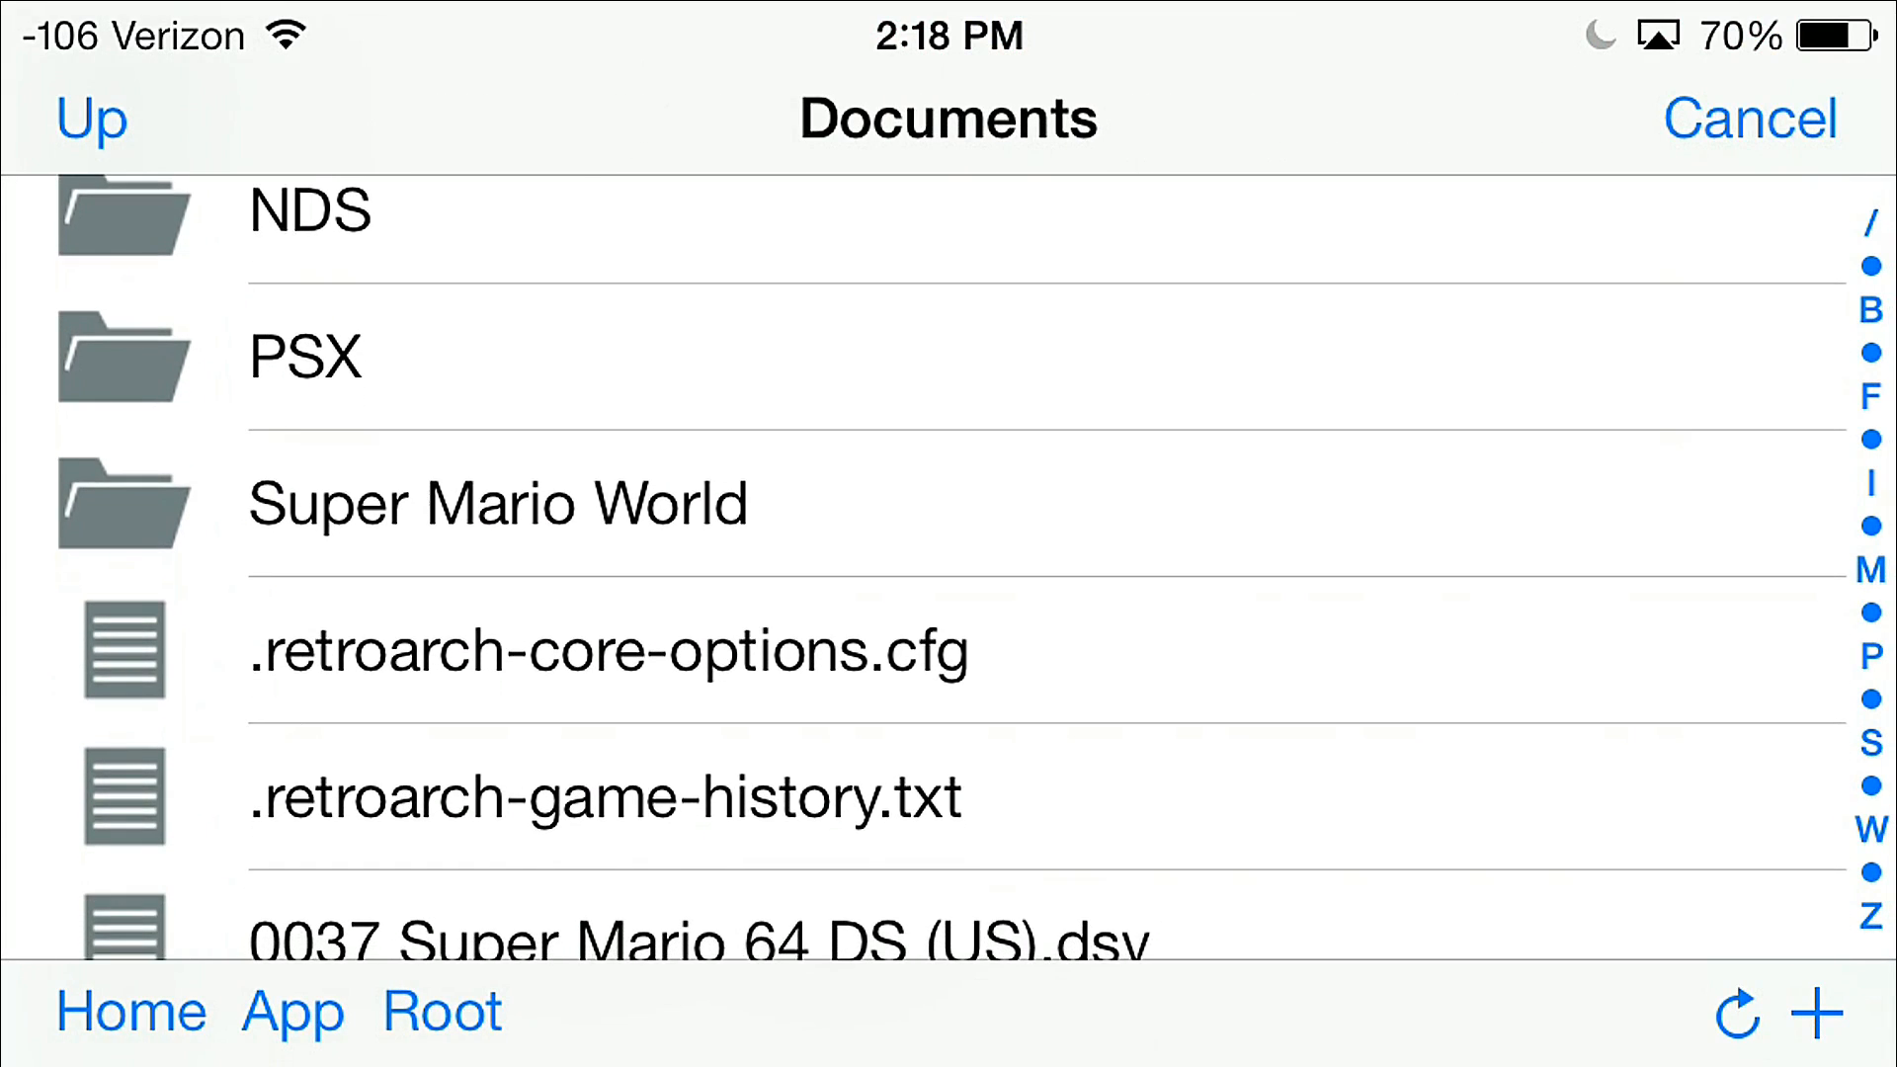
pyautogui.scroll(-2, 949, 594)
pyautogui.scroll(4, 949, 593)
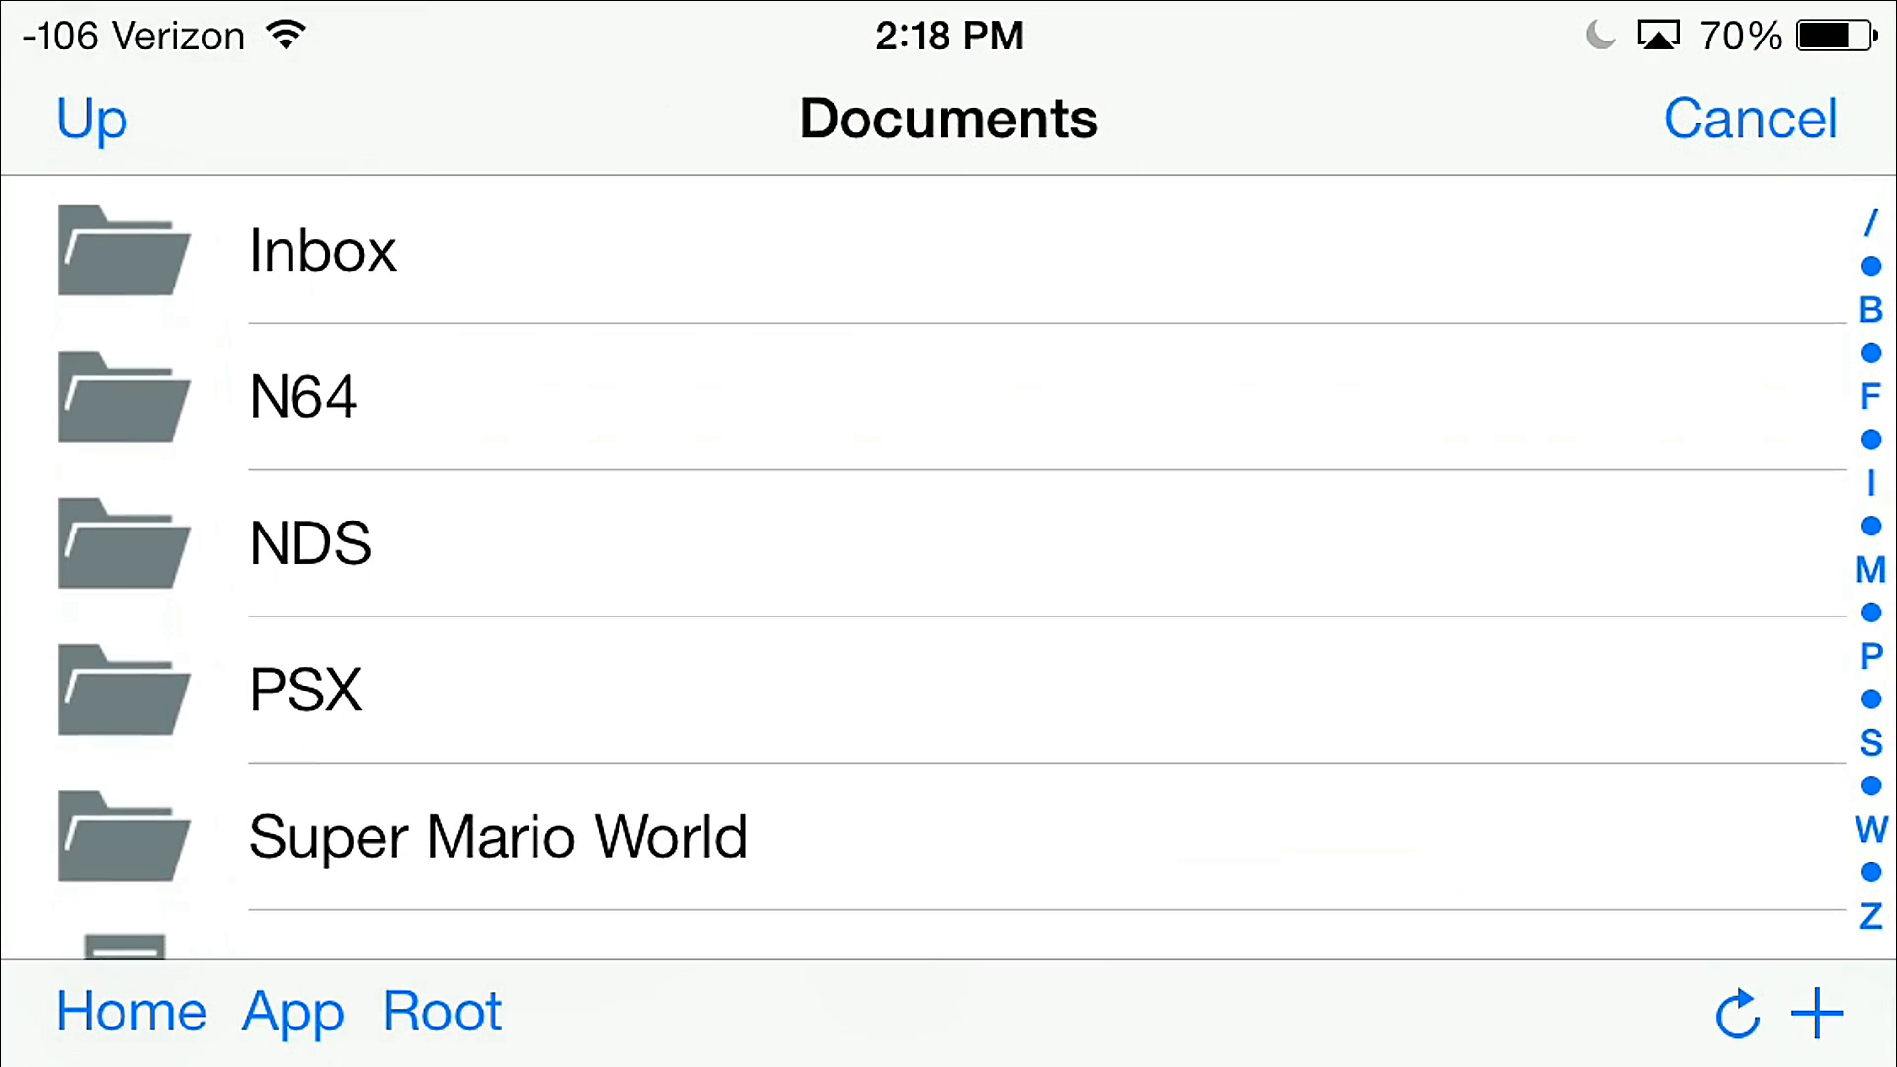
pyautogui.click(1750, 120)
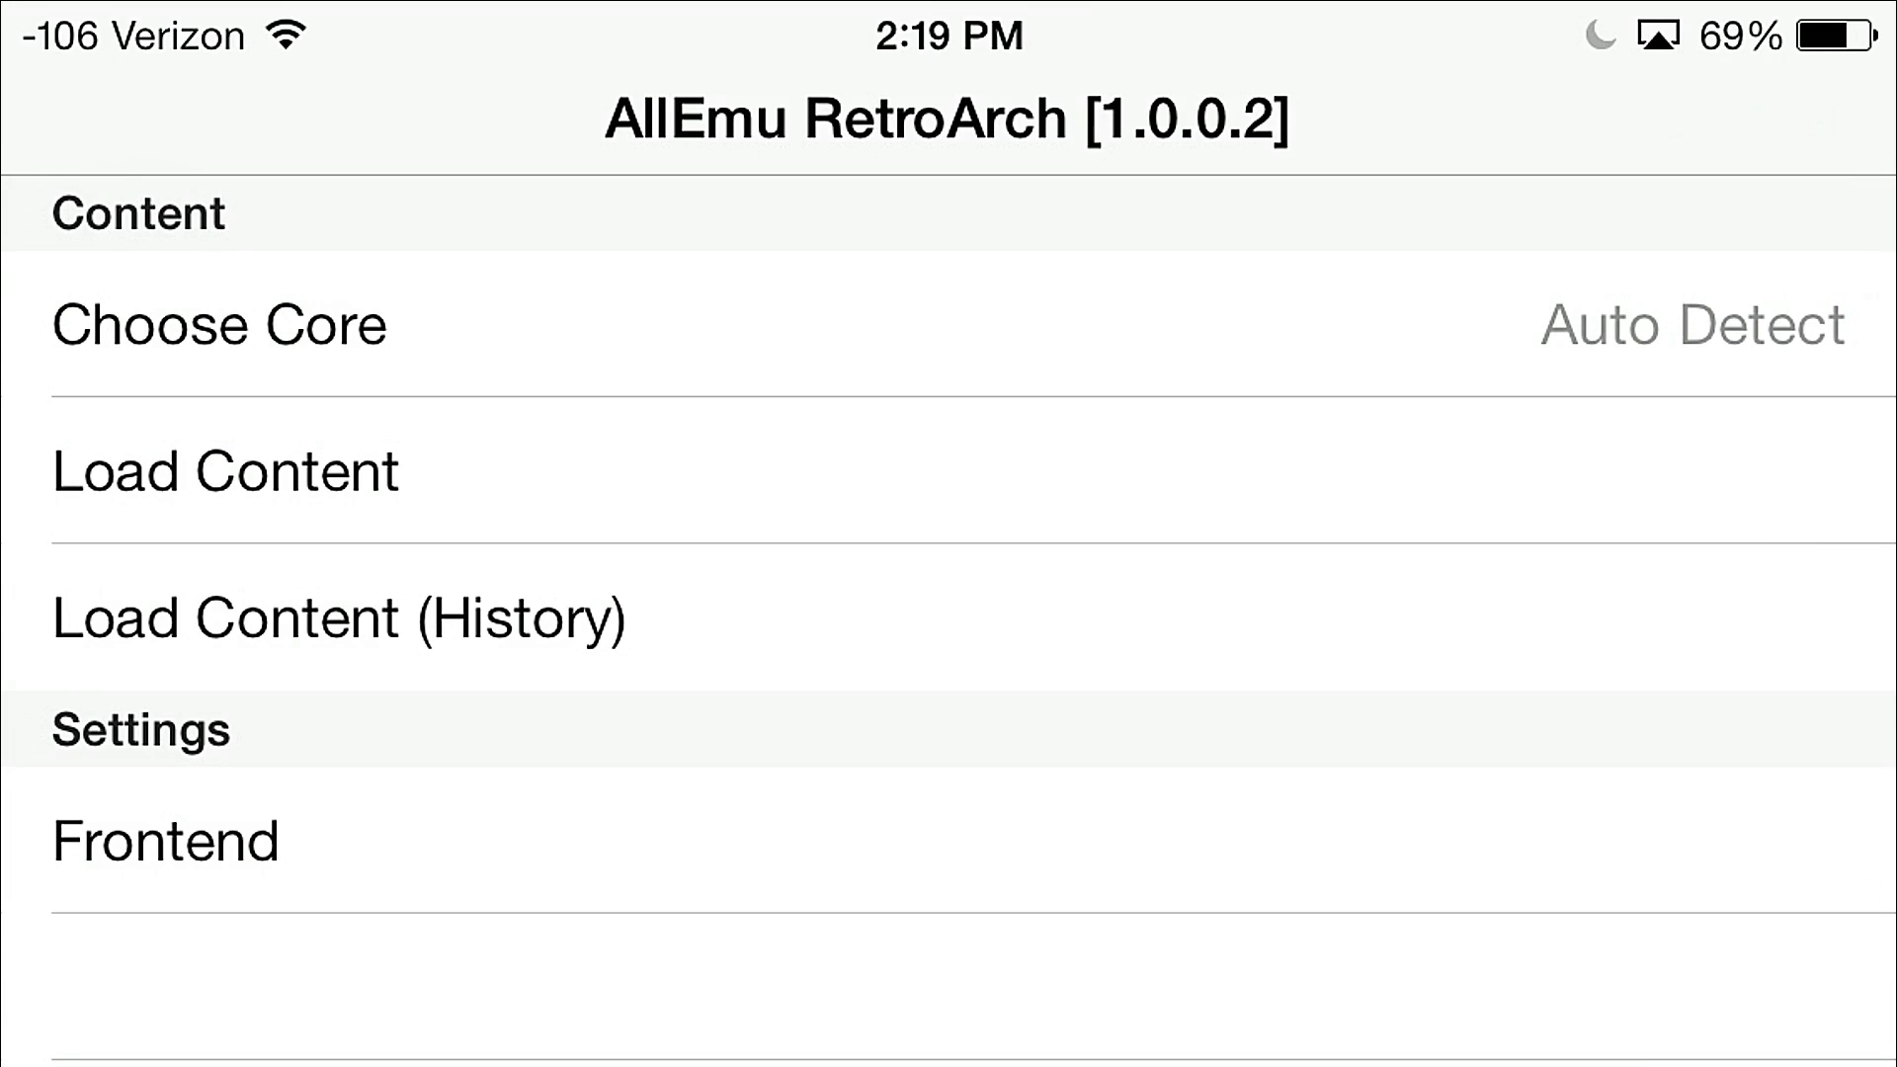
pyautogui.click(225, 471)
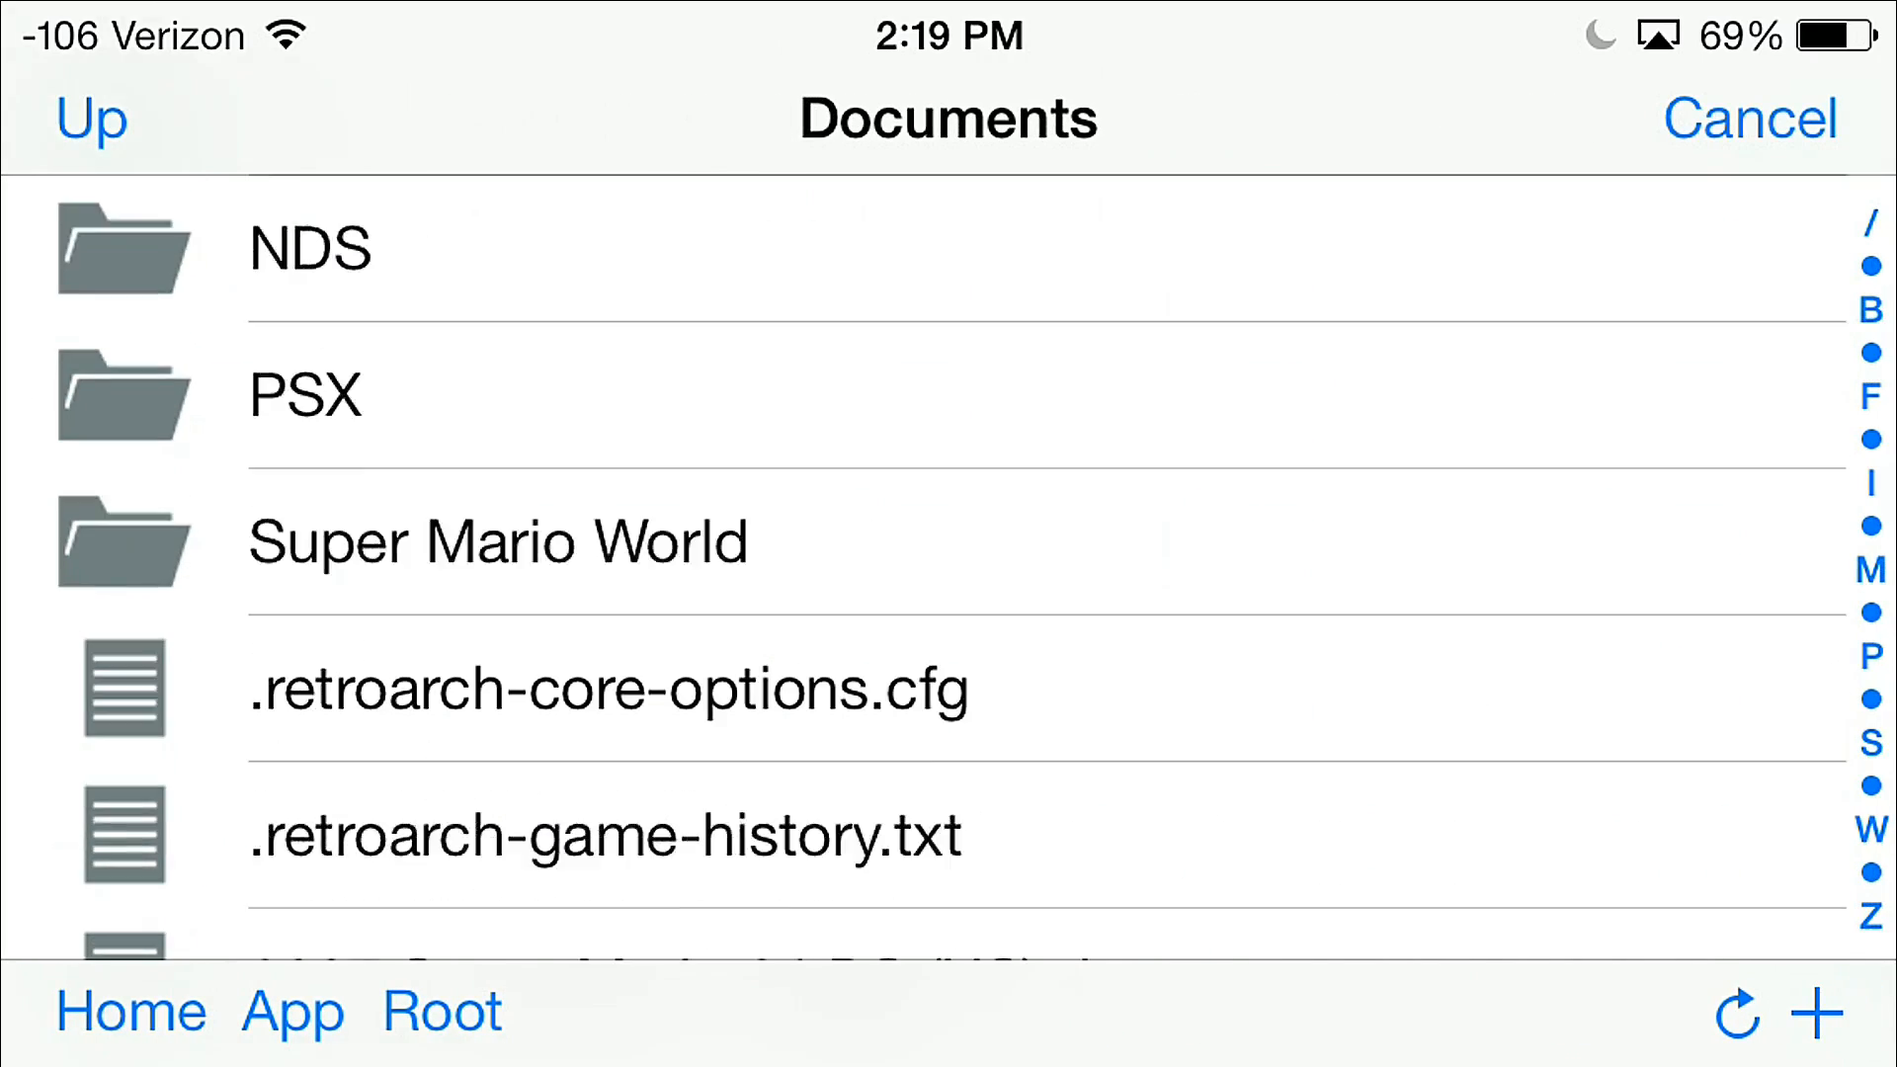
pyautogui.click(302, 335)
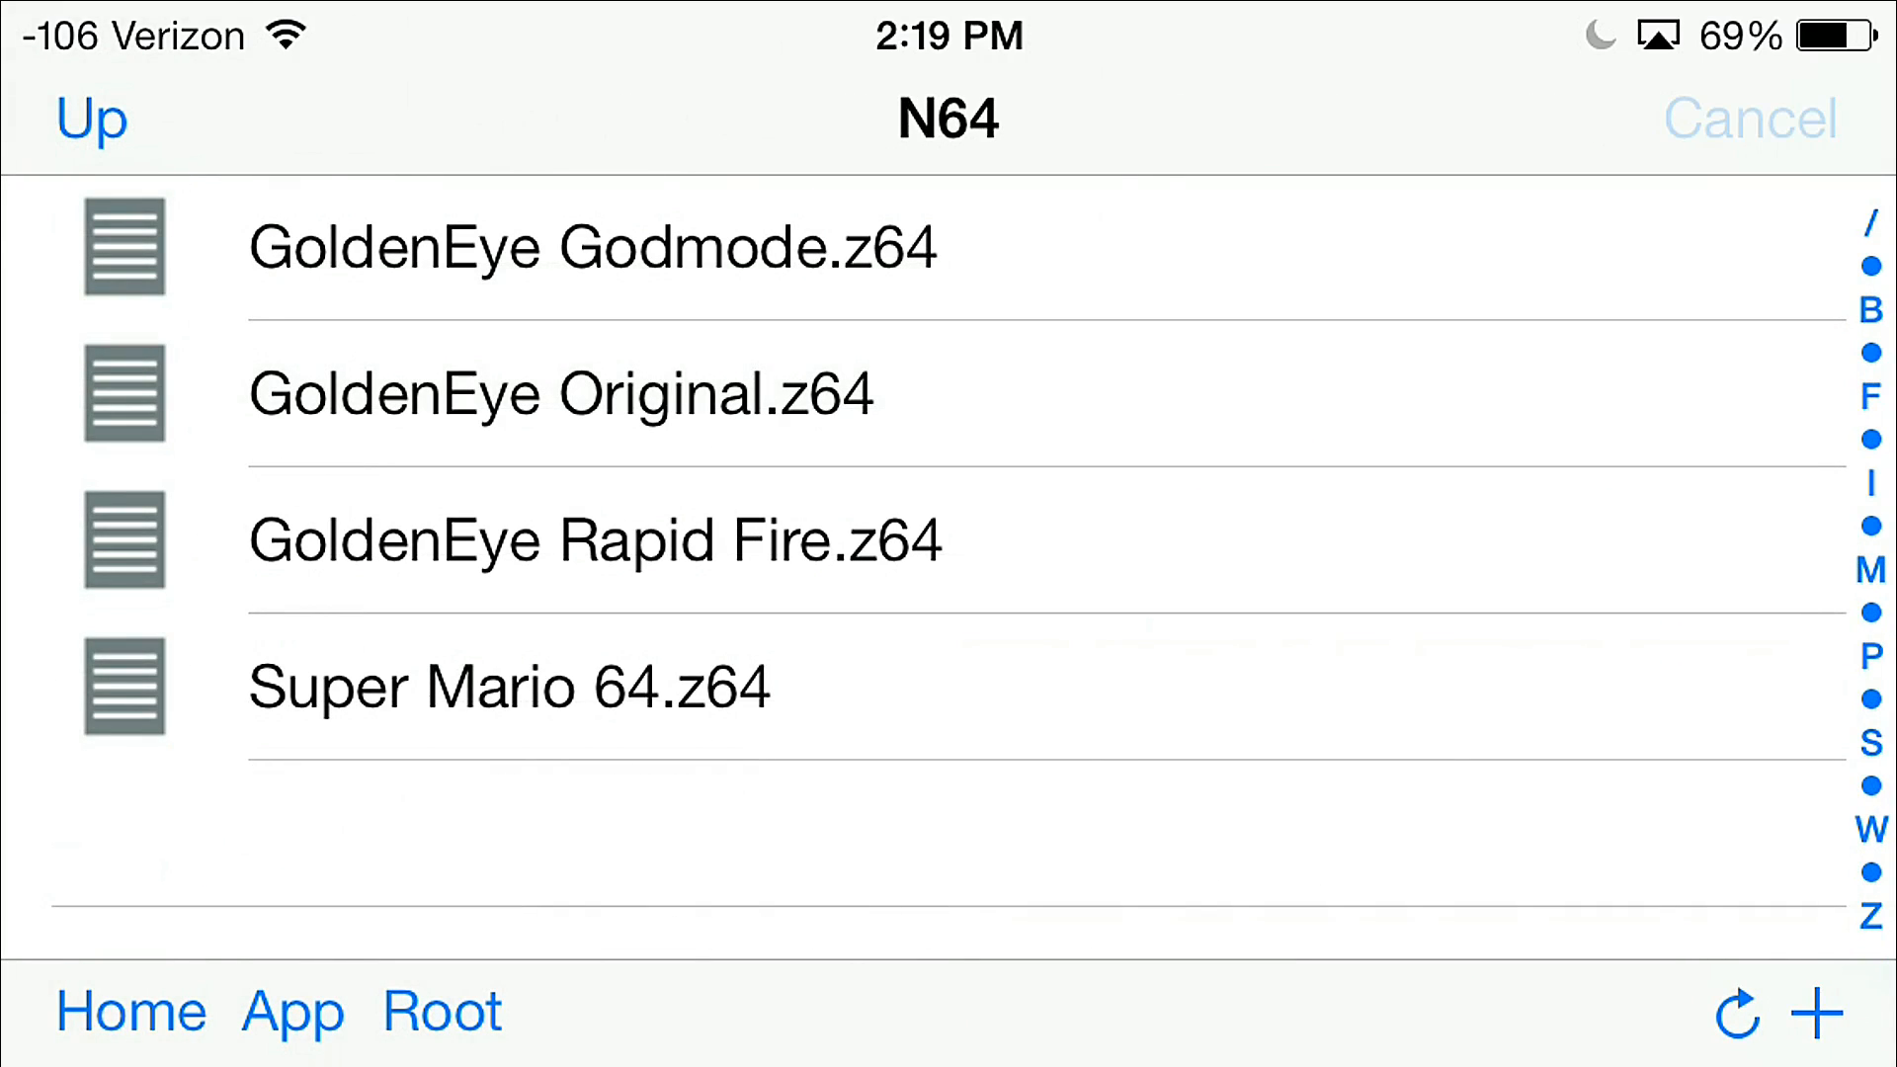
pyautogui.scroll(-1, 948, 534)
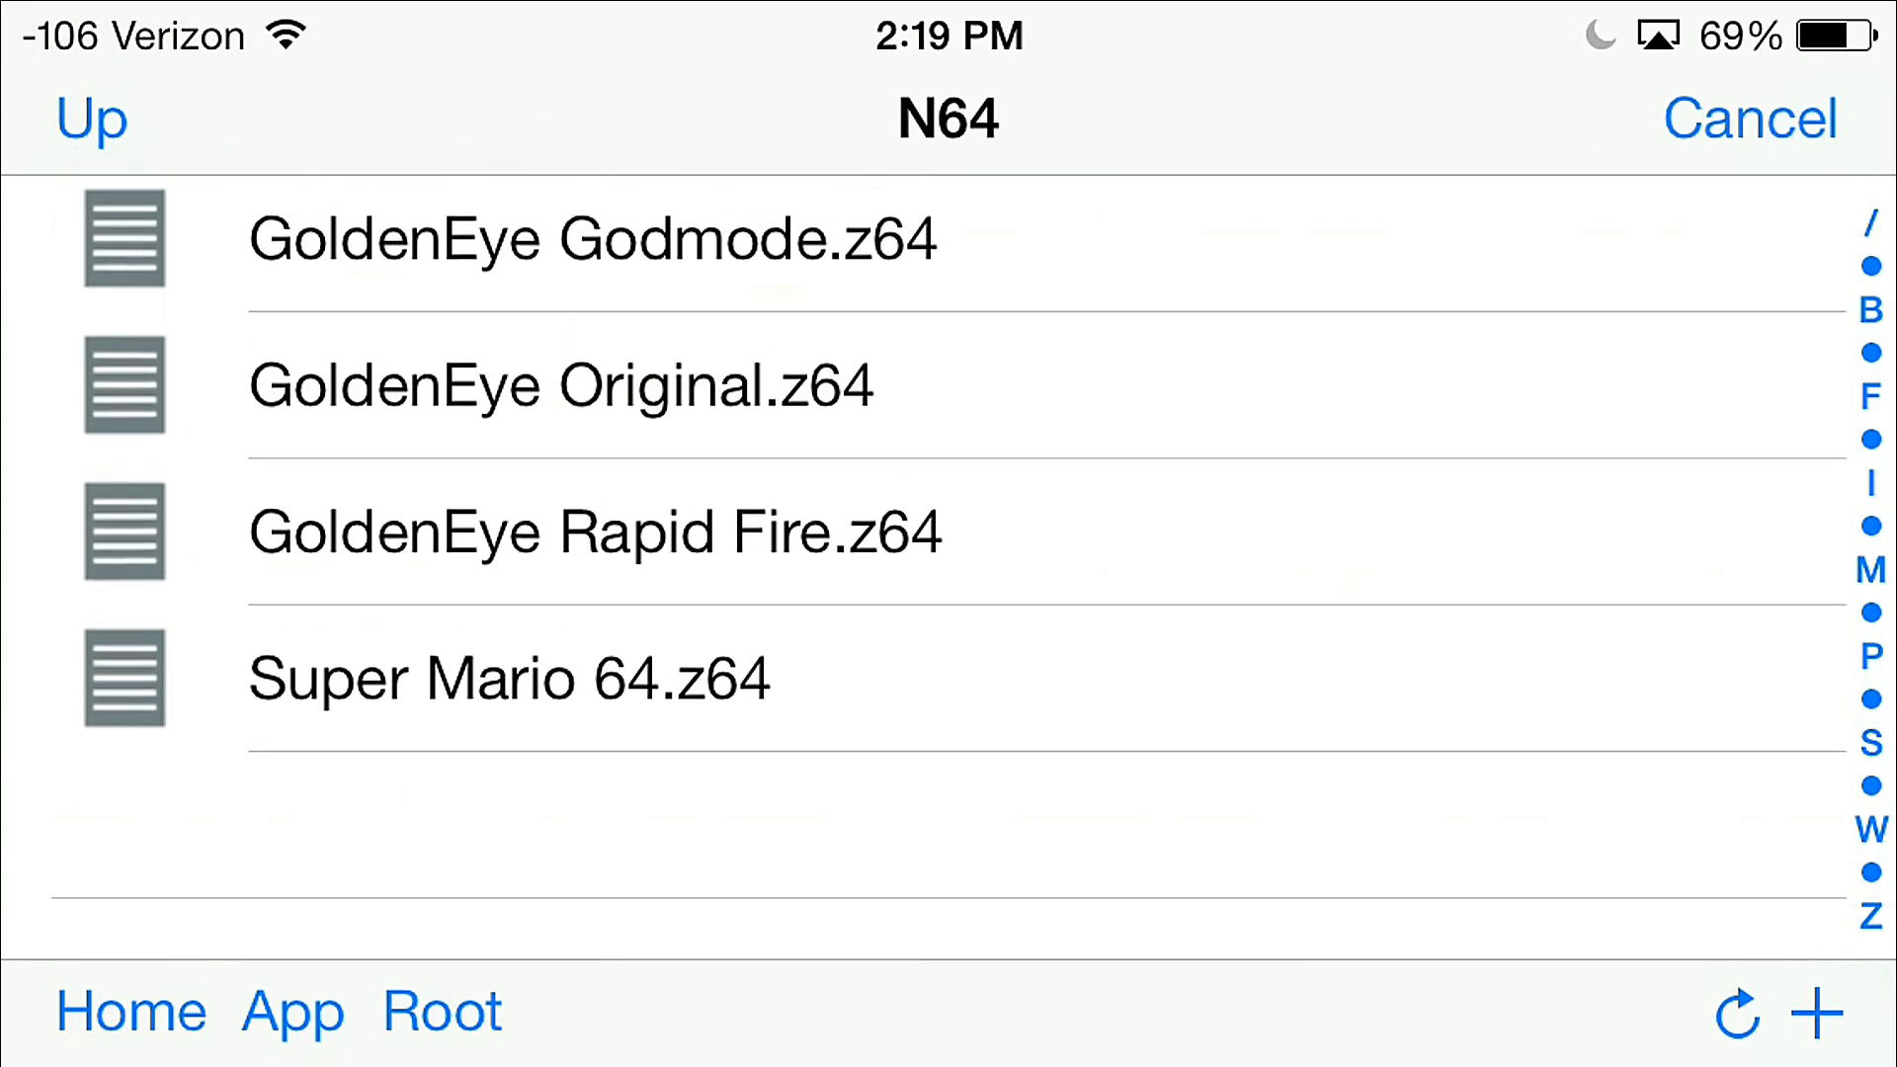
pyautogui.click(1748, 119)
pyautogui.scroll(-1, 948, 593)
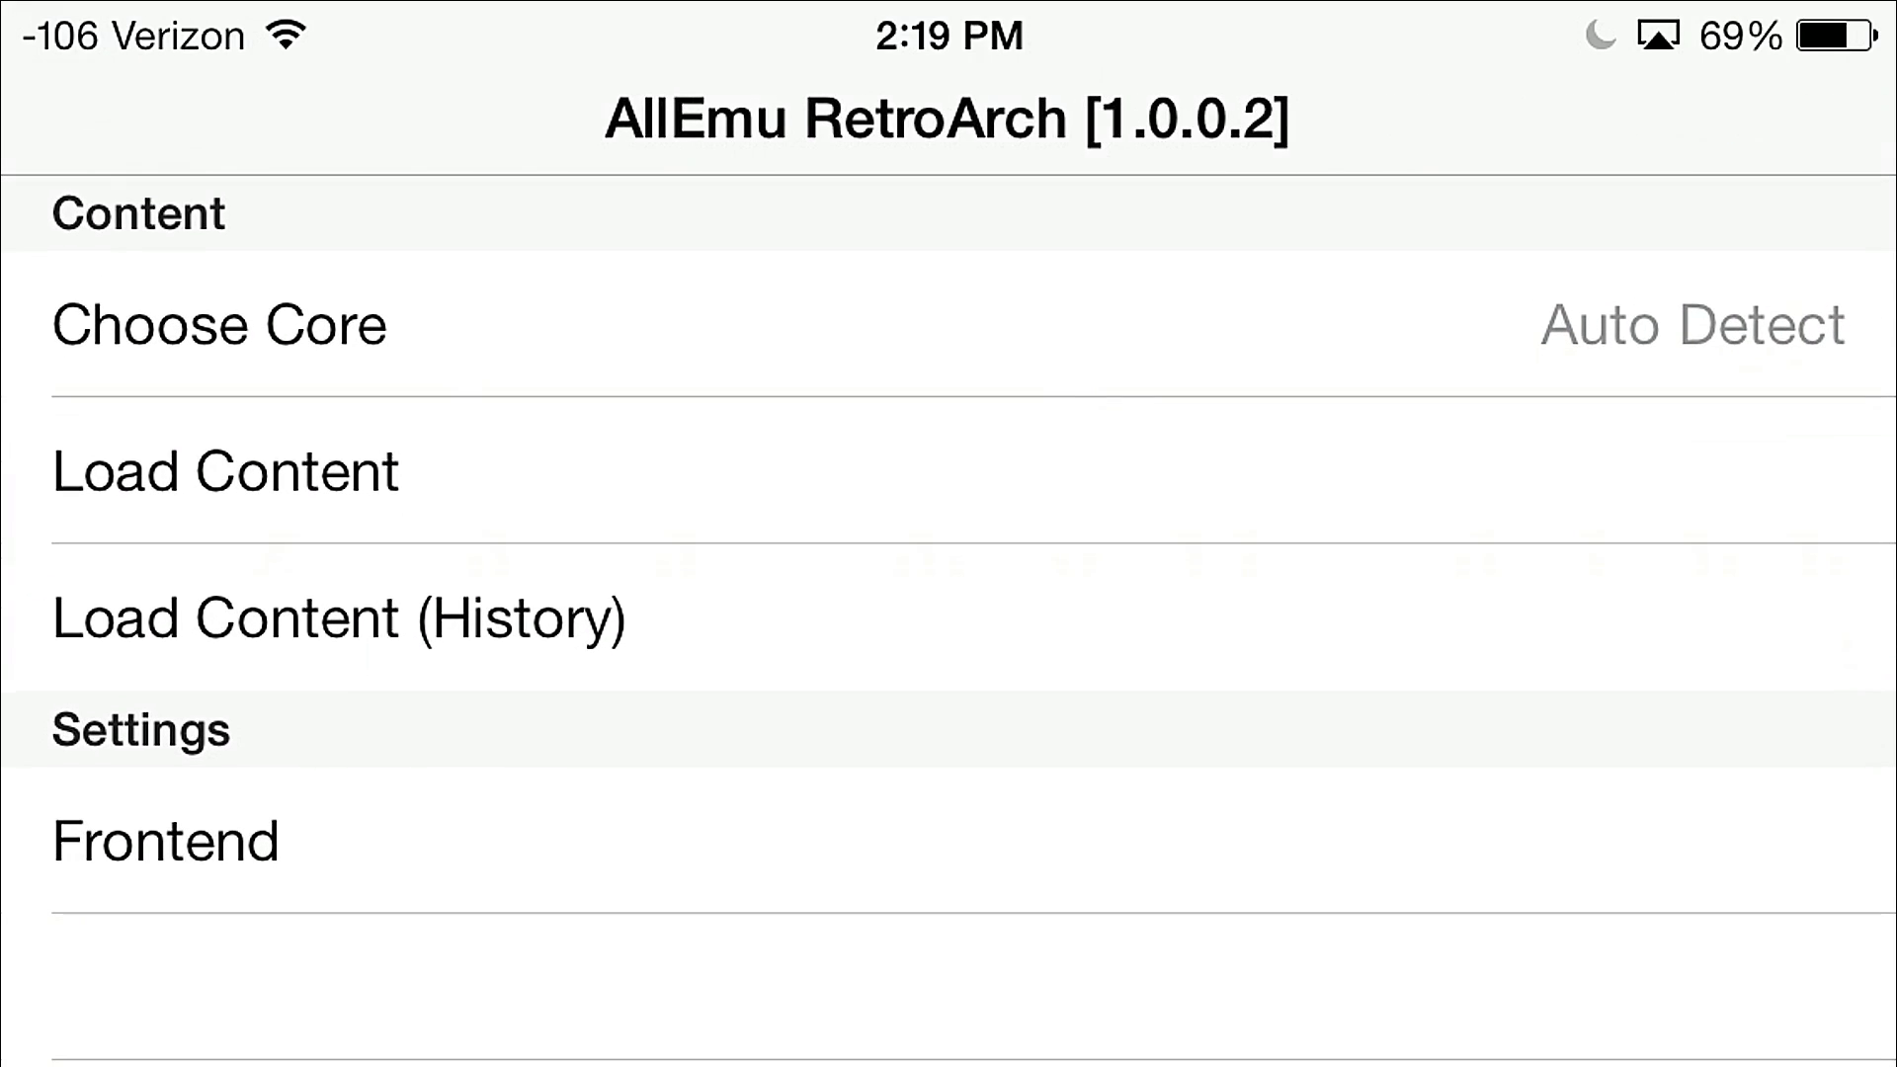